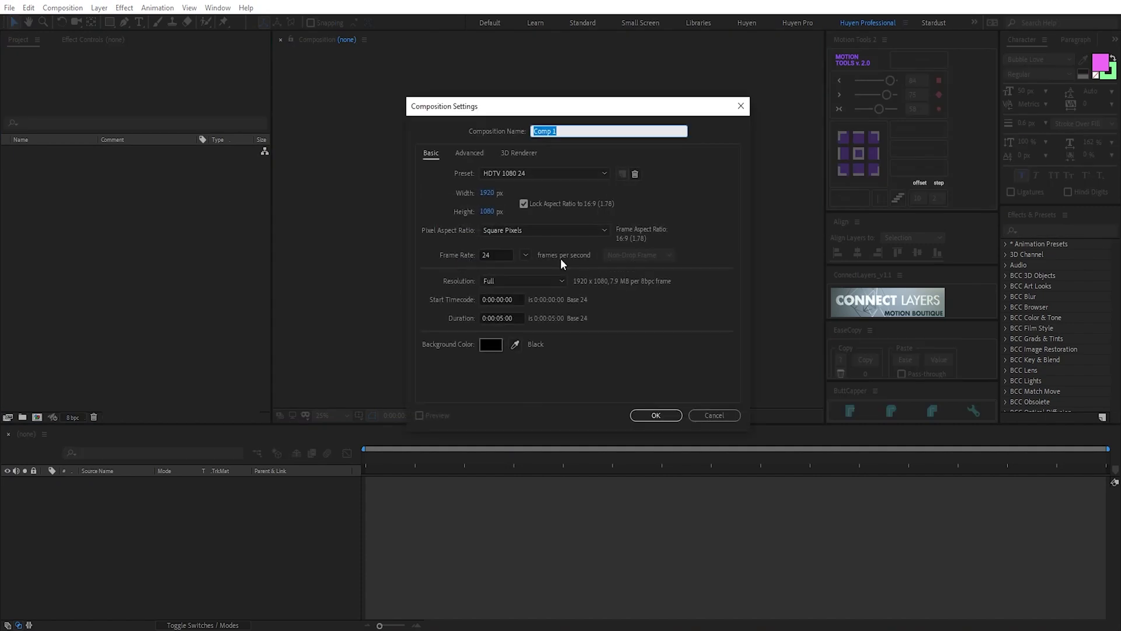
pyautogui.write('Rainbow Background')
# Step: Create the 30-second Rainbow Background composition and fit it to the viewer
pyautogui.click(498, 318)
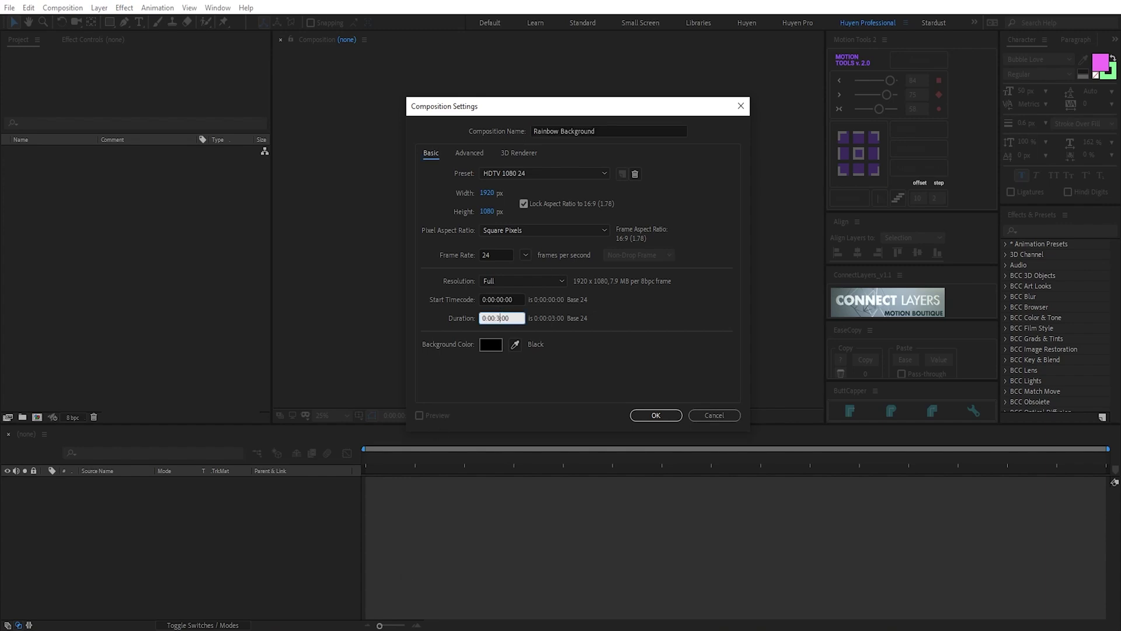
pyautogui.click(644, 415)
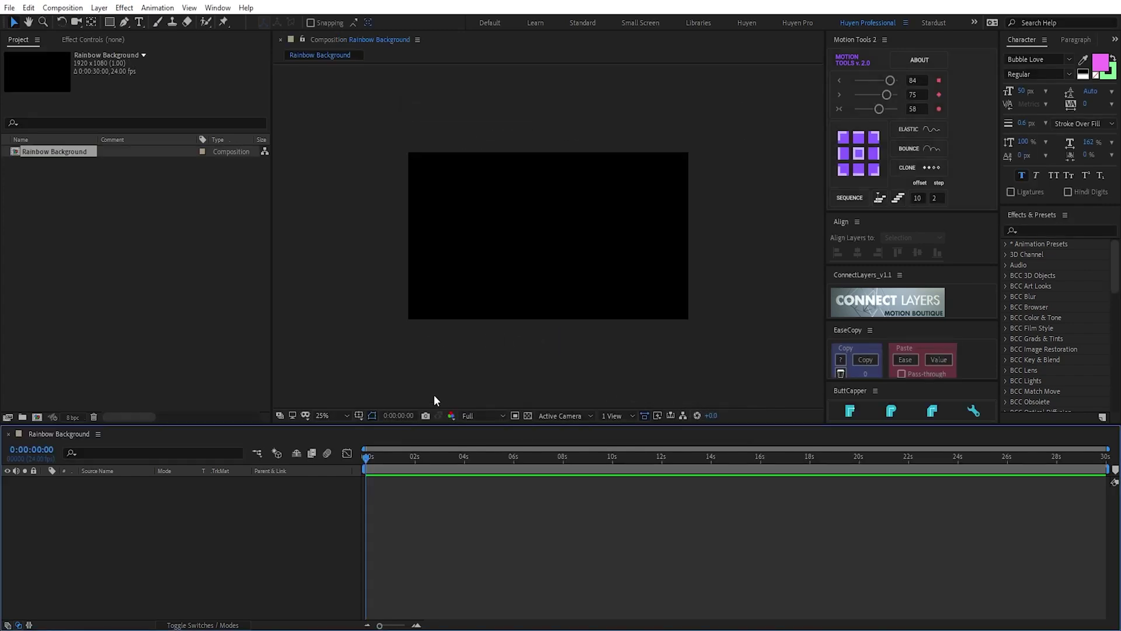
pyautogui.click(329, 416)
pyautogui.click(329, 199)
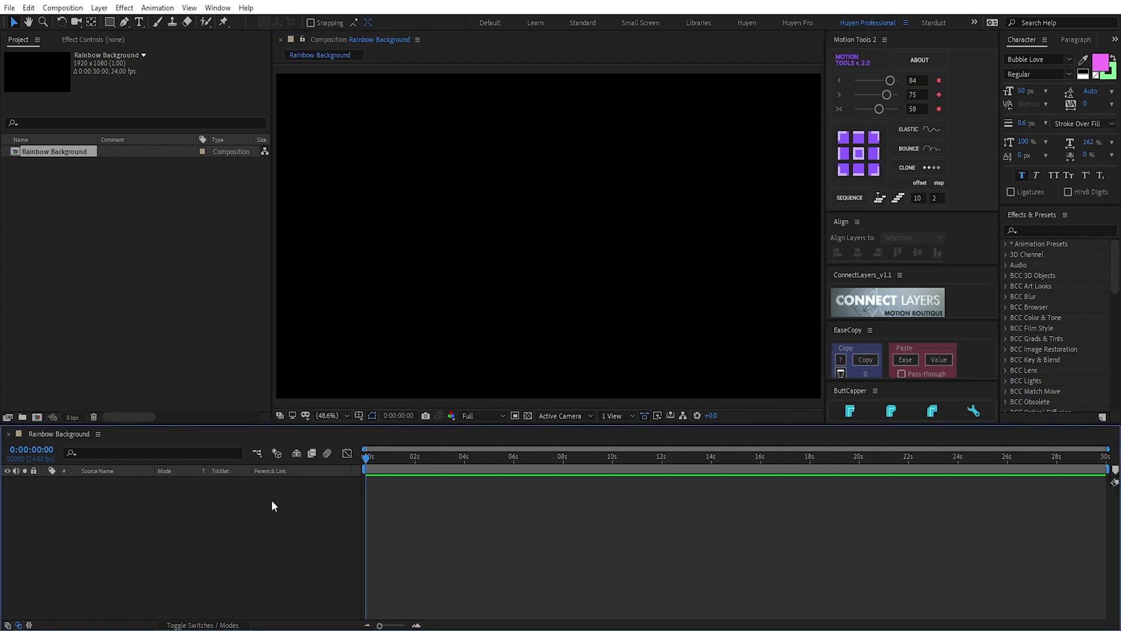
# Step: Add a full-frame pink solid layer
pyautogui.hotkey('ctrl', 'y')
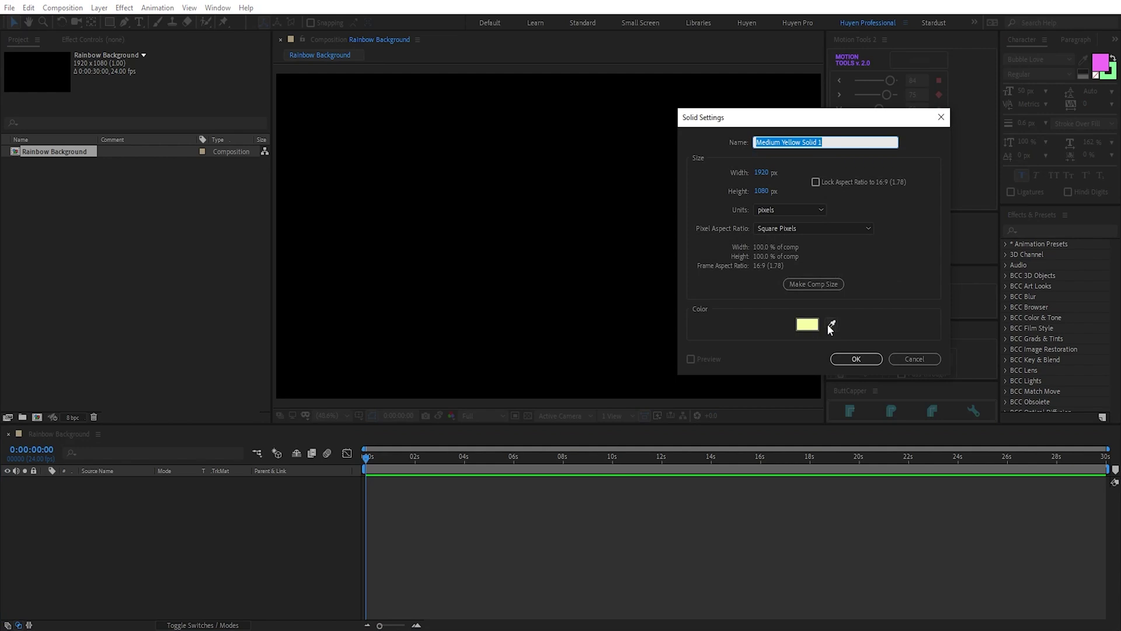
pyautogui.click(831, 329)
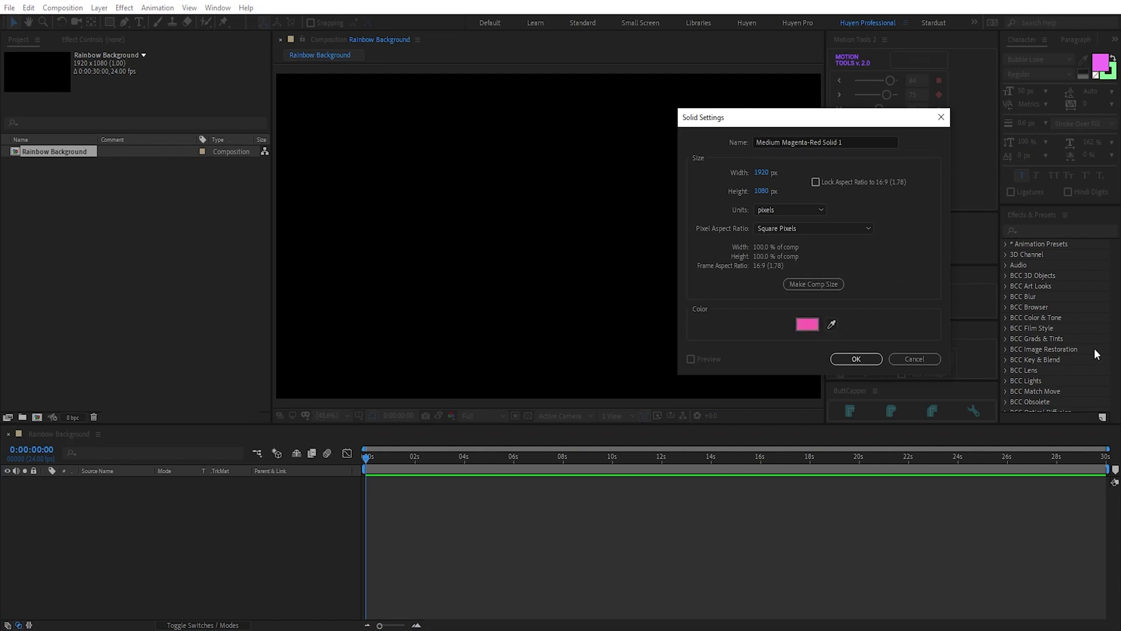
pyautogui.click(854, 360)
# Step: Draw a curved Pen mask over the top-left corner of the pink solid
pyautogui.press(',')
pyautogui.press(',')
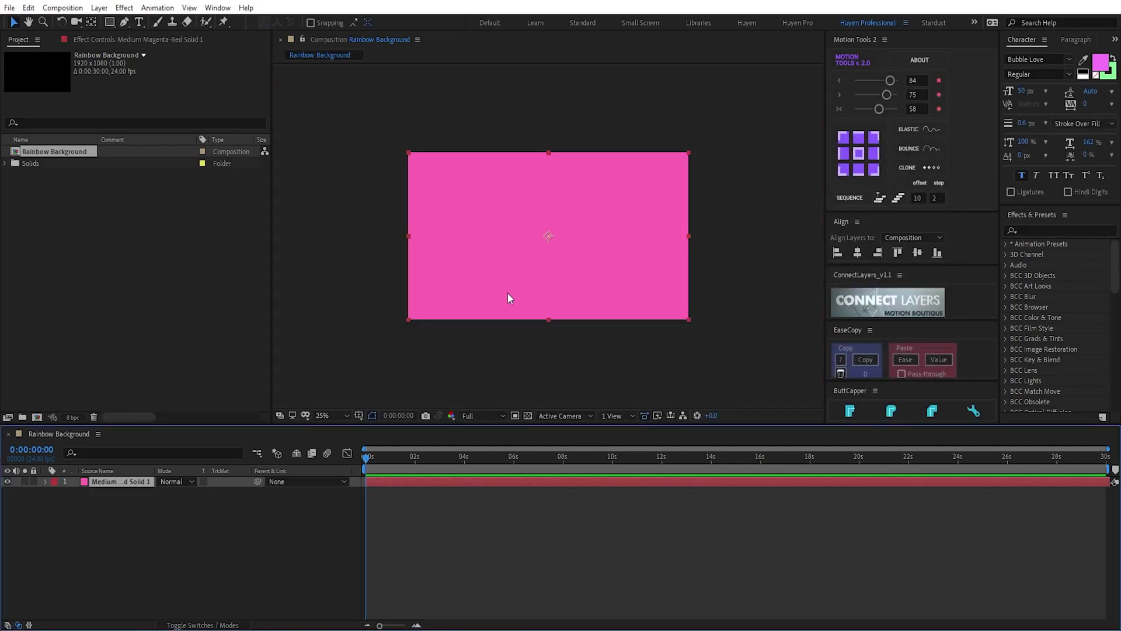
pyautogui.click(125, 22)
pyautogui.click(448, 84)
pyautogui.moveTo(366, 279)
pyautogui.mouseDown()
pyautogui.moveTo(329, 284)
pyautogui.moveTo(240, 333)
pyautogui.mouseUp()
pyautogui.click(287, 131)
pyautogui.moveTo(449, 87)
pyautogui.mouseDown()
pyautogui.moveTo(548, 135)
pyautogui.moveTo(594, 84)
pyautogui.mouseUp()
# Step: Feather the pink solid's mask to soften its edge
pyautogui.press('f')
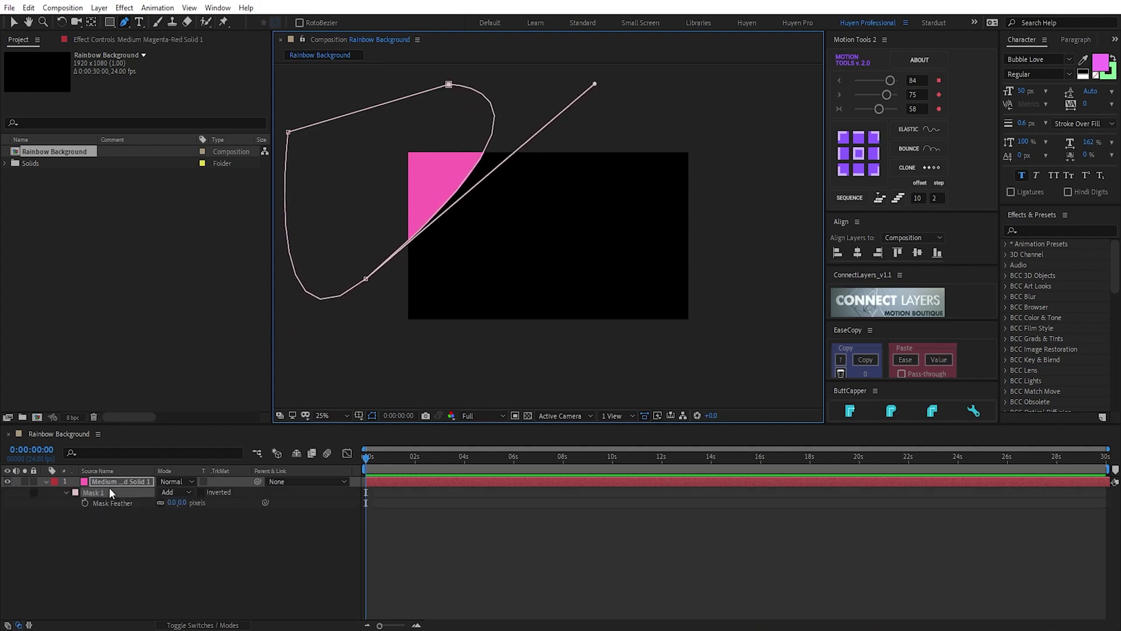
pyautogui.moveTo(167, 502); pyautogui.dragTo(305, 502)
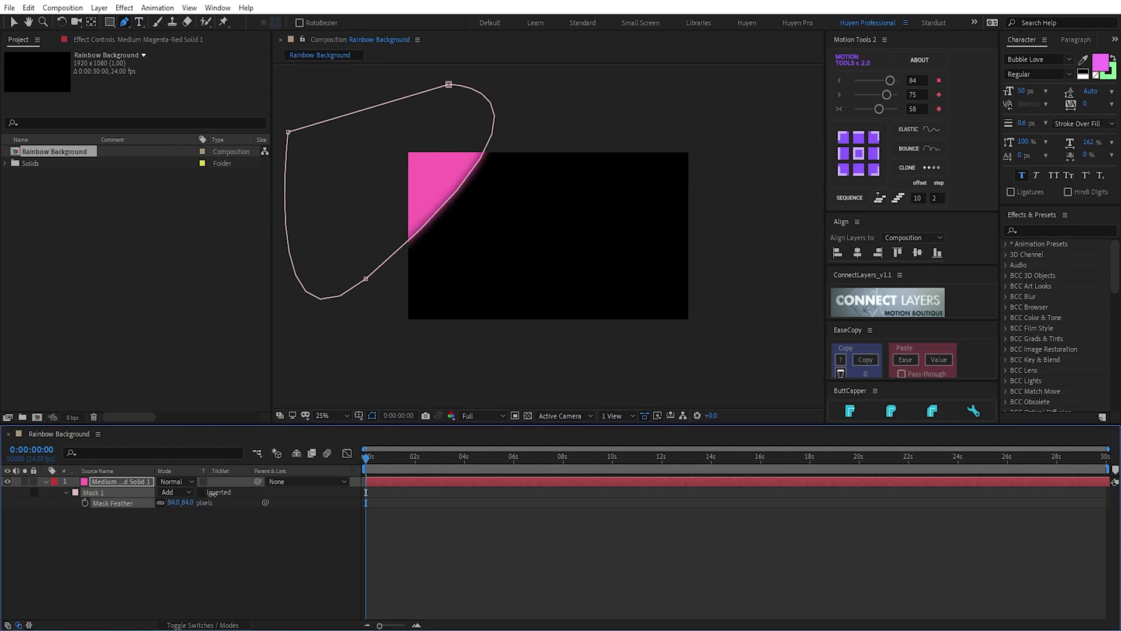
pyautogui.click(176, 503)
pyautogui.press('Return')
pyautogui.click(103, 534)
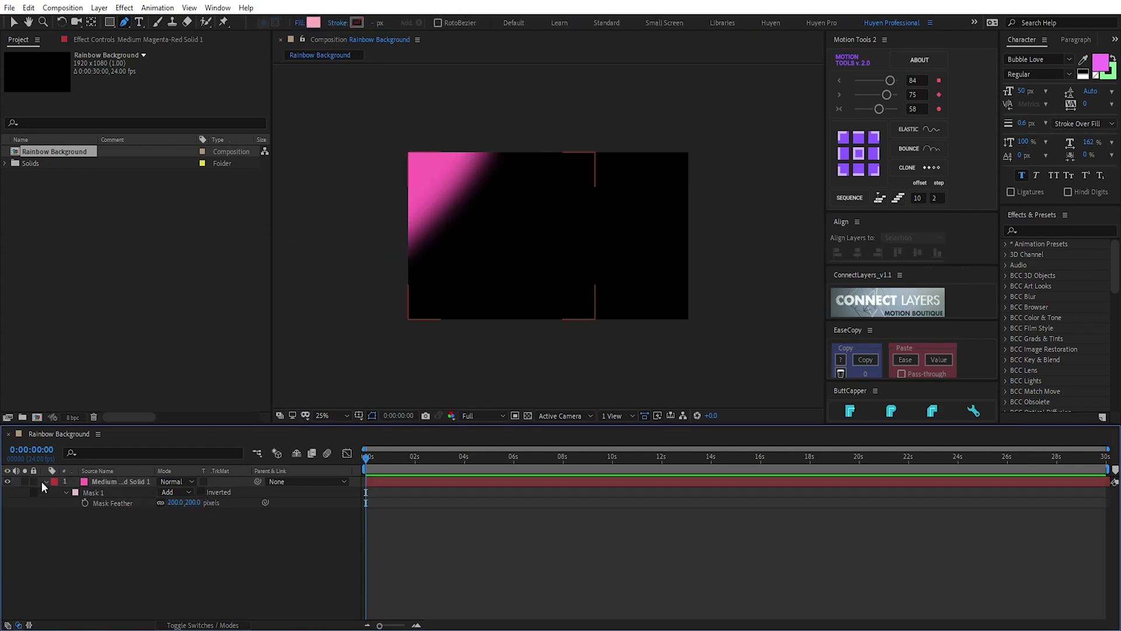
pyautogui.click(125, 478)
# Step: Apply Turbulent Displace with Evolution driven by time*100, then preview
pyautogui.hotkey('ctrl', 'space')
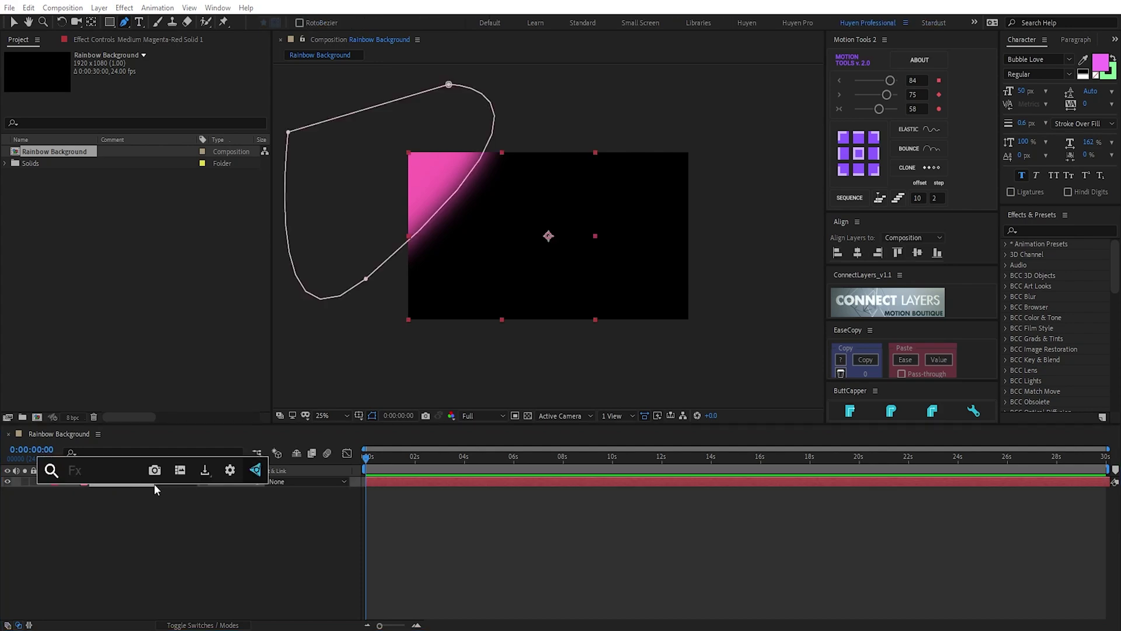
pyautogui.write('tur')
pyautogui.press('Return')
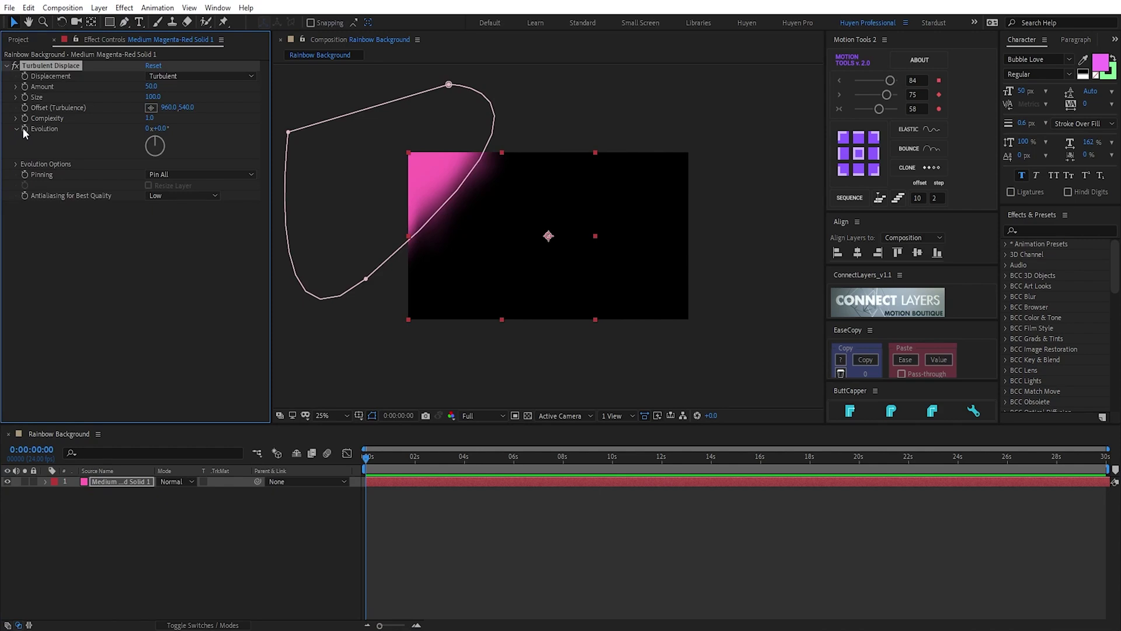
pyautogui.keyDown('alt'); pyautogui.click(23, 128); pyautogui.keyUp('alt')
pyautogui.write('time*')
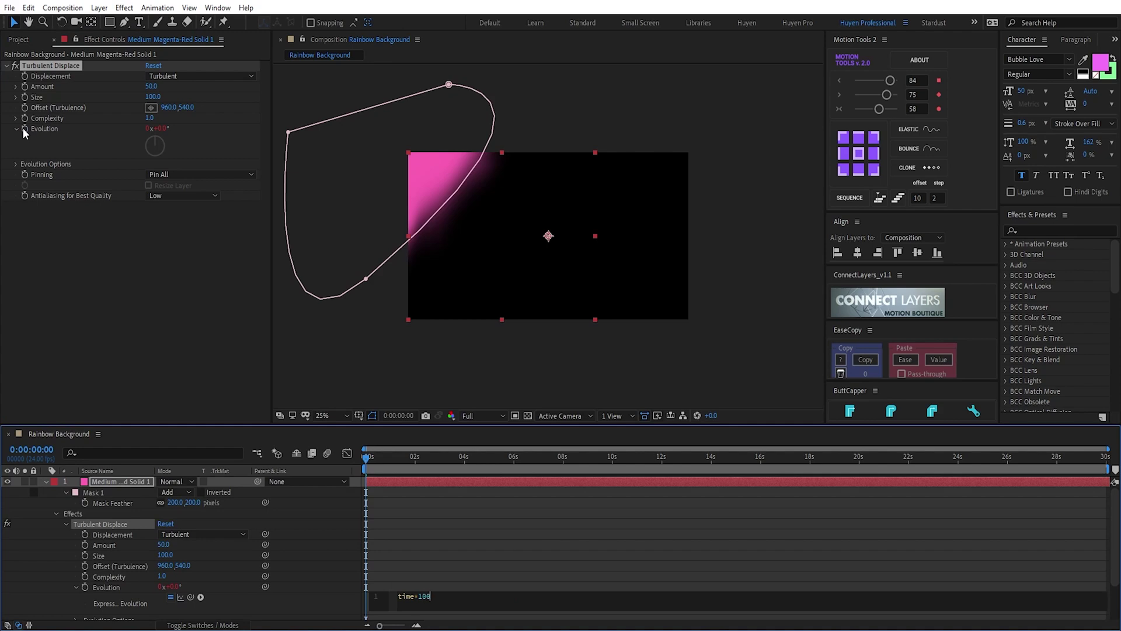
pyautogui.click(53, 140)
pyautogui.press('space')
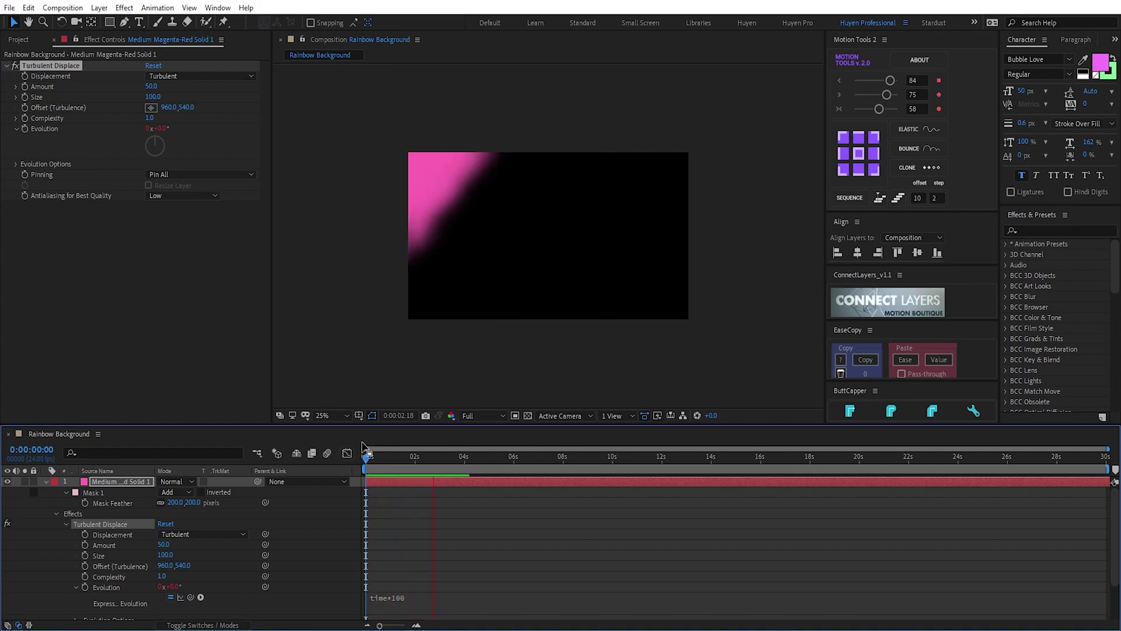
# Step: Create a new pale yellow solid layer
pyautogui.press('space')
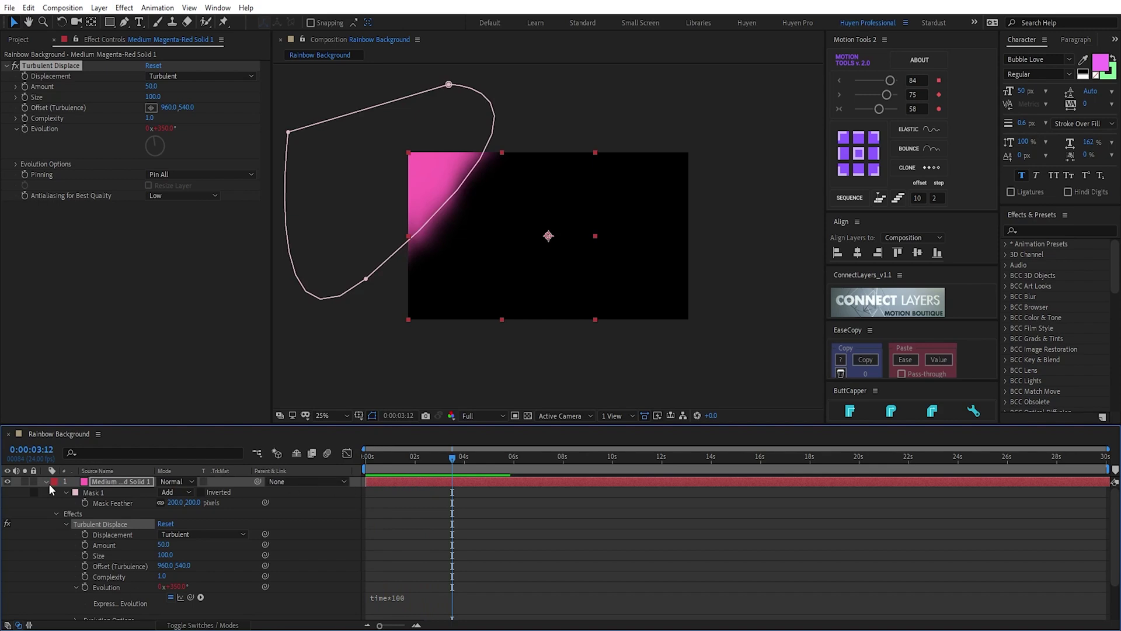
pyautogui.click(46, 483)
pyautogui.click(162, 523)
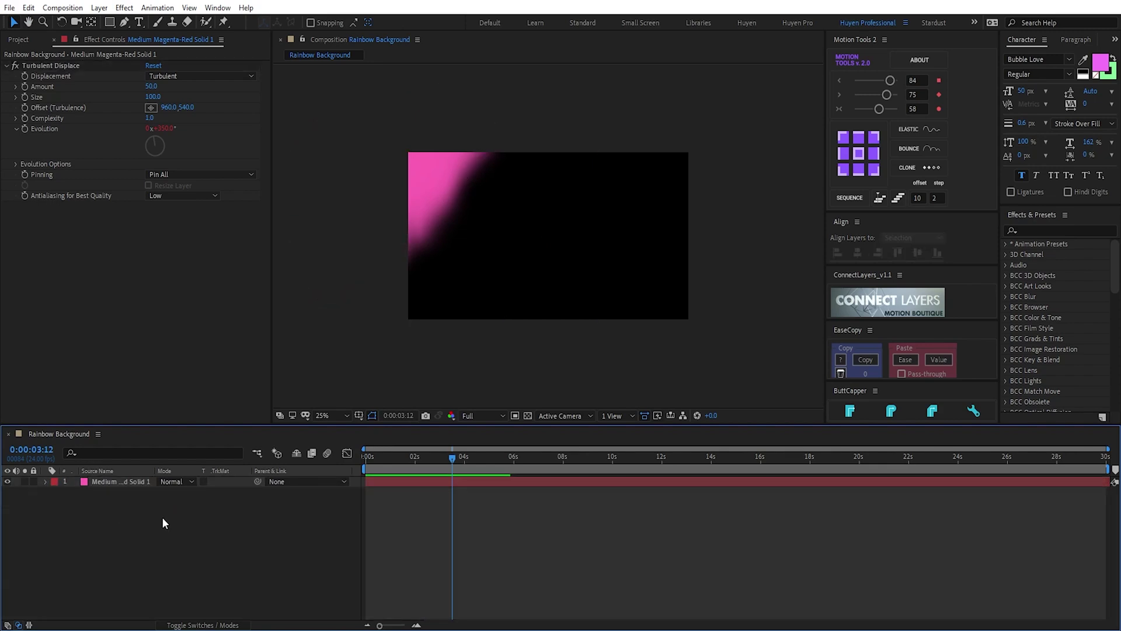
pyautogui.click(502, 320)
pyautogui.hotkey('ctrl', 'shift', 'y')
pyautogui.click(808, 324)
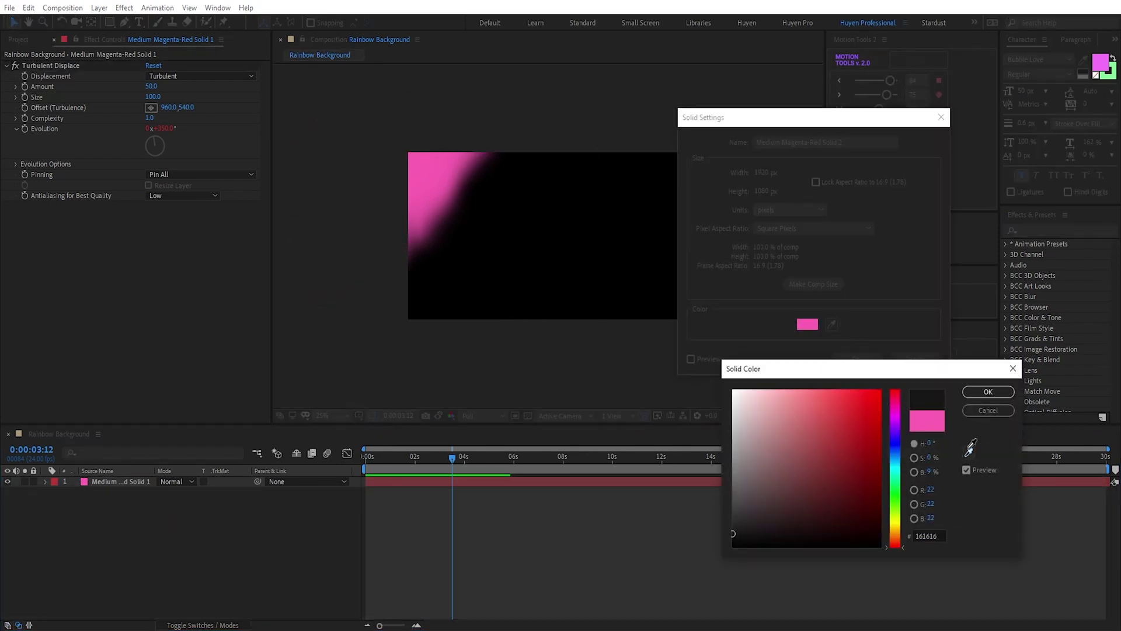
pyautogui.write('F6FD7F')
pyautogui.moveTo(783, 392); pyautogui.dragTo(787, 392)
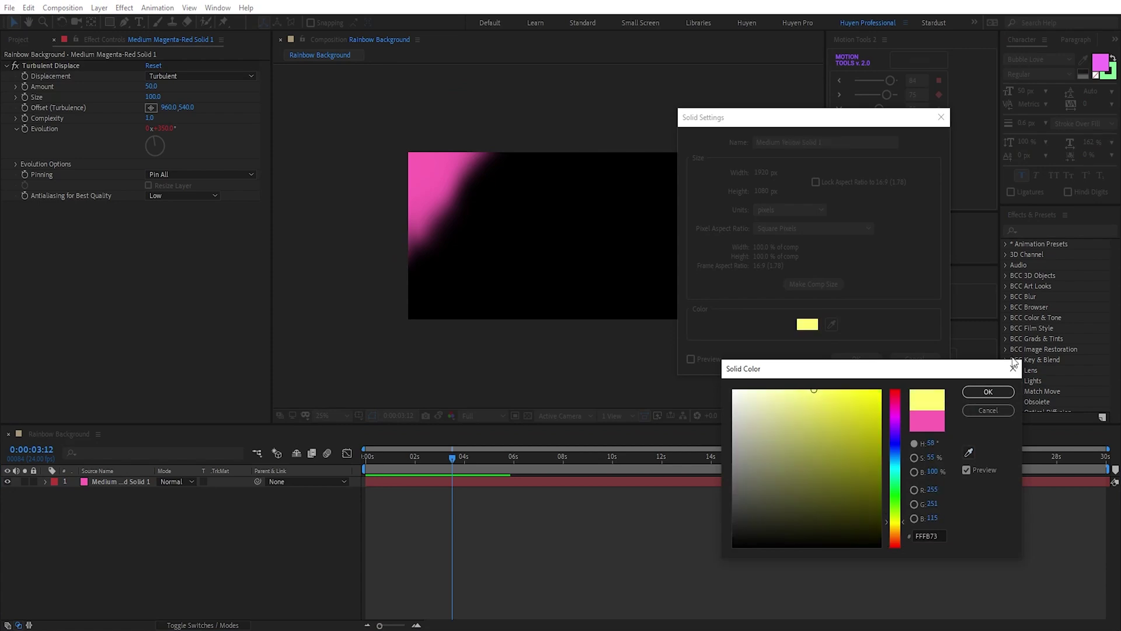
pyautogui.click(986, 392)
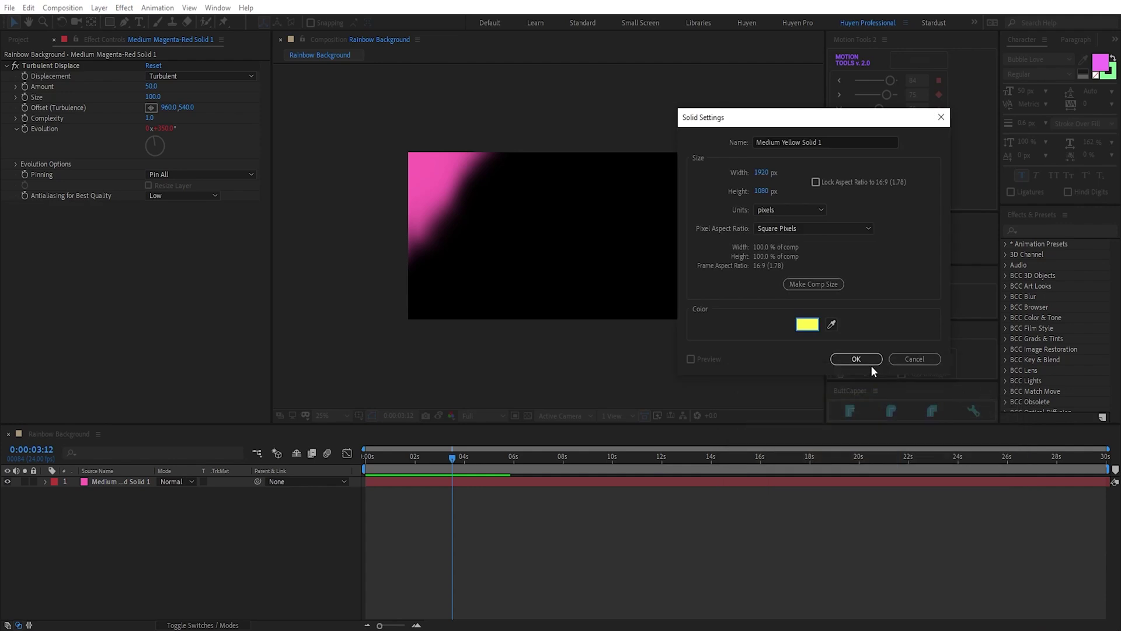
pyautogui.click(857, 359)
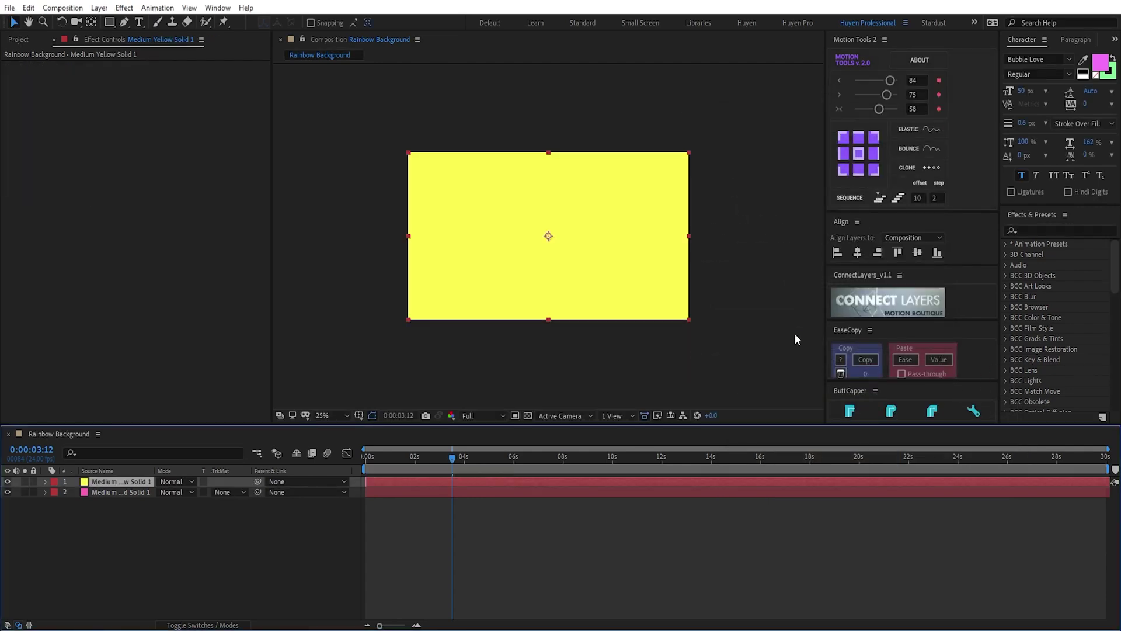
# Step: Draw a diagonal band mask on the yellow solid while it is hidden
pyautogui.click(8, 481)
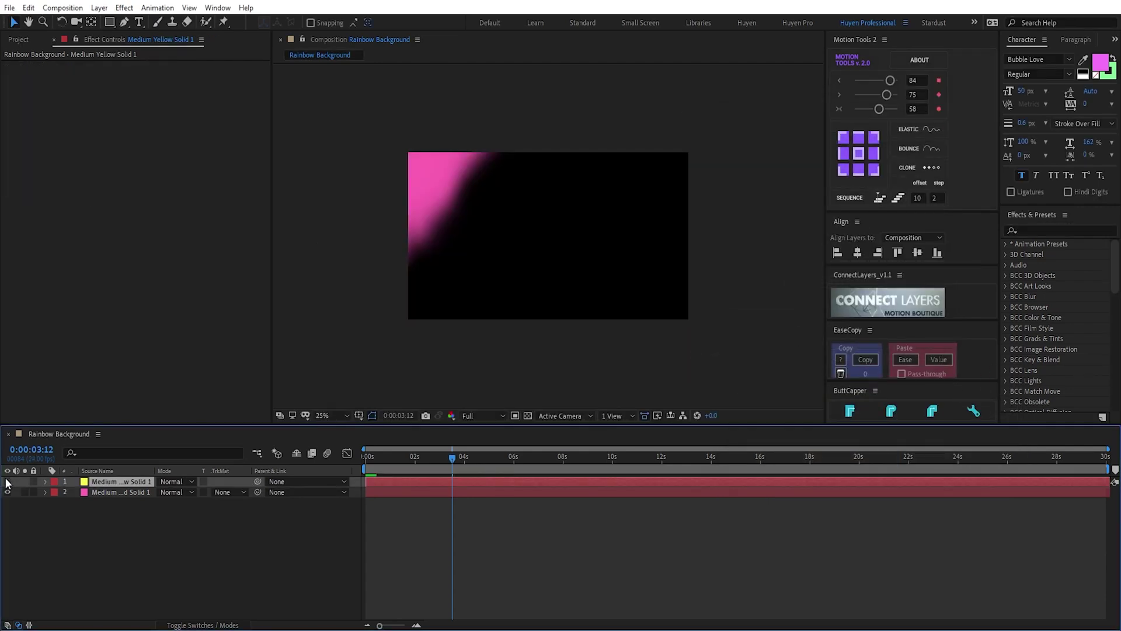
pyautogui.click(126, 24)
pyautogui.click(333, 320)
pyautogui.click(501, 100)
pyautogui.click(598, 107)
pyautogui.click(377, 396)
pyautogui.click(334, 321)
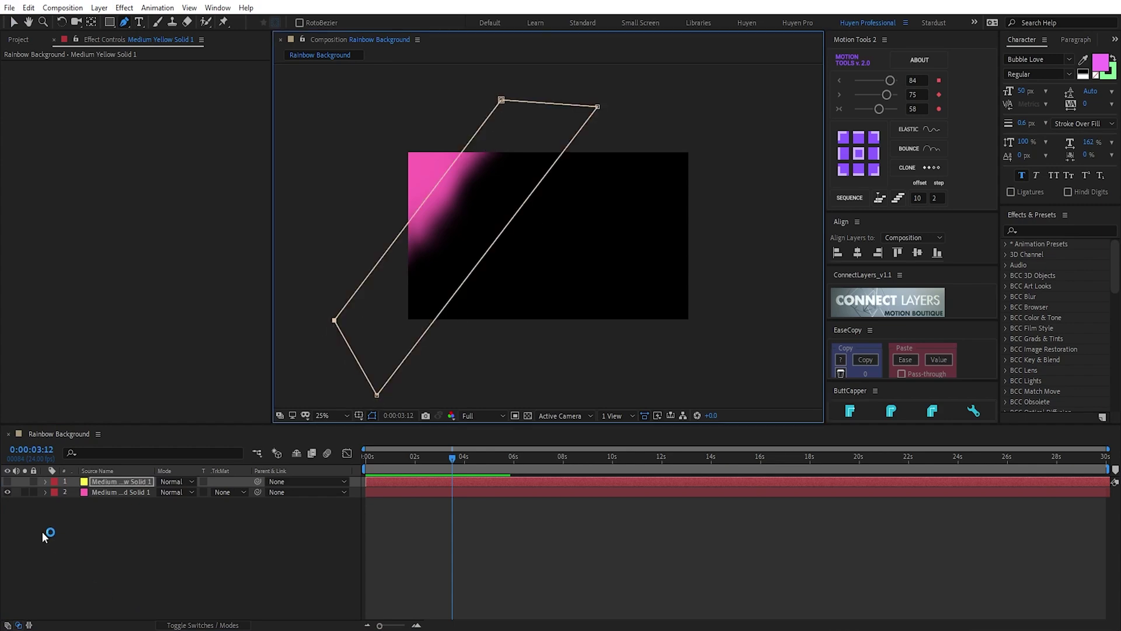
pyautogui.click(8, 482)
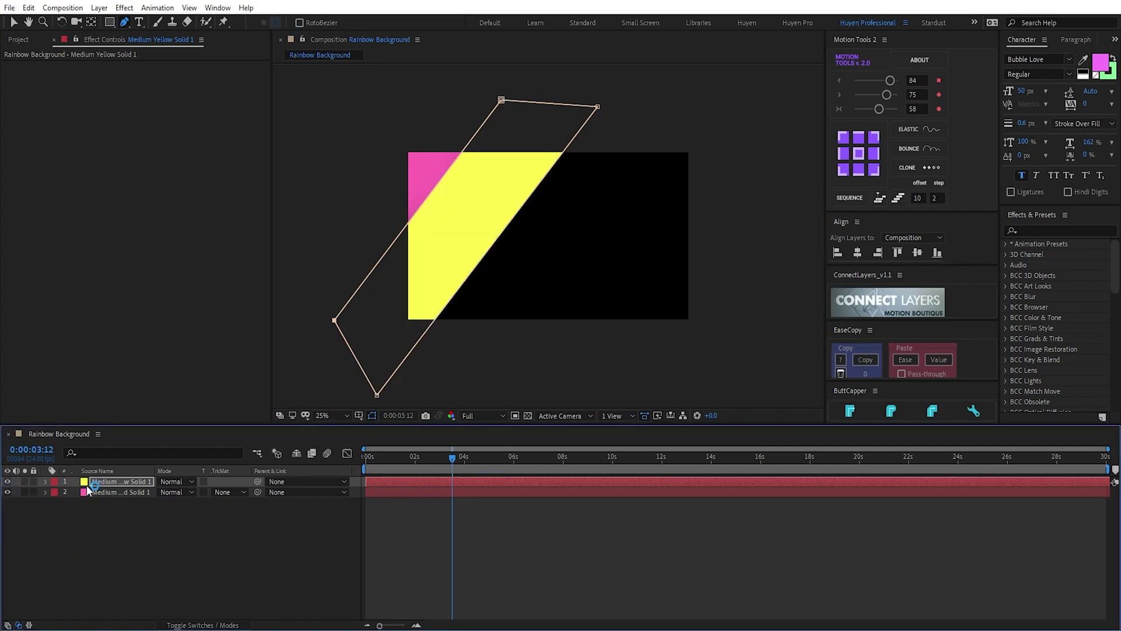
# Step: Move the pink solid above the yellow one and feather the yellow mask 200 px
pyautogui.moveTo(86, 487); pyautogui.dragTo(120, 482)
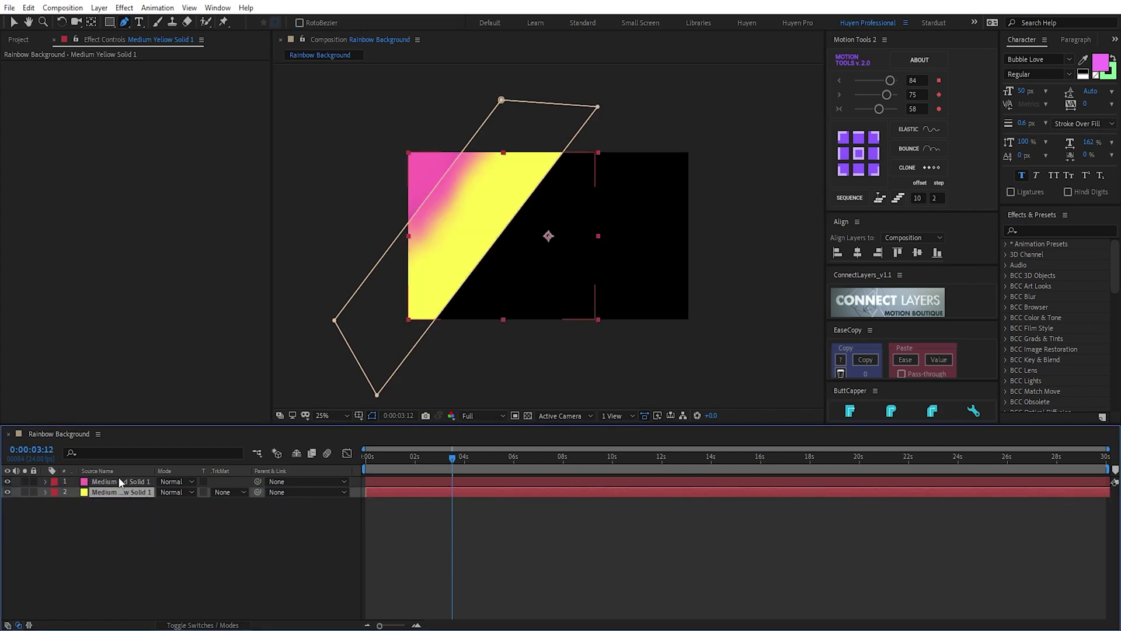
pyautogui.press('f')
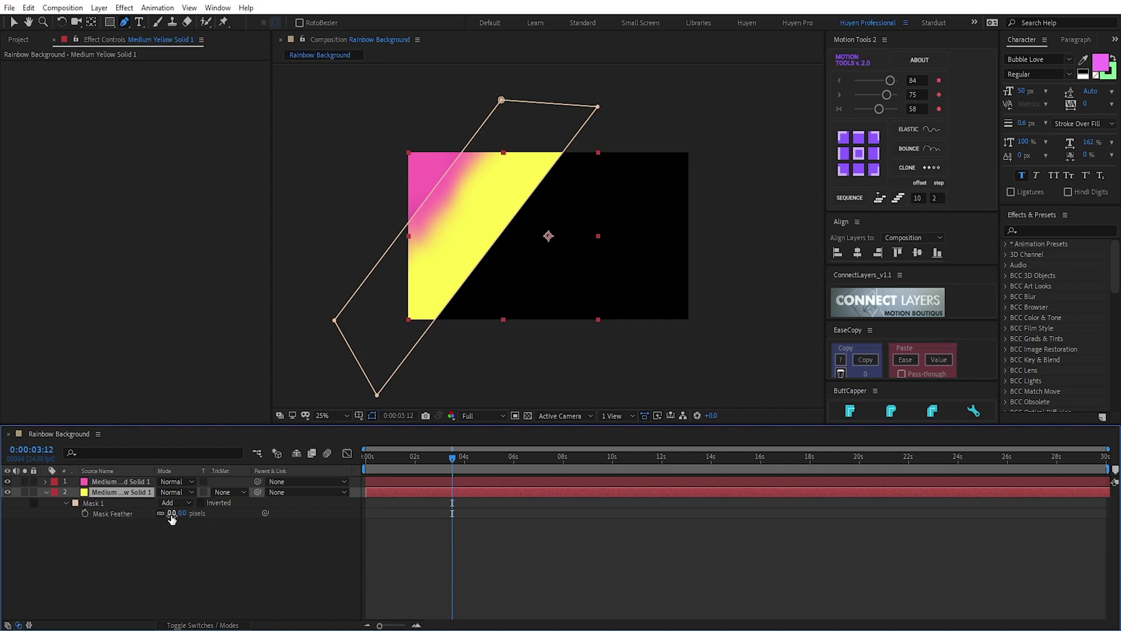
pyautogui.click(172, 514)
pyautogui.write('200')
pyautogui.press('Return')
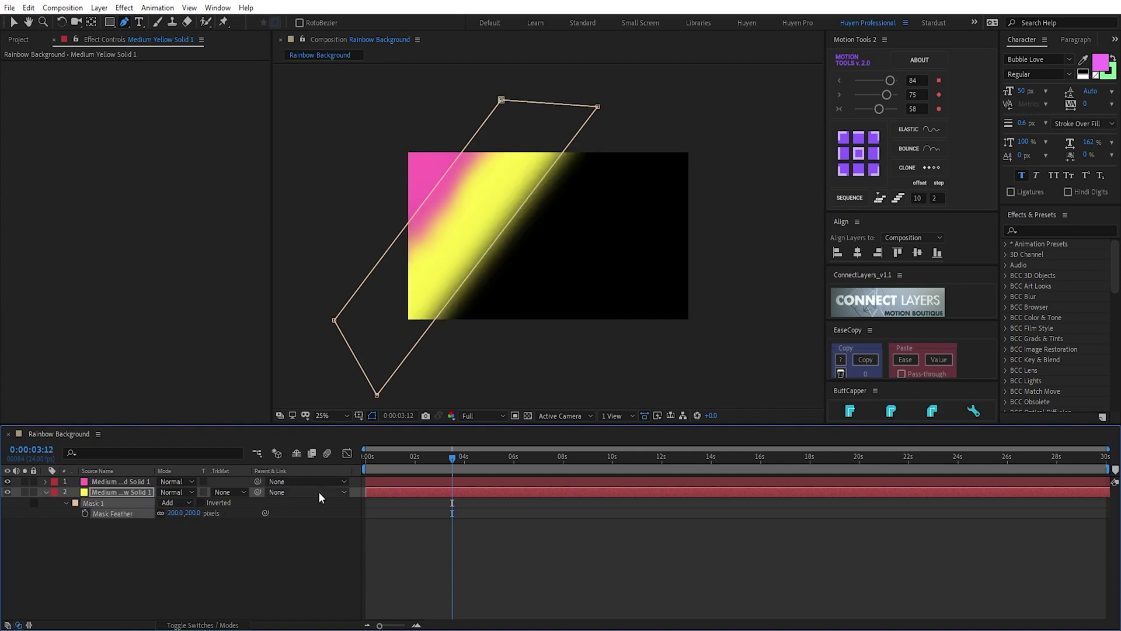
pyautogui.click(252, 564)
pyautogui.press('space')
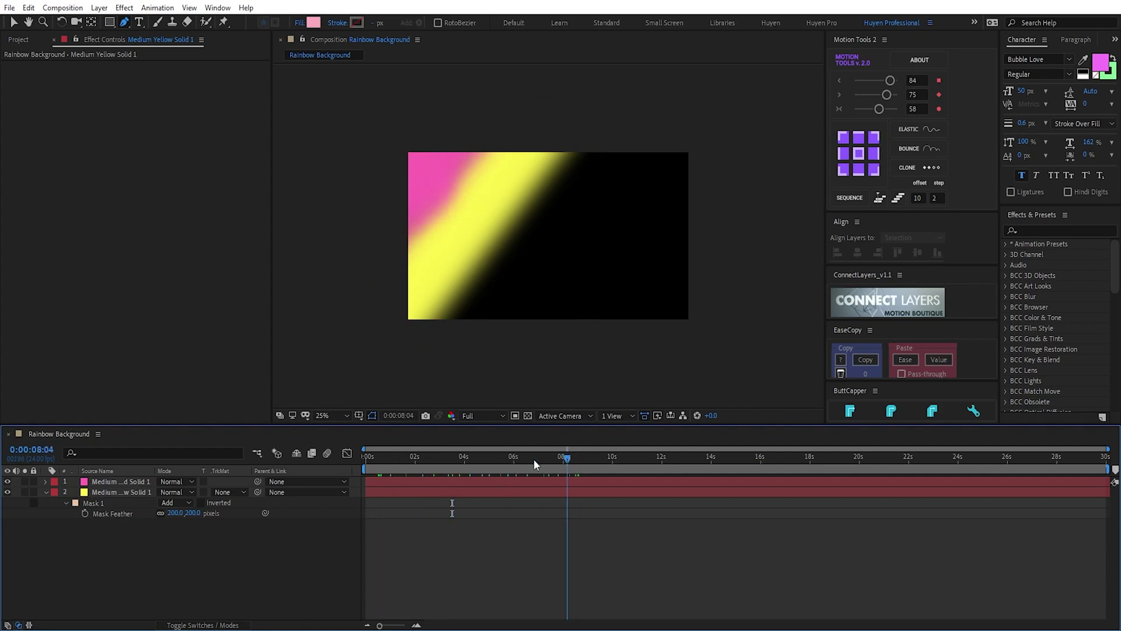
pyautogui.press('Home')
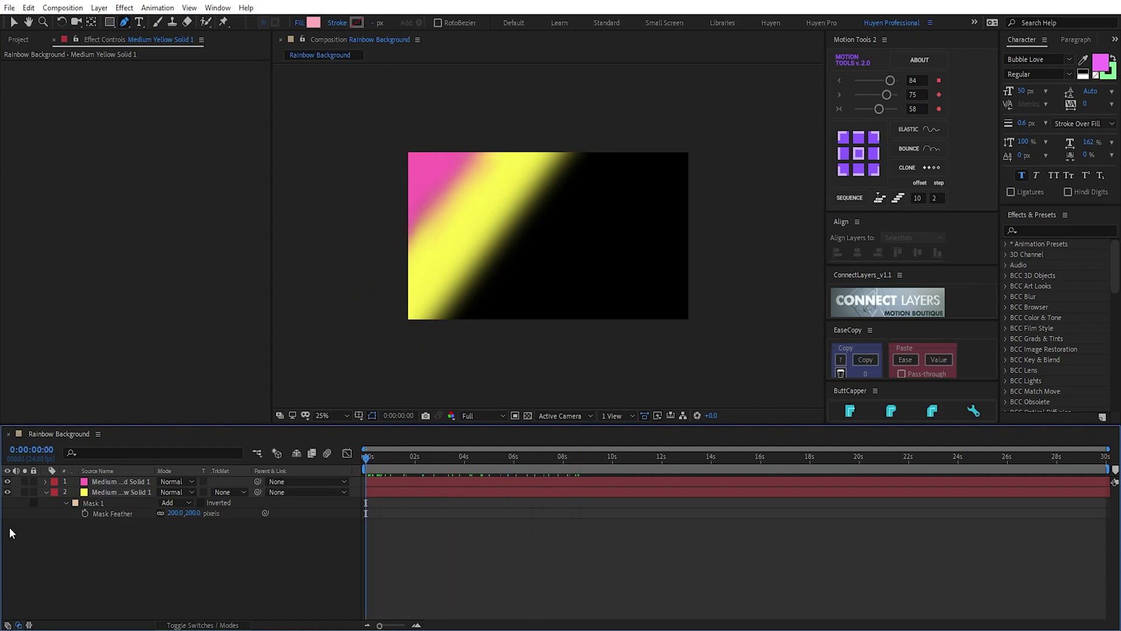
# Step: Create a new light green solid layer
pyautogui.hotkey('ctrl', 'y')
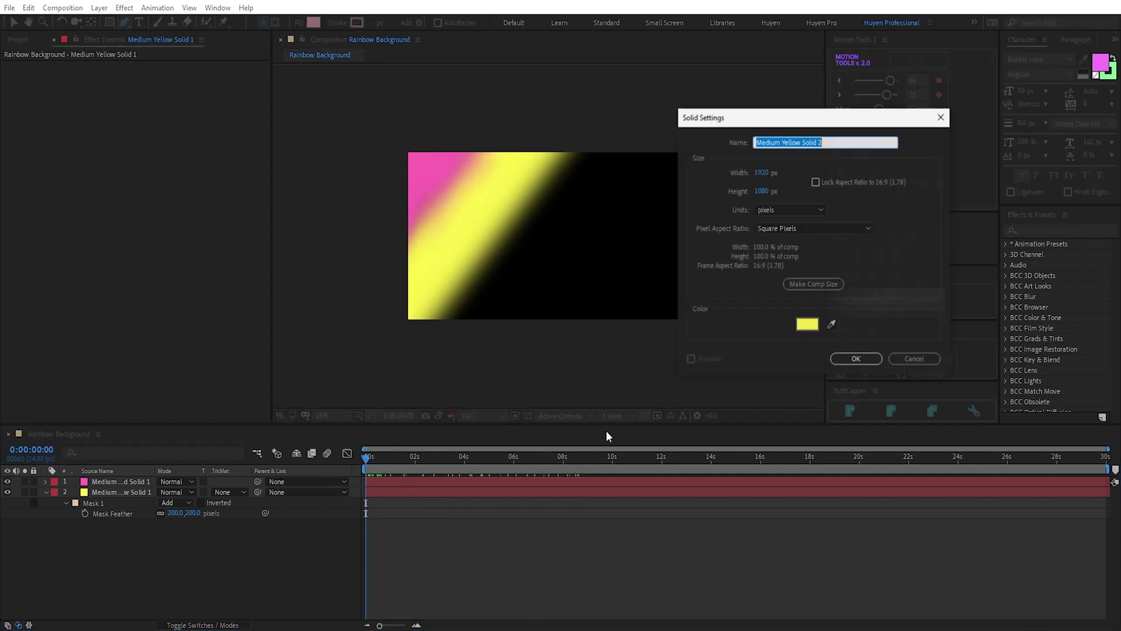
pyautogui.click(818, 329)
pyautogui.click(969, 452)
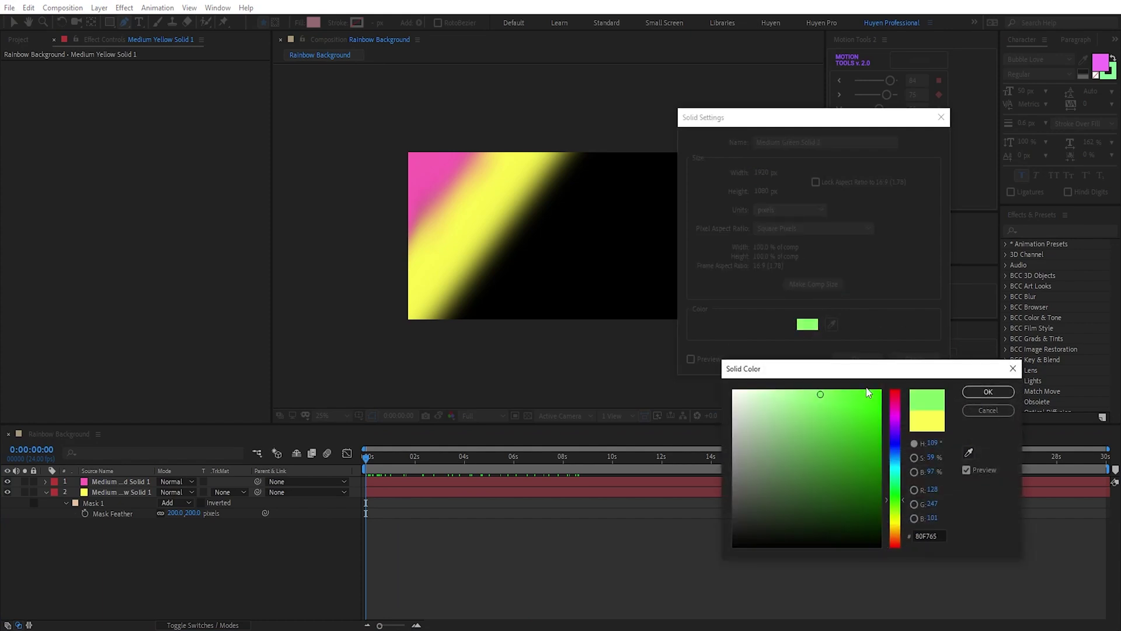
pyautogui.click(988, 392)
pyautogui.click(831, 361)
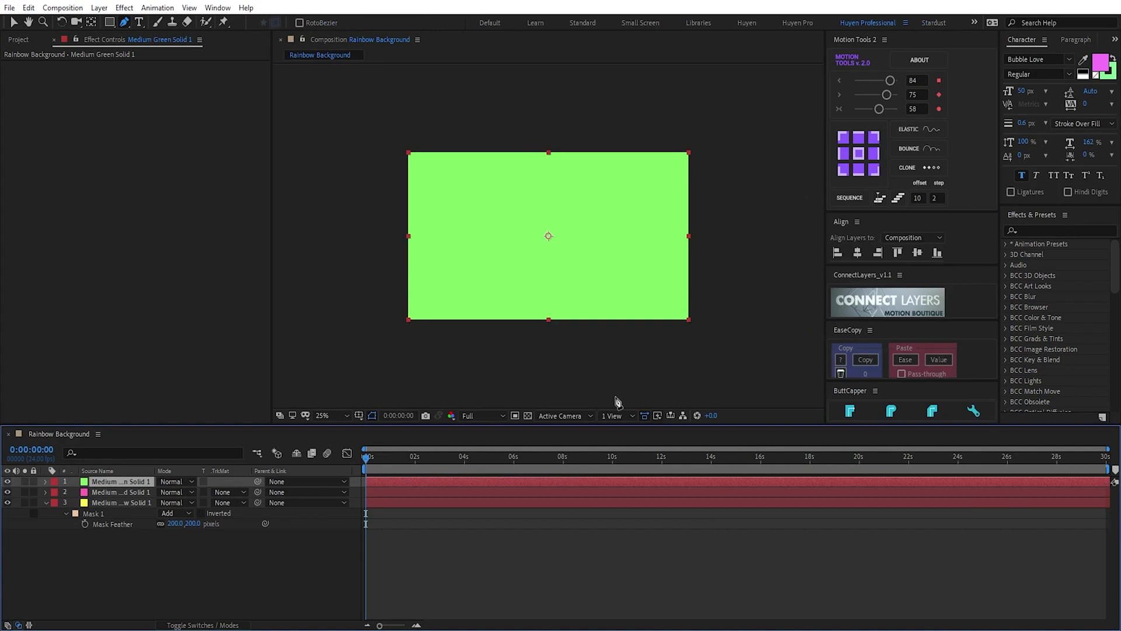
# Step: Draw a diagonal band mask on the green solid beyond the yellow band
pyautogui.click(9, 481)
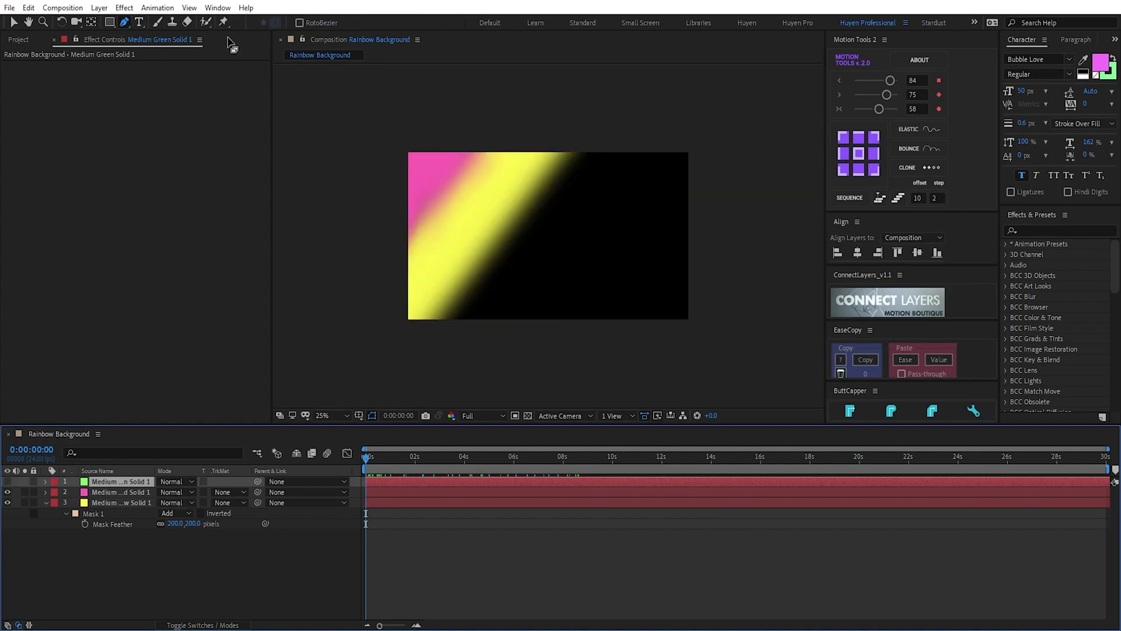
pyautogui.click(574, 123)
pyautogui.click(403, 340)
pyautogui.click(410, 386)
pyautogui.click(469, 349)
pyautogui.click(636, 111)
pyautogui.click(574, 124)
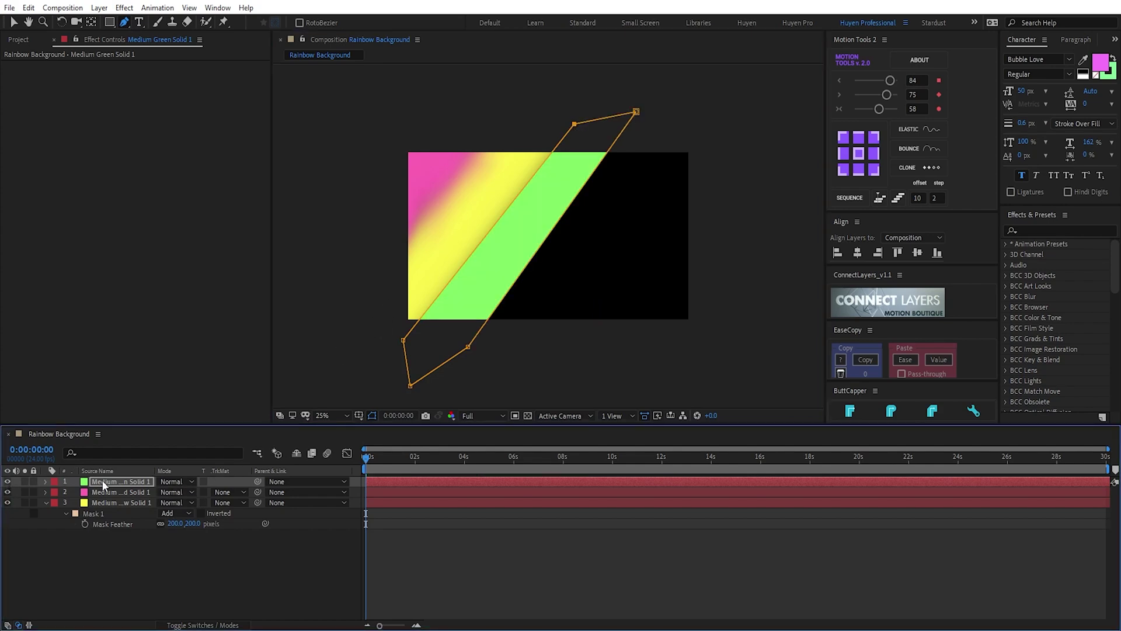
# Step: Feather the green mask 200 px and move the green solid to the bottom
pyautogui.press('f')
pyautogui.click(182, 502)
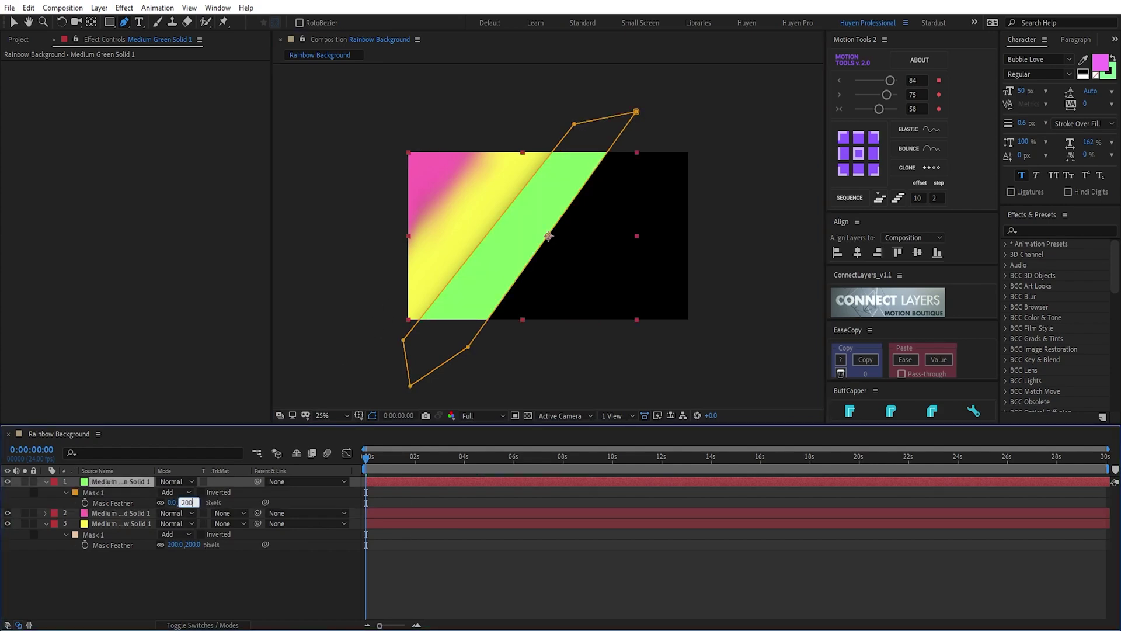
pyautogui.press('Return')
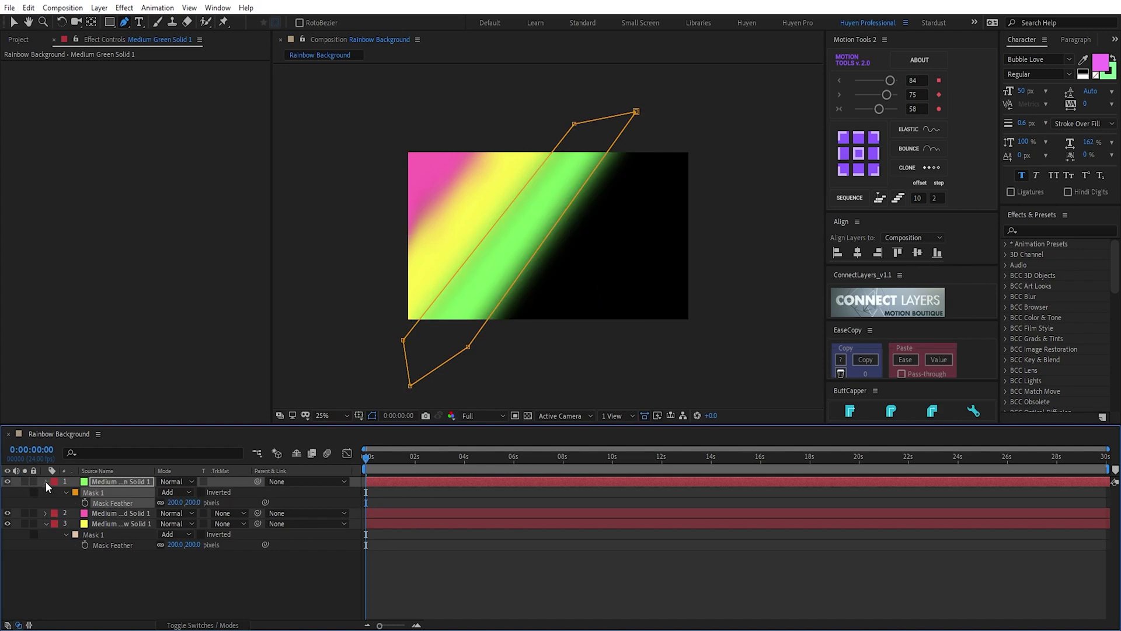
pyautogui.click(48, 482)
pyautogui.moveTo(106, 484); pyautogui.dragTo(116, 553)
pyautogui.click(144, 569)
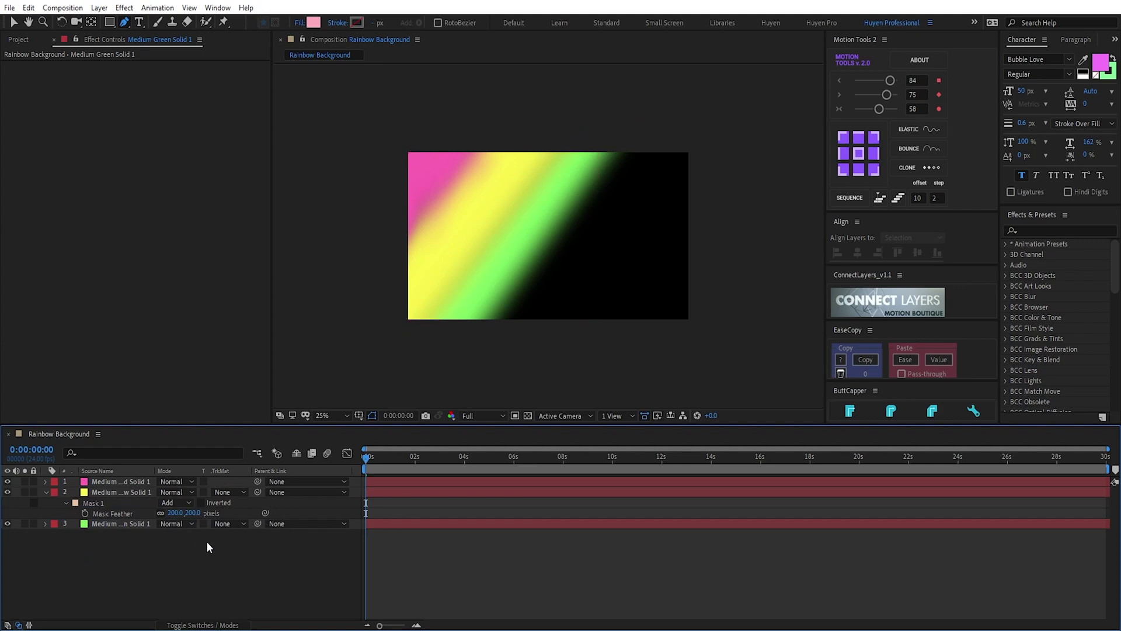
# Step: Create a cyan solid and move it to the bottom of the stack
pyautogui.hotkey('ctrl', 'y')
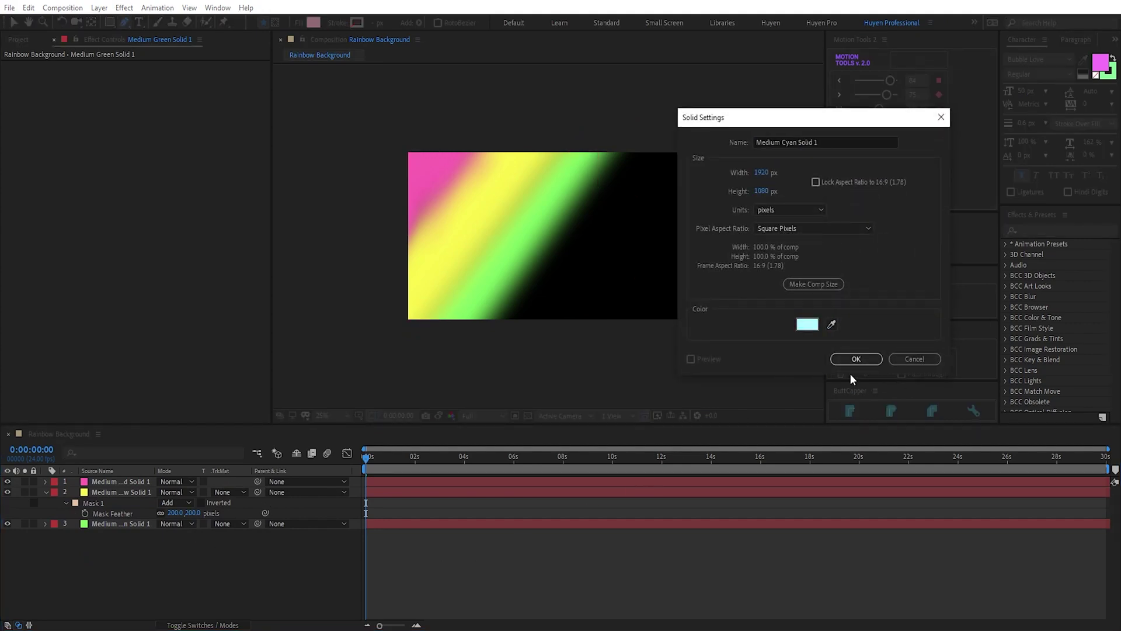
pyautogui.click(802, 328)
pyautogui.click(808, 397)
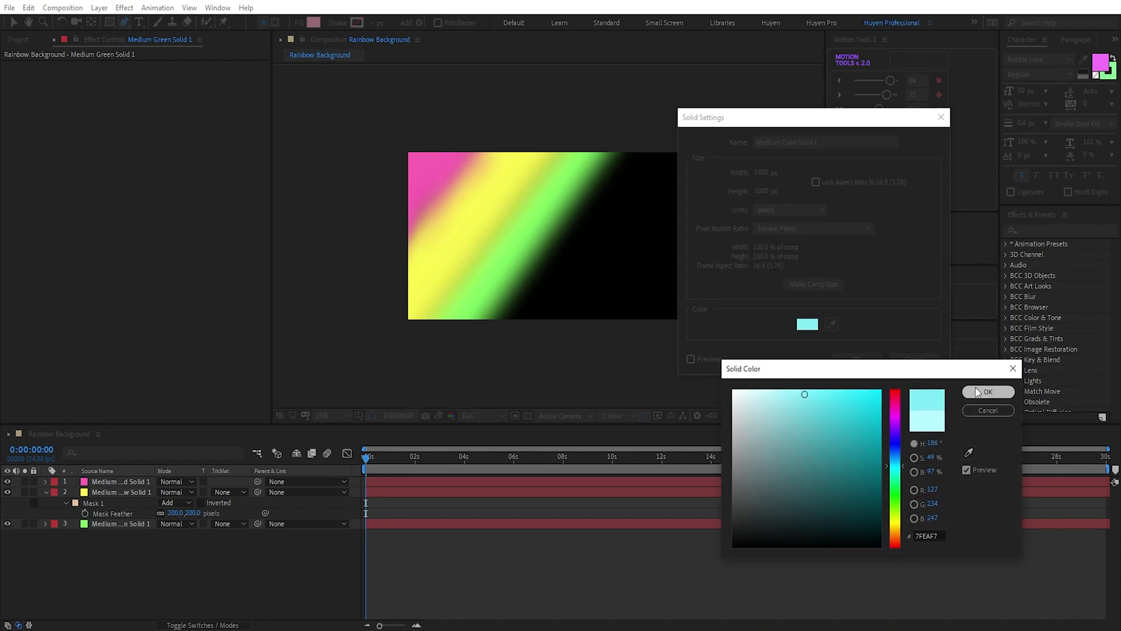
pyautogui.click(990, 391)
pyautogui.click(857, 360)
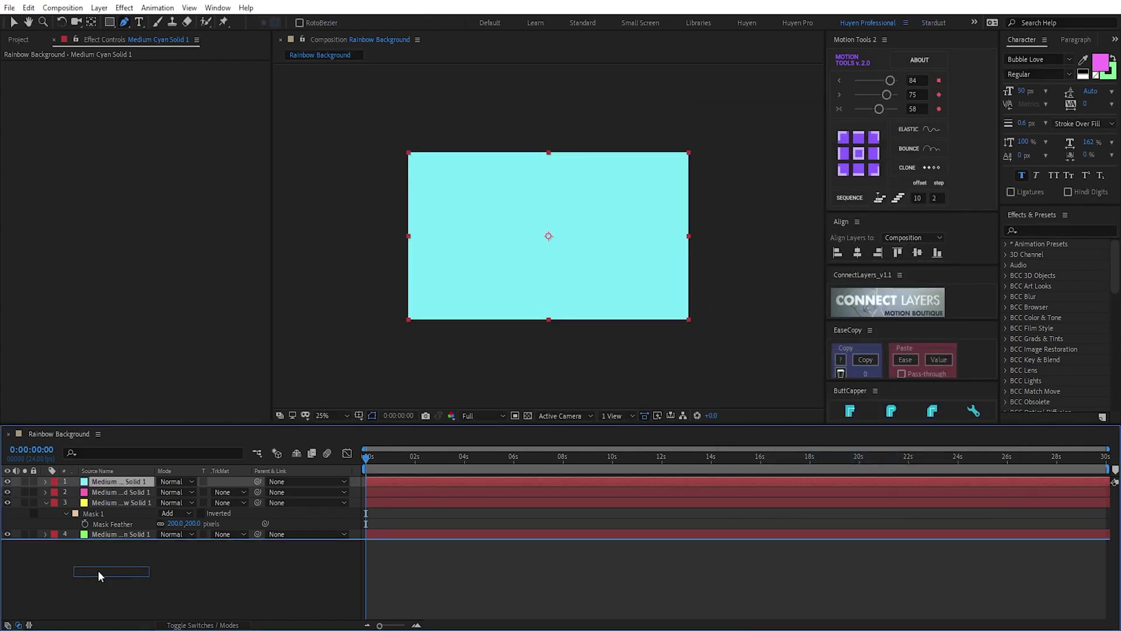
pyautogui.moveTo(106, 485); pyautogui.dragTo(98, 576)
# Step: Draw a diagonal strip mask on the cyan solid next to the green band
pyautogui.click(124, 23)
pyautogui.click(441, 352)
pyautogui.click(617, 126)
pyautogui.click(661, 127)
pyautogui.click(489, 371)
pyautogui.click(441, 352)
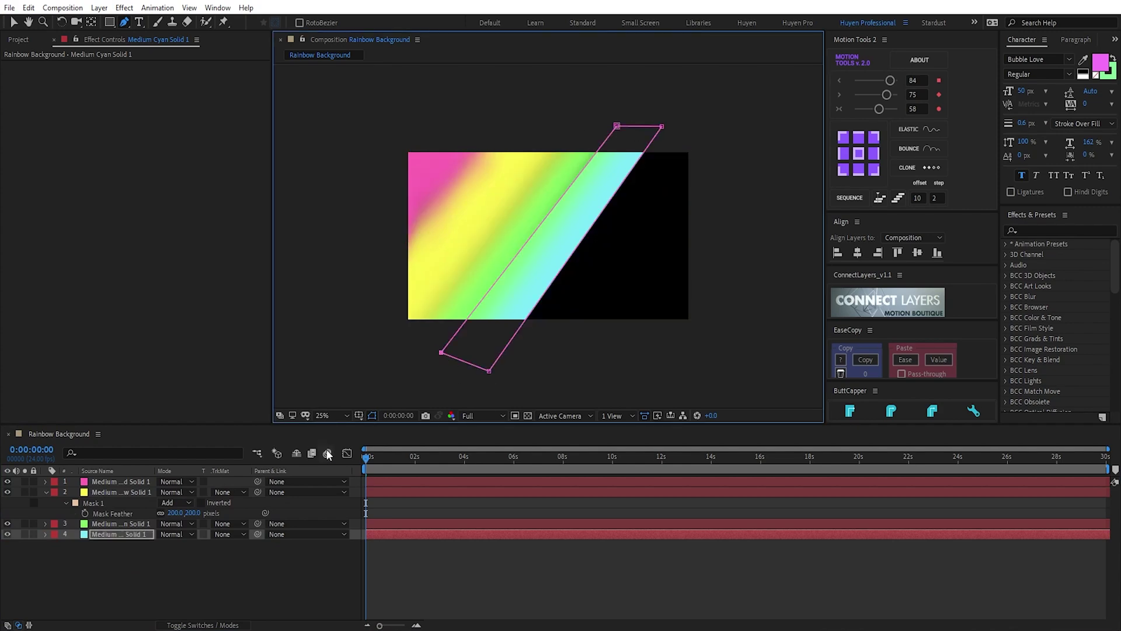
# Step: Feather the cyan mask by 200 px
pyautogui.click(125, 538)
pyautogui.press('f')
pyautogui.click(180, 555)
pyautogui.write('200')
pyautogui.press('Return')
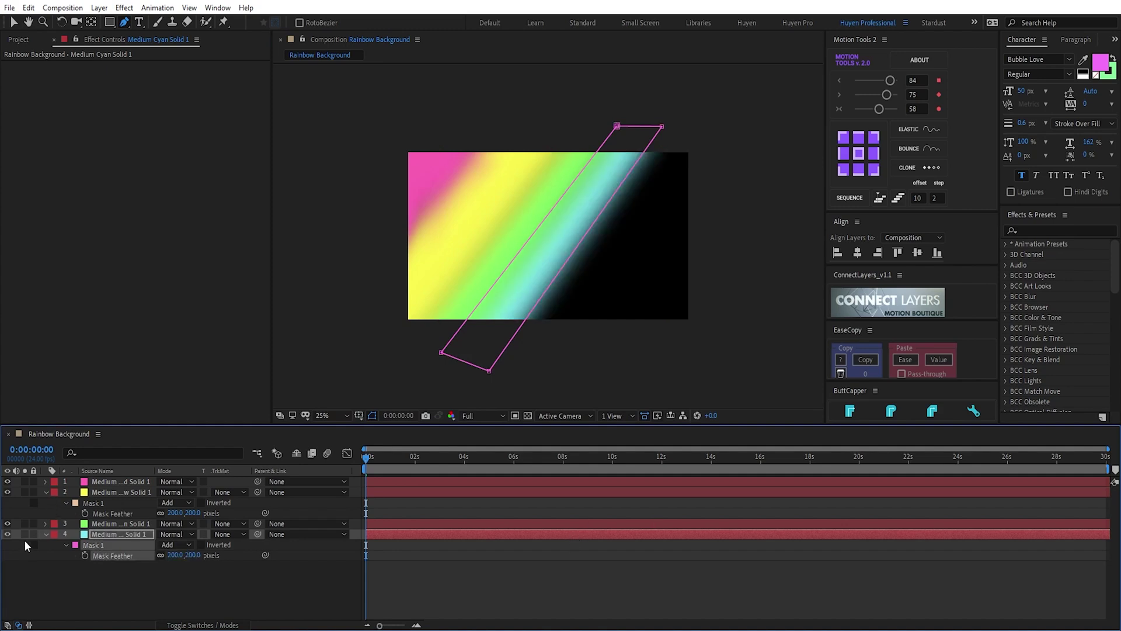
# Step: Create a purple solid and move it to the bottom of the stack
pyautogui.click(114, 565)
pyautogui.hotkey('ctrl', 'y')
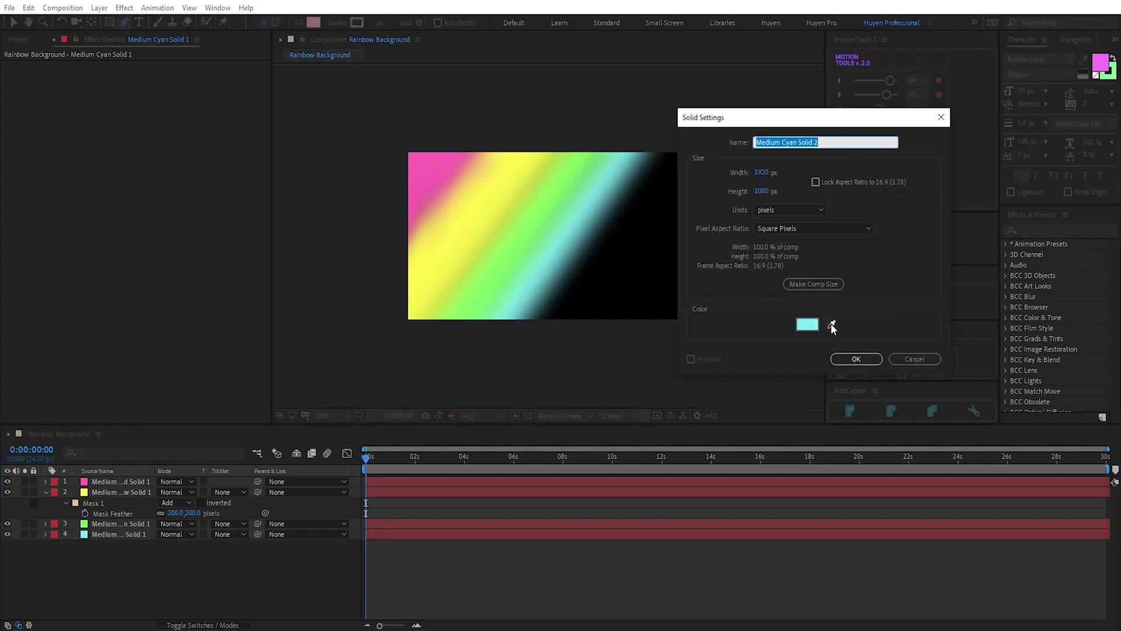
pyautogui.click(832, 327)
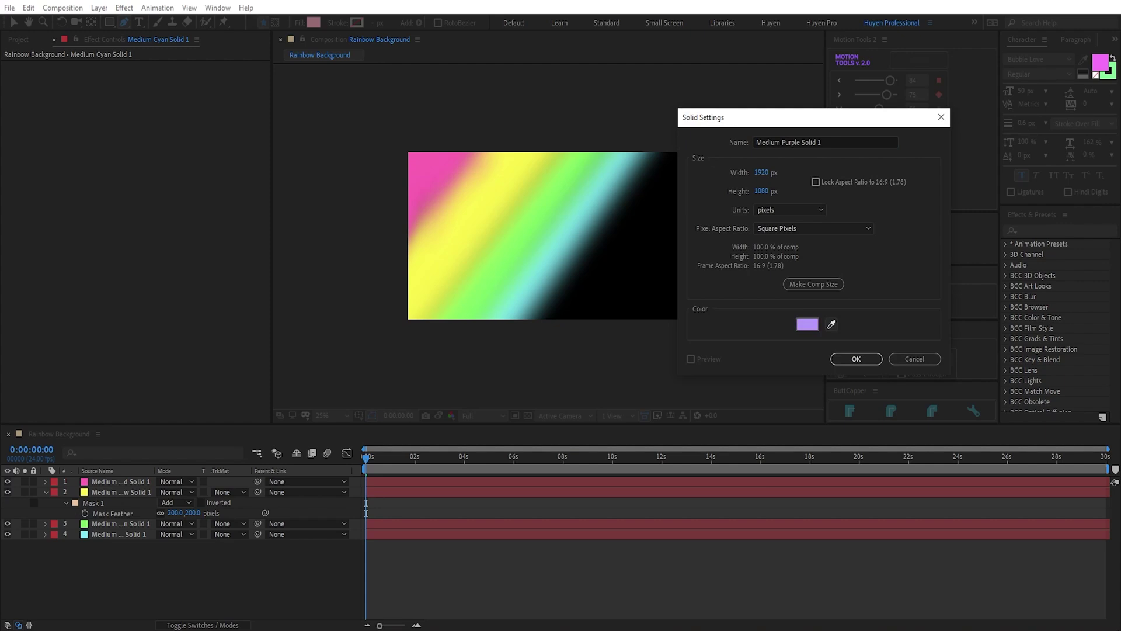
pyautogui.click(856, 359)
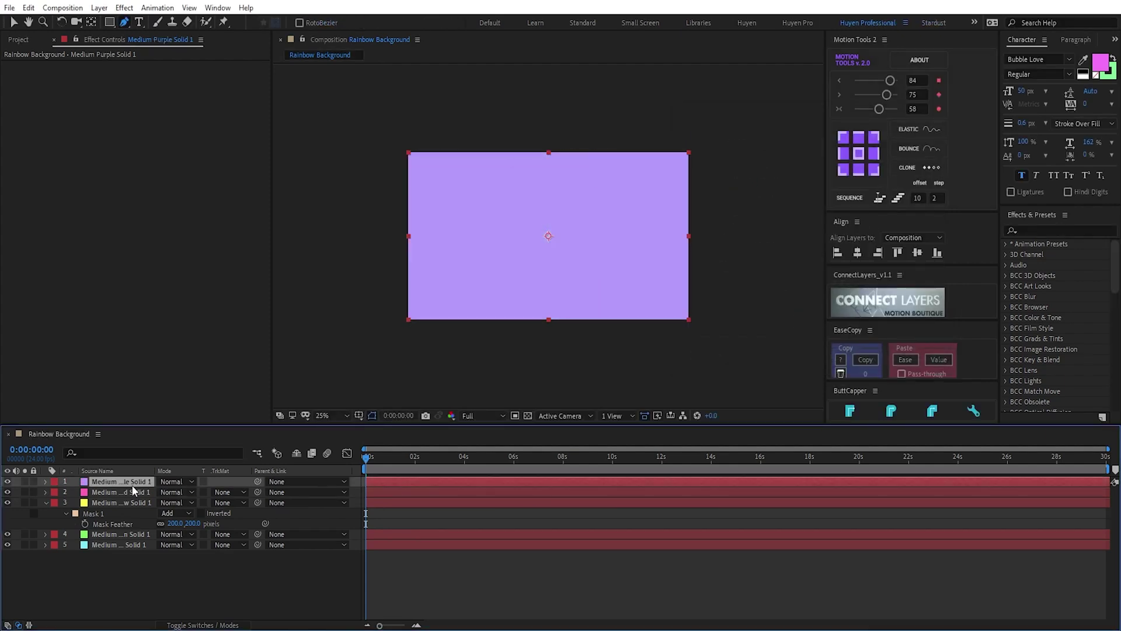
pyautogui.moveTo(133, 485); pyautogui.dragTo(170, 590)
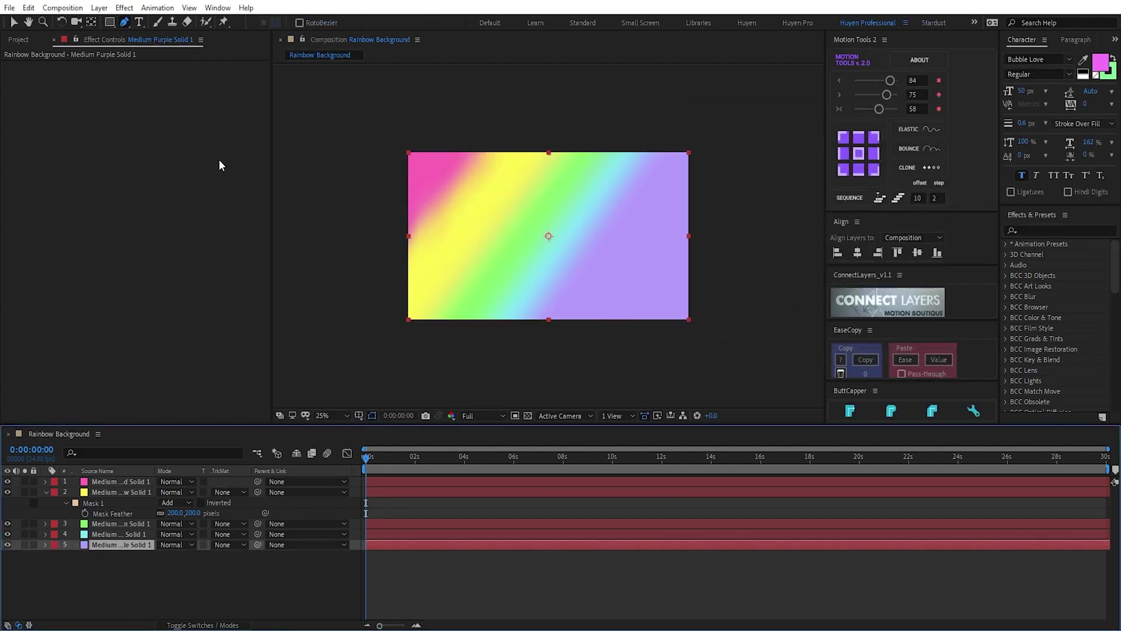
# Step: Draw a diagonal band mask on the purple solid after the cyan band
pyautogui.click(510, 349)
pyautogui.moveTo(658, 122); pyautogui.dragTo(702, 99)
pyautogui.click(714, 119)
pyautogui.click(576, 358)
pyautogui.click(510, 348)
# Step: Feather the purple mask by 200 px
pyautogui.press('f')
pyautogui.click(180, 566)
pyautogui.write('200')
pyautogui.press('Return')
pyautogui.click(46, 545)
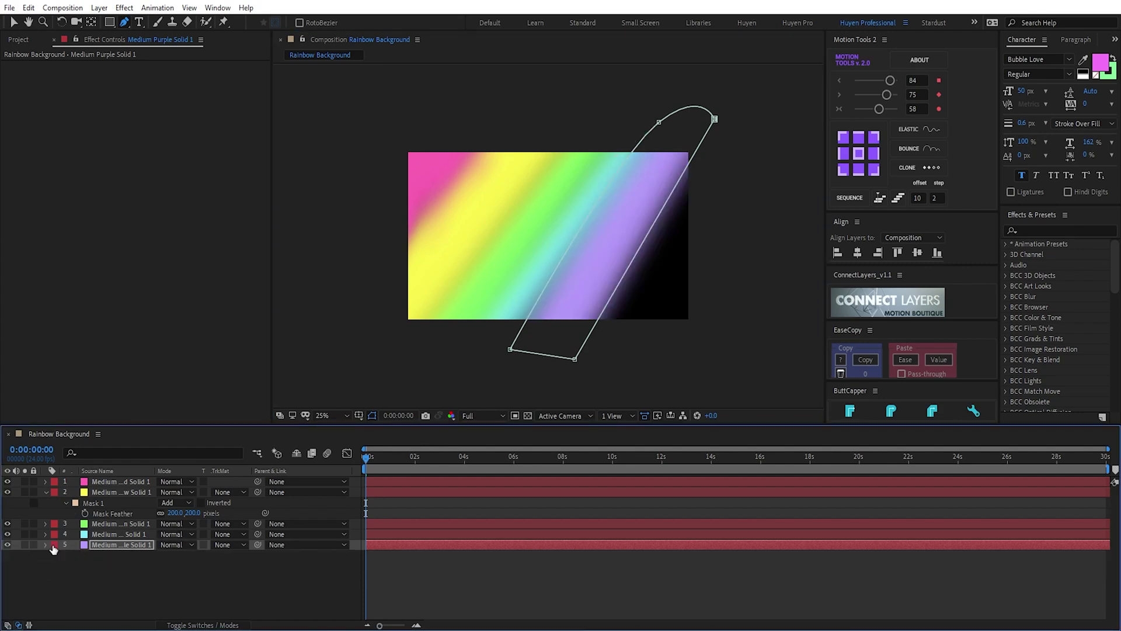
# Step: Start a new solid with a sampled pink colour
pyautogui.click(141, 587)
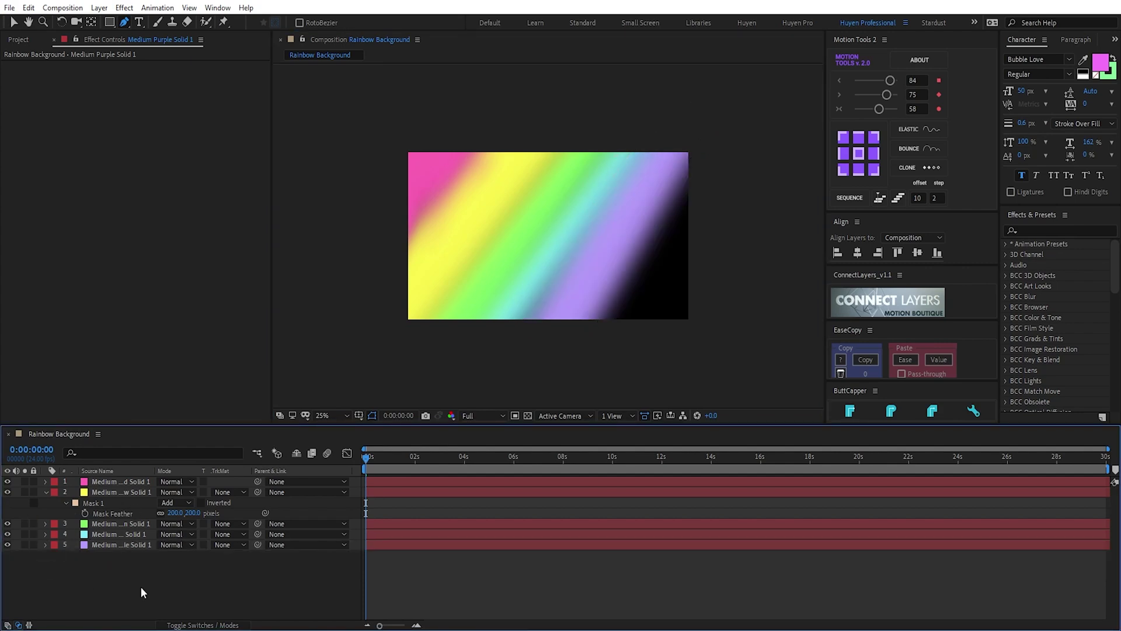
pyautogui.hotkey('ctrl', 'y')
pyautogui.click(832, 325)
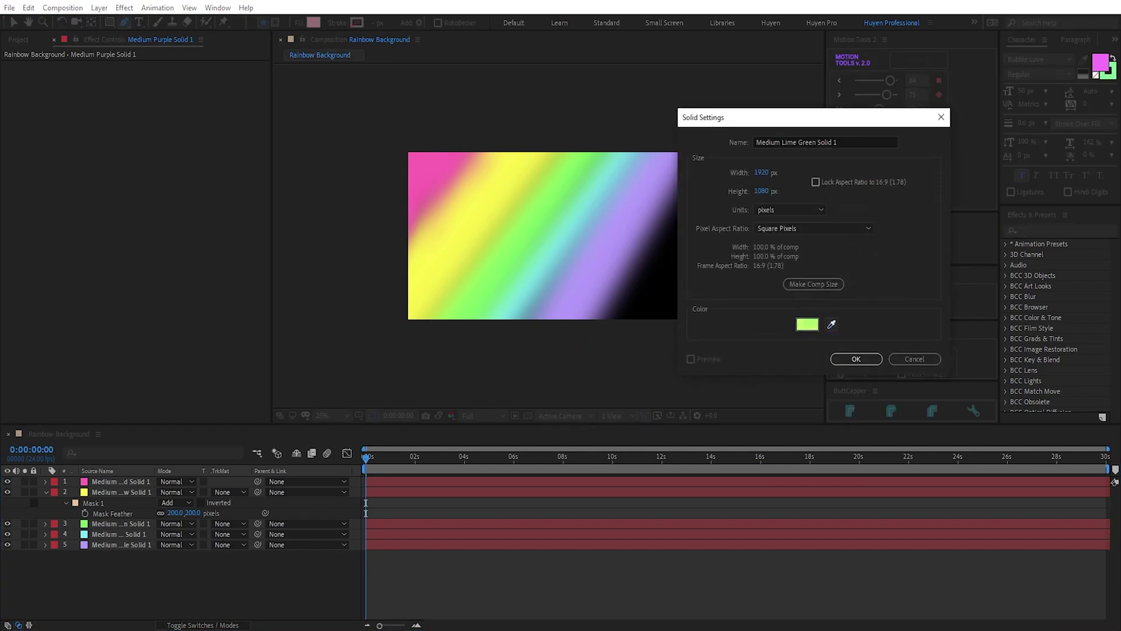
# Step: Create the pink solid at the bottom and draw a curved lower-right mask
pyautogui.click(856, 358)
pyautogui.hotkey('ctrl', 'shift', '[')
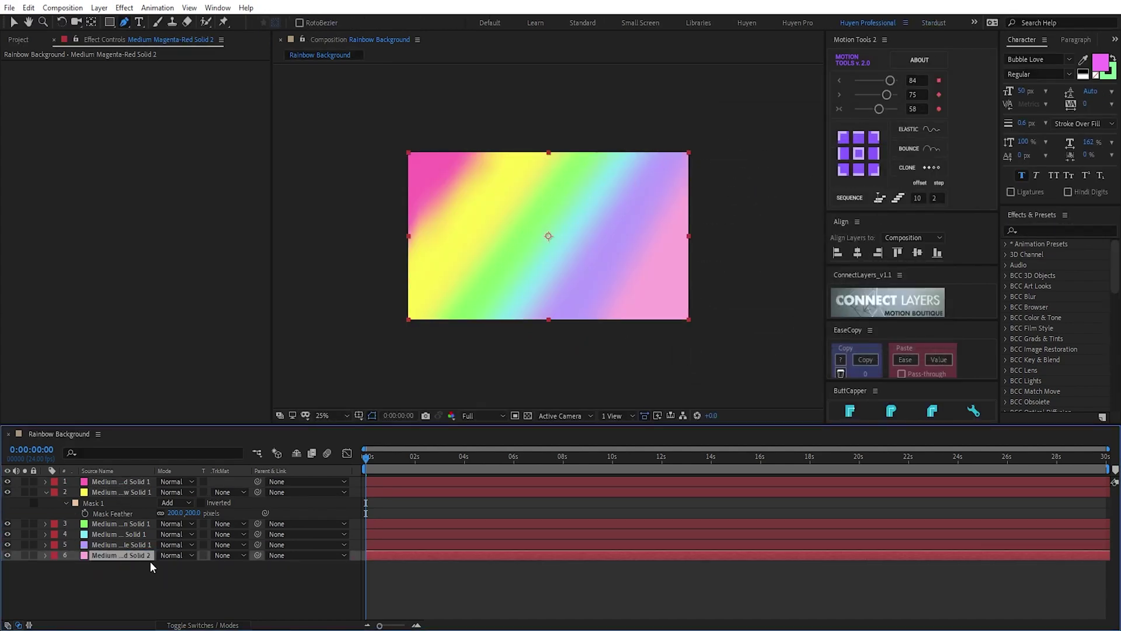
pyautogui.click(574, 338)
pyautogui.moveTo(696, 145); pyautogui.dragTo(711, 149)
pyautogui.moveTo(628, 351); pyautogui.dragTo(596, 406)
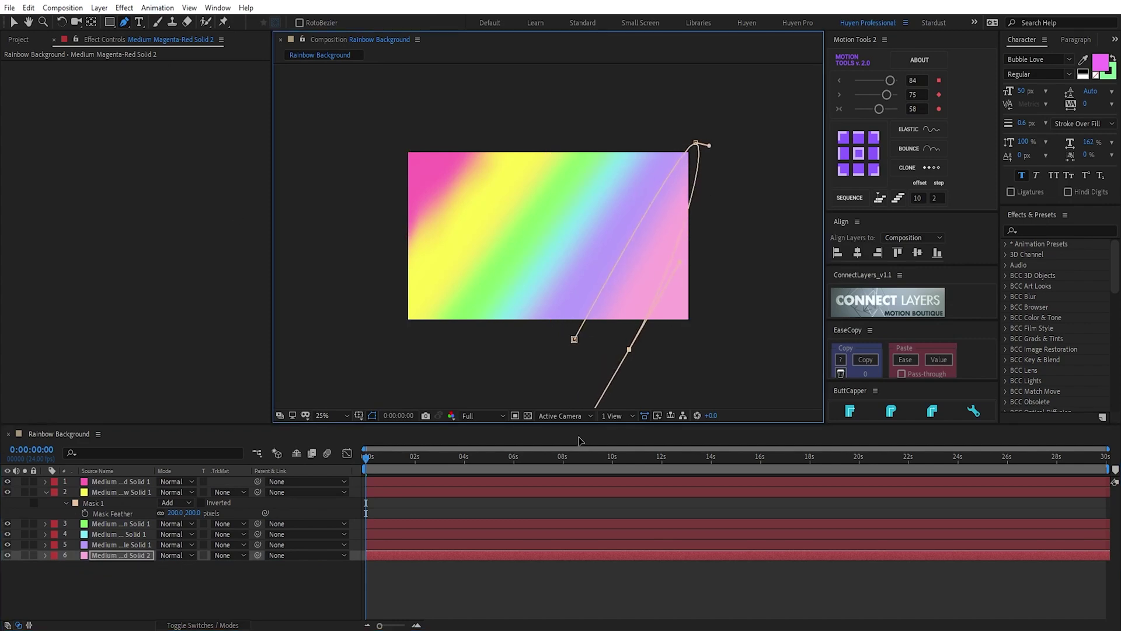
pyautogui.click(574, 338)
# Step: Bend the pink mask curve toward the top right and feather it 200 px
pyautogui.moveTo(629, 352); pyautogui.dragTo(618, 348)
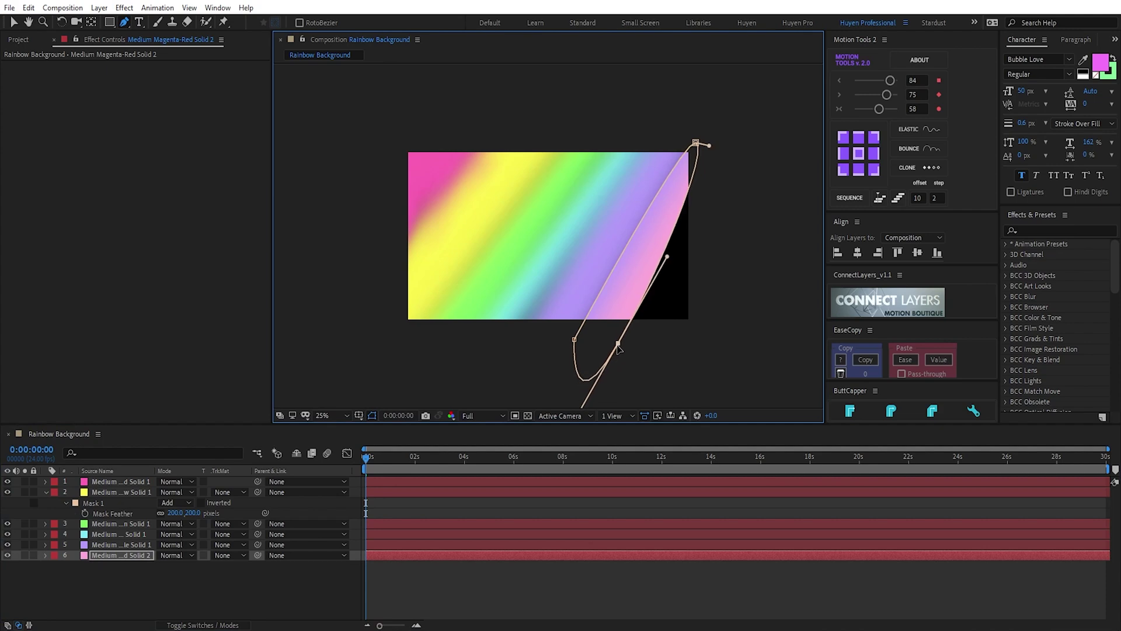
pyautogui.moveTo(710, 153); pyautogui.dragTo(726, 157)
pyautogui.press('f')
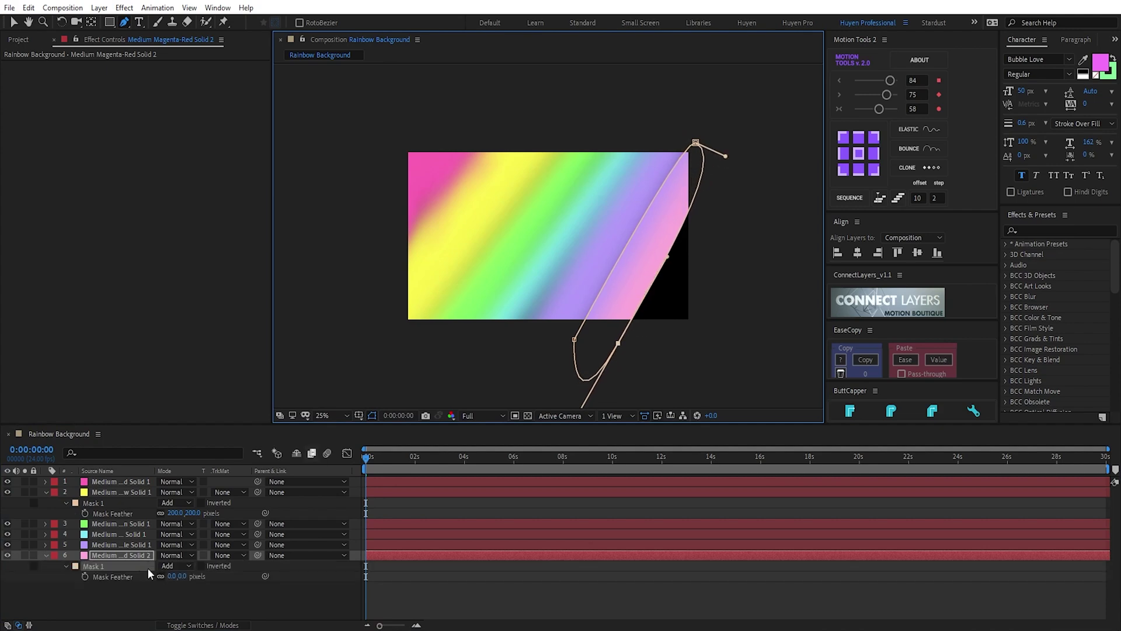
pyautogui.click(178, 575)
pyautogui.press('Return')
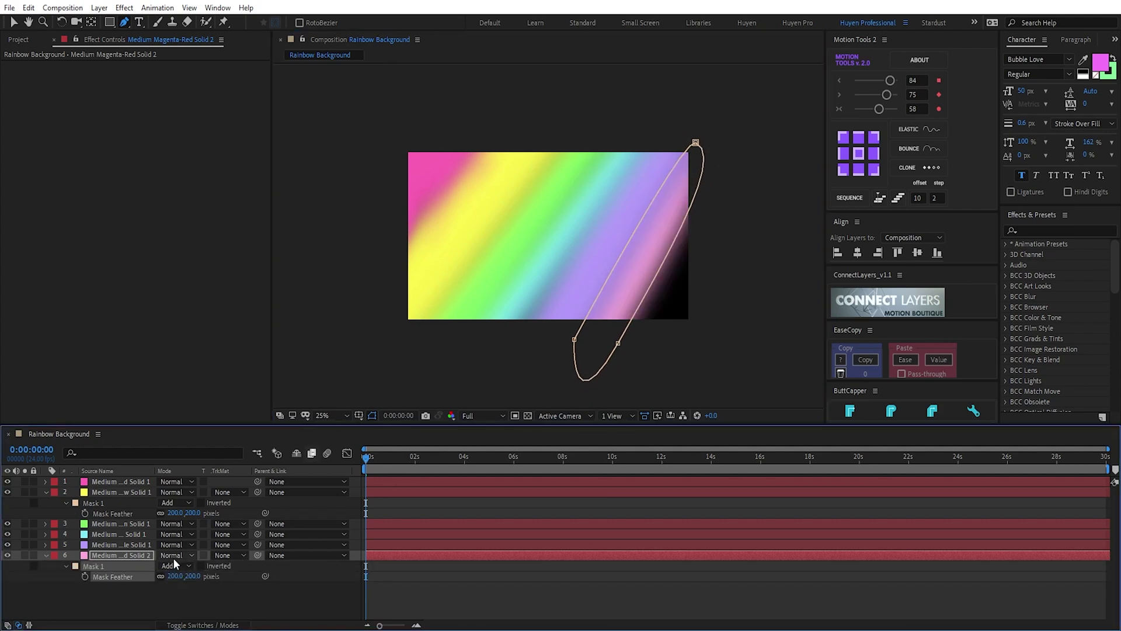
# Step: Create a sampled yellow solid and move it to the bottom of the stack
pyautogui.click(129, 597)
pyautogui.hotkey('ctrl', 'y')
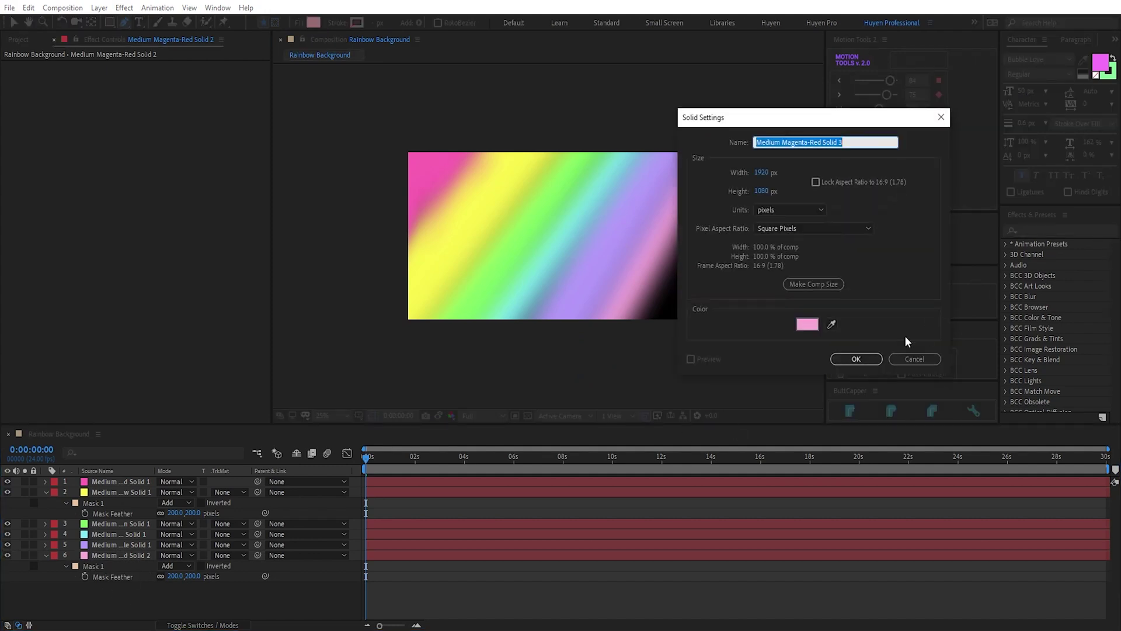
pyautogui.click(833, 323)
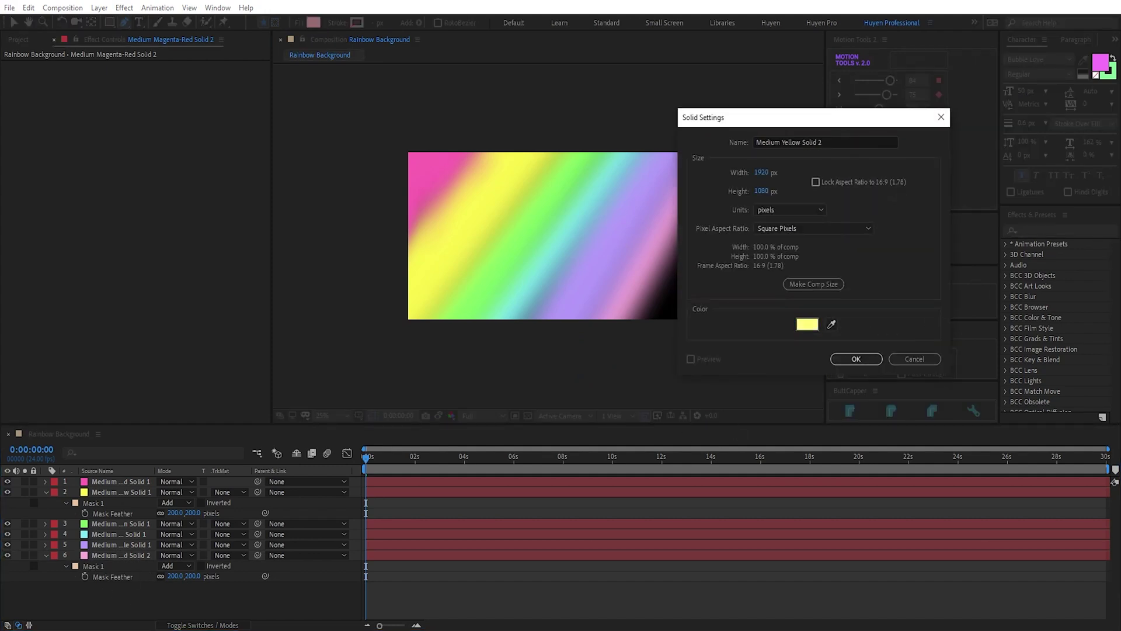
pyautogui.click(856, 359)
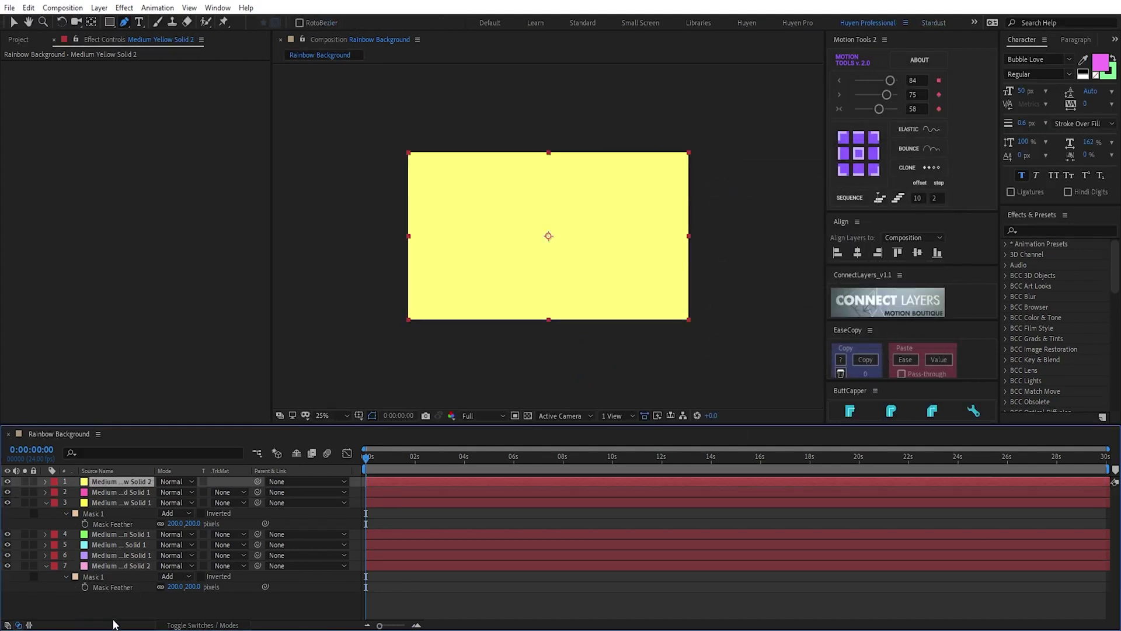
pyautogui.moveTo(101, 484); pyautogui.dragTo(102, 600)
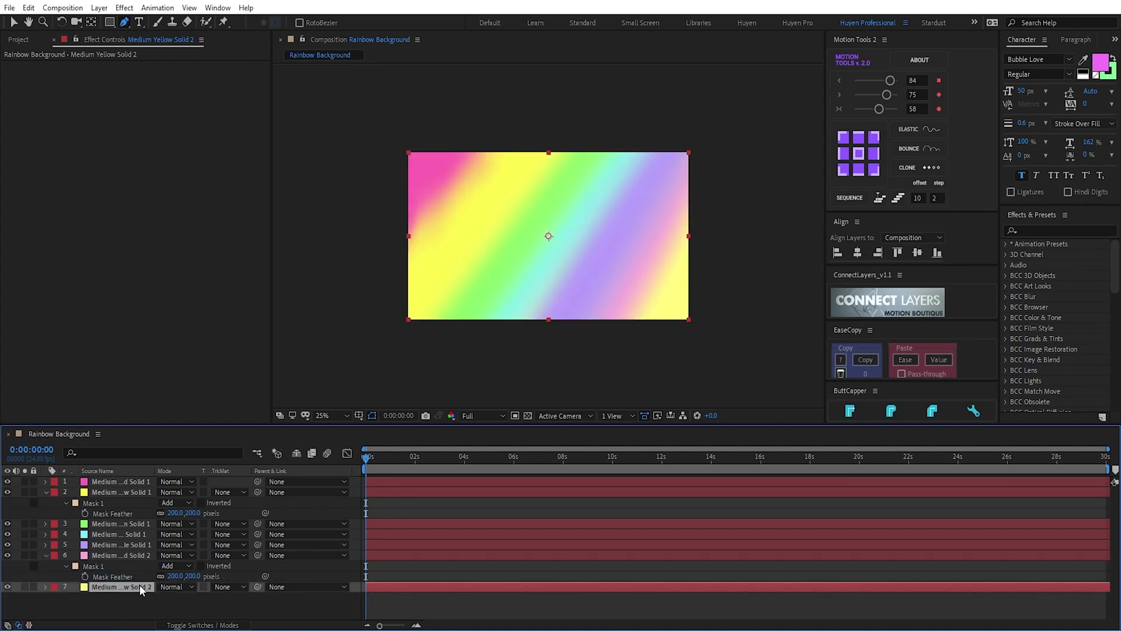
# Step: Draw a curved mask below the frame on the yellow solid and feather it 200 px
pyautogui.moveTo(391, 457); pyautogui.dragTo(599, 458)
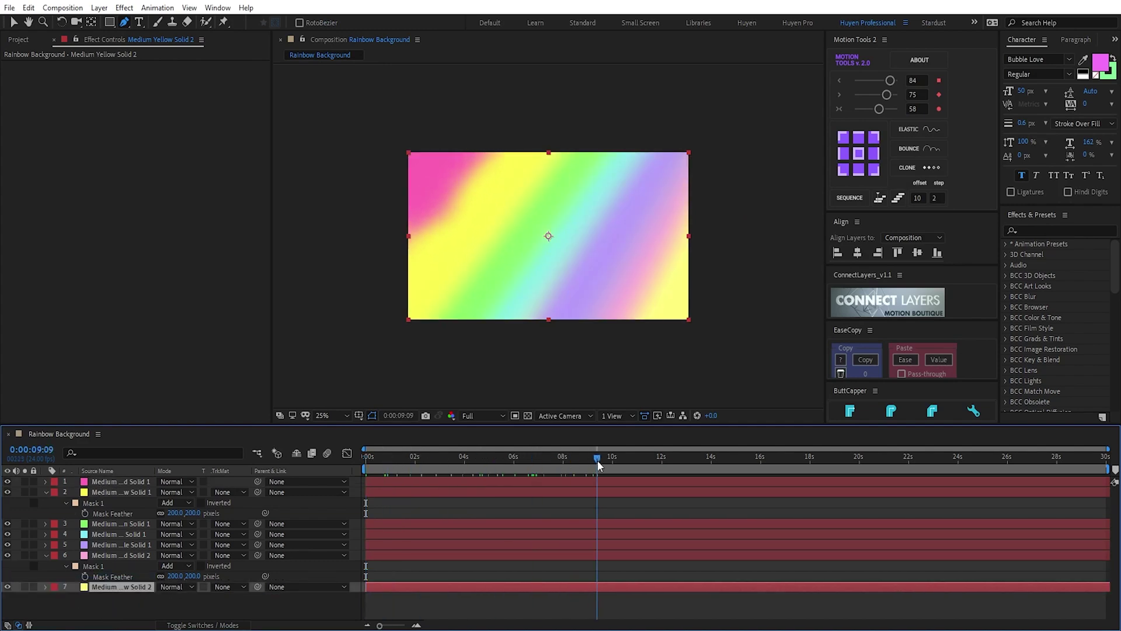
pyautogui.click(437, 458)
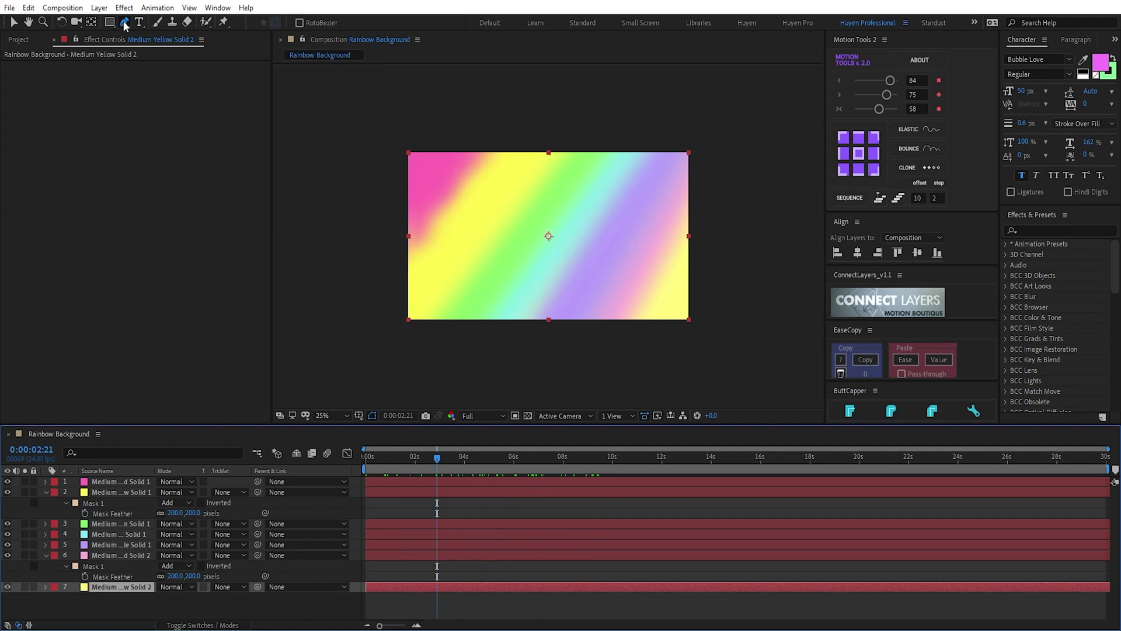
pyautogui.moveTo(610, 362); pyautogui.dragTo(636, 331)
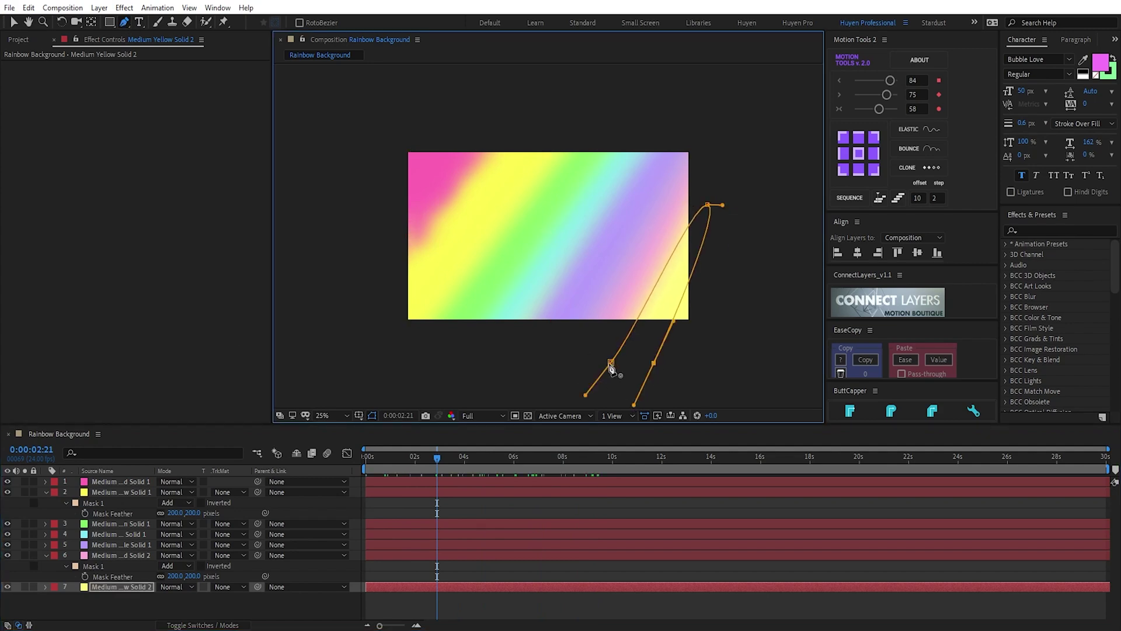
pyautogui.click(171, 608)
pyautogui.write('200')
pyautogui.press('Return')
# Step: Rotate the yellow mask with Free Transform to tilt the band
pyautogui.click(45, 555)
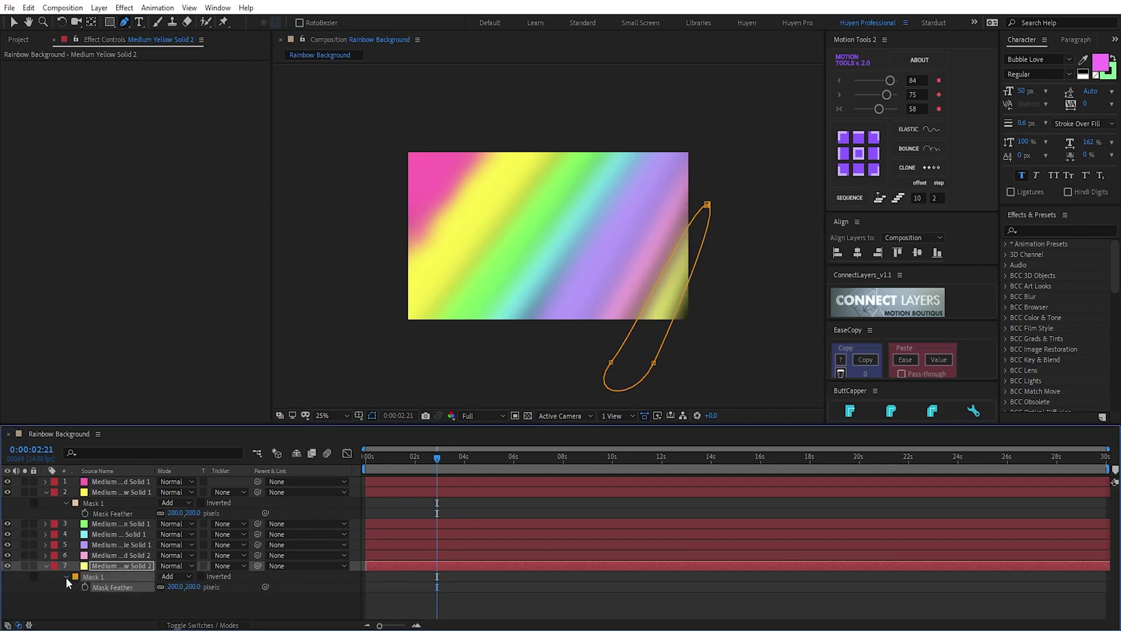
pyautogui.click(66, 577)
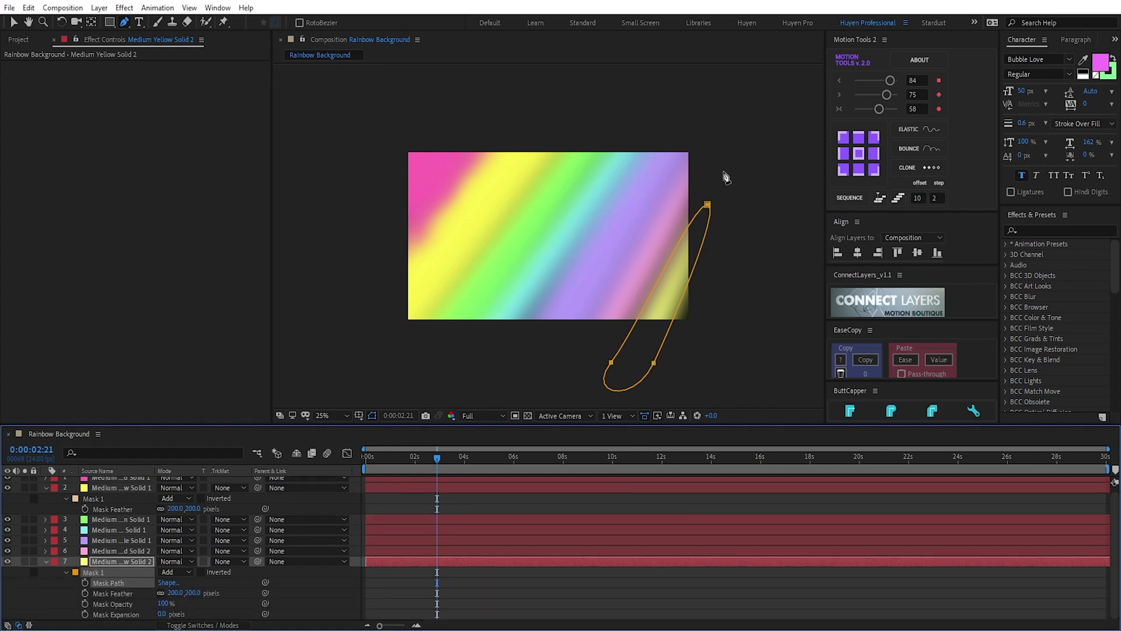
pyautogui.press('v')
pyautogui.hotkey('ctrl', 't')
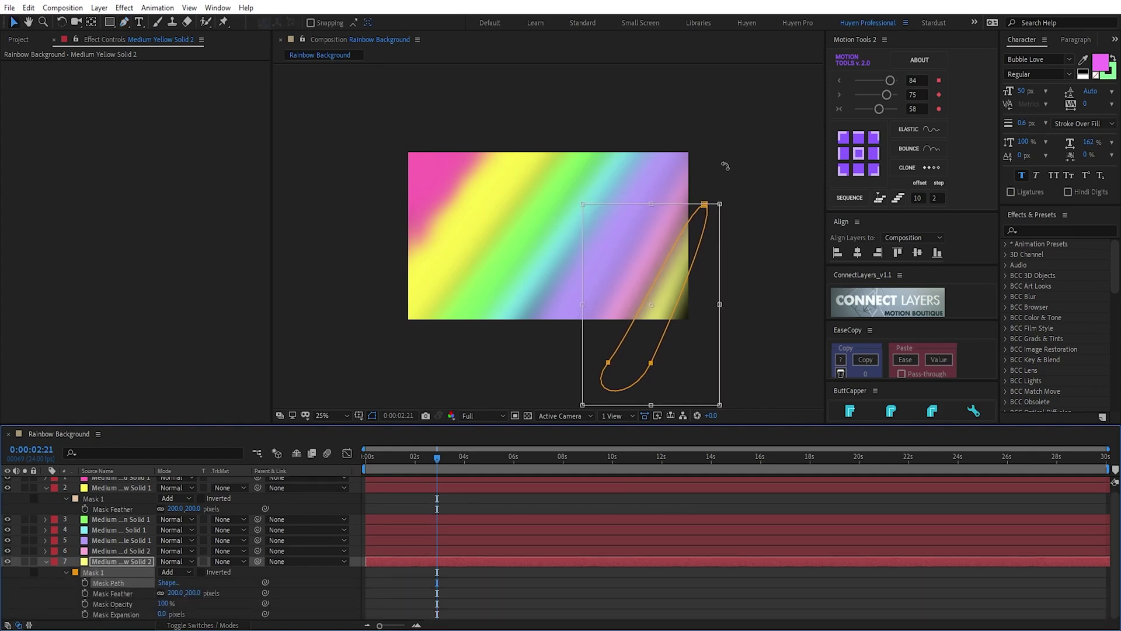
pyautogui.moveTo(726, 172); pyautogui.dragTo(725, 166)
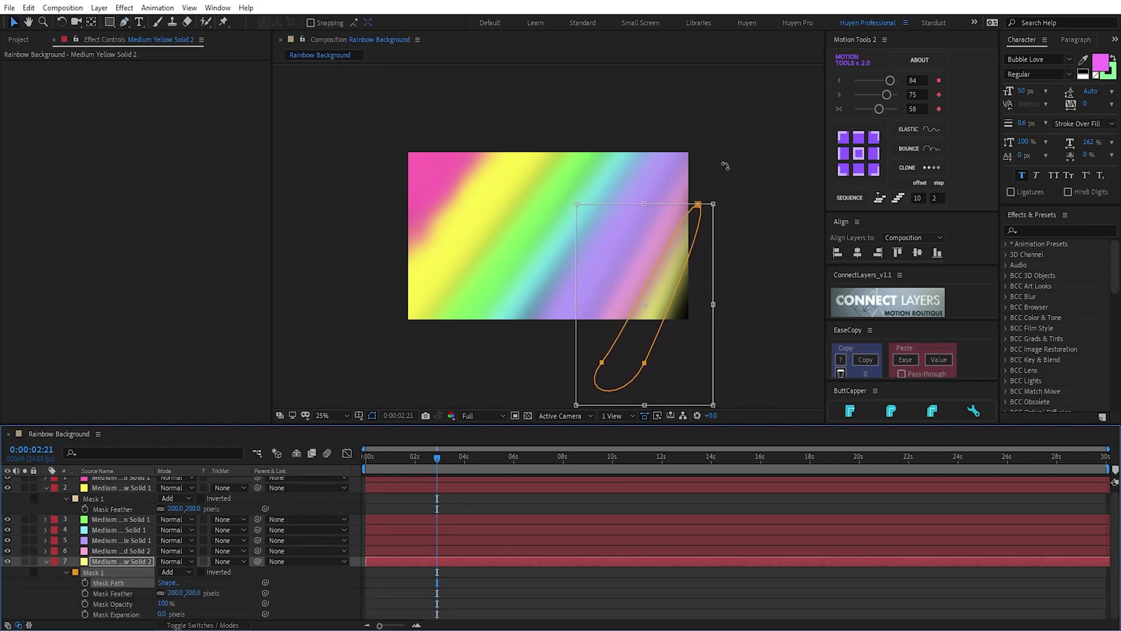
pyautogui.click(46, 563)
pyautogui.click(85, 597)
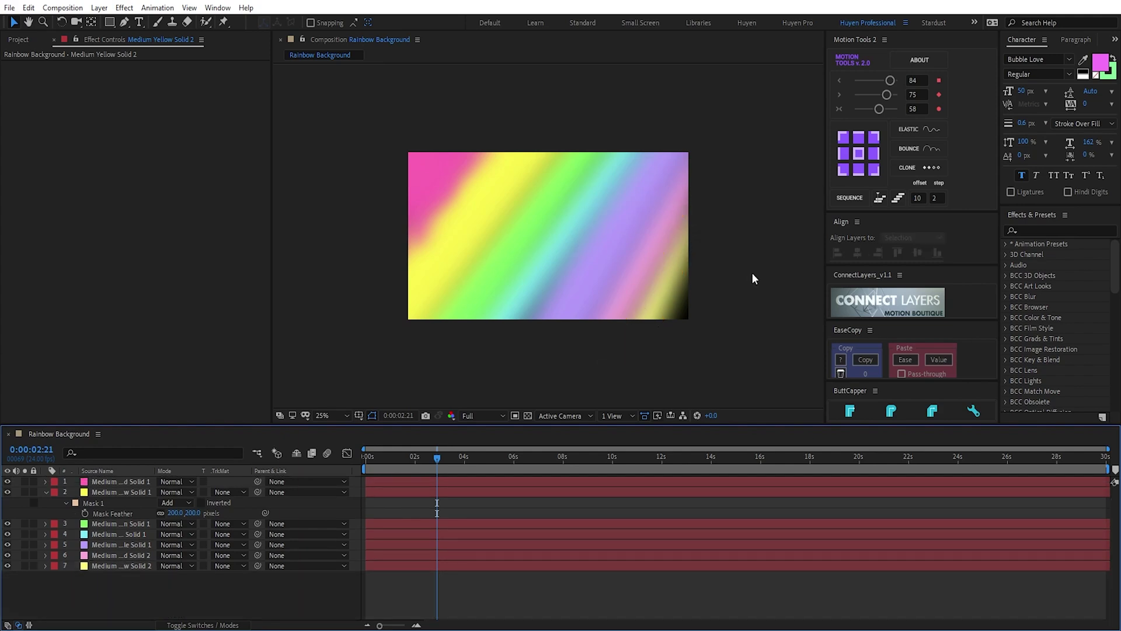
# Step: Add a lime green solid at the bottom of the layer stack and scrub to check
pyautogui.hotkey('ctrl', 'y')
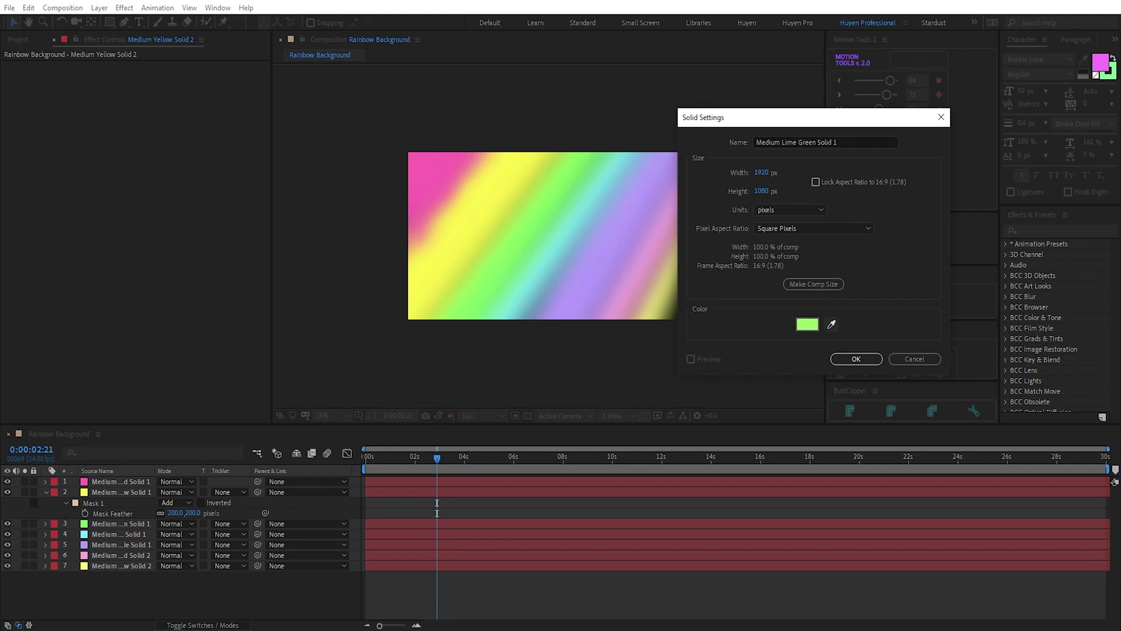
pyautogui.click(861, 360)
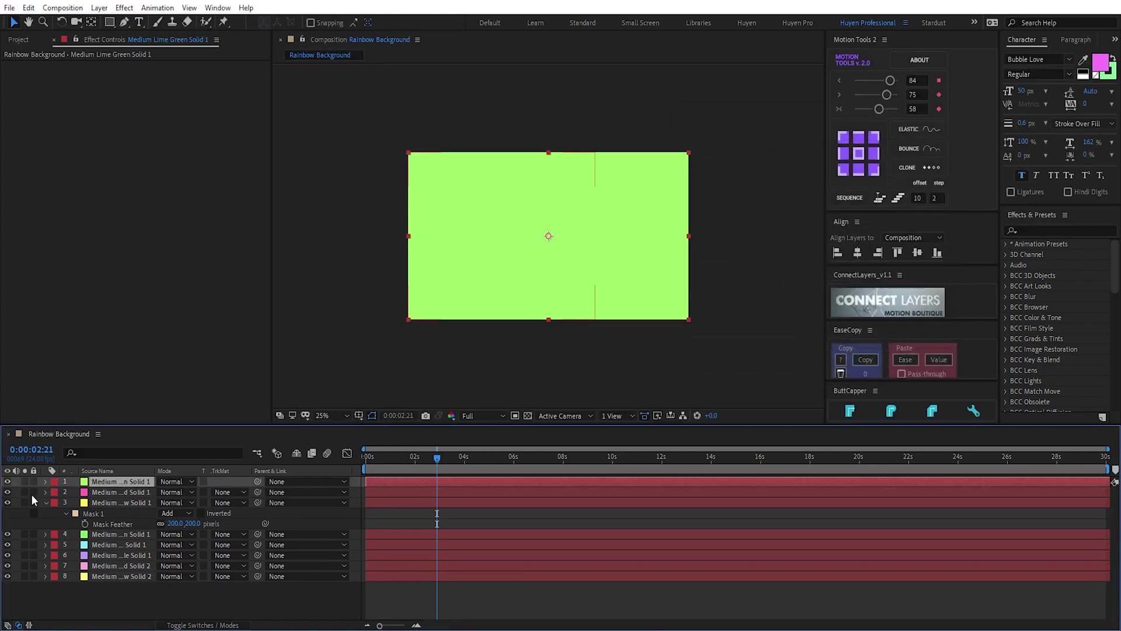
pyautogui.moveTo(107, 483); pyautogui.dragTo(101, 596)
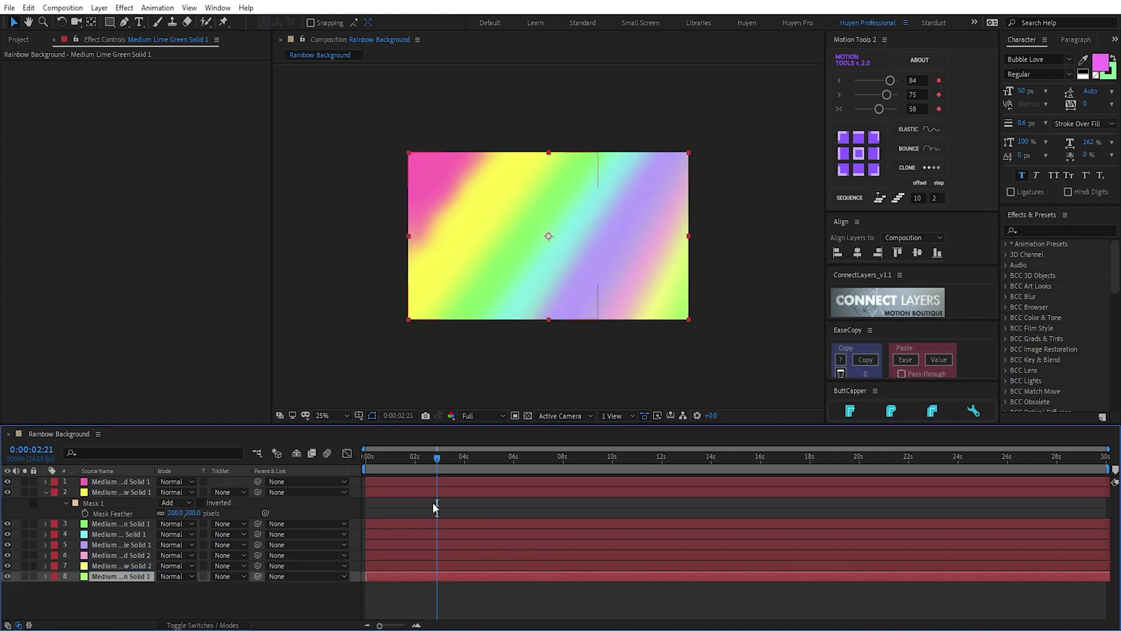
pyautogui.moveTo(494, 471)
pyautogui.mouseDown()
pyautogui.moveTo(393, 482)
pyautogui.moveTo(517, 474)
pyautogui.mouseUp()
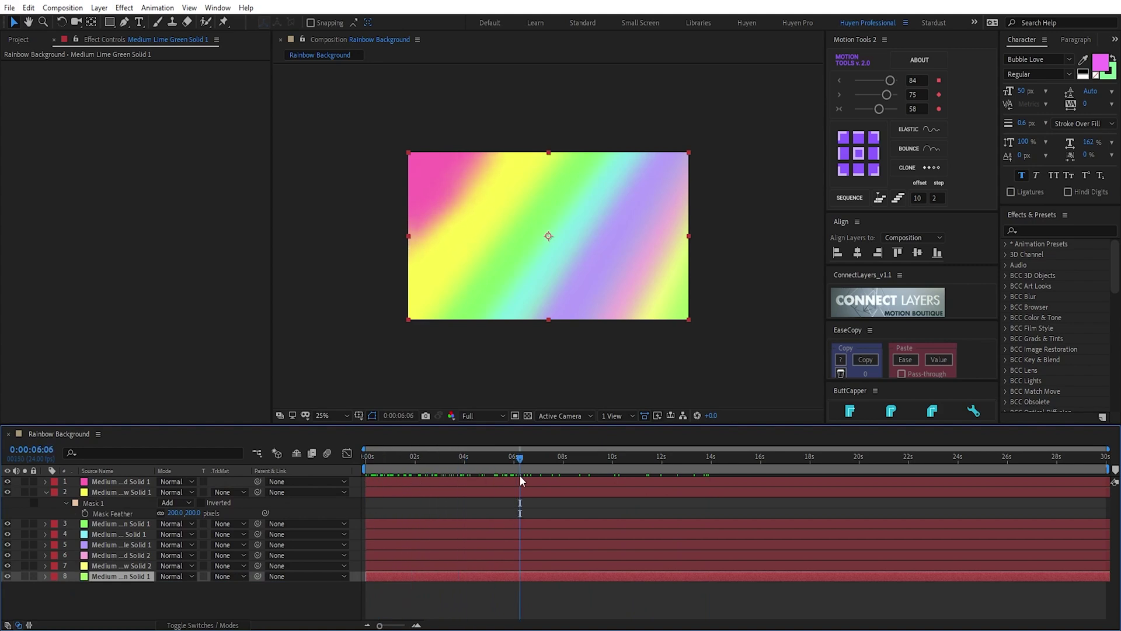
# Step: Copy the magenta solid's Turbulent Displace effect and paste it onto layers 2–8
pyautogui.click(106, 485)
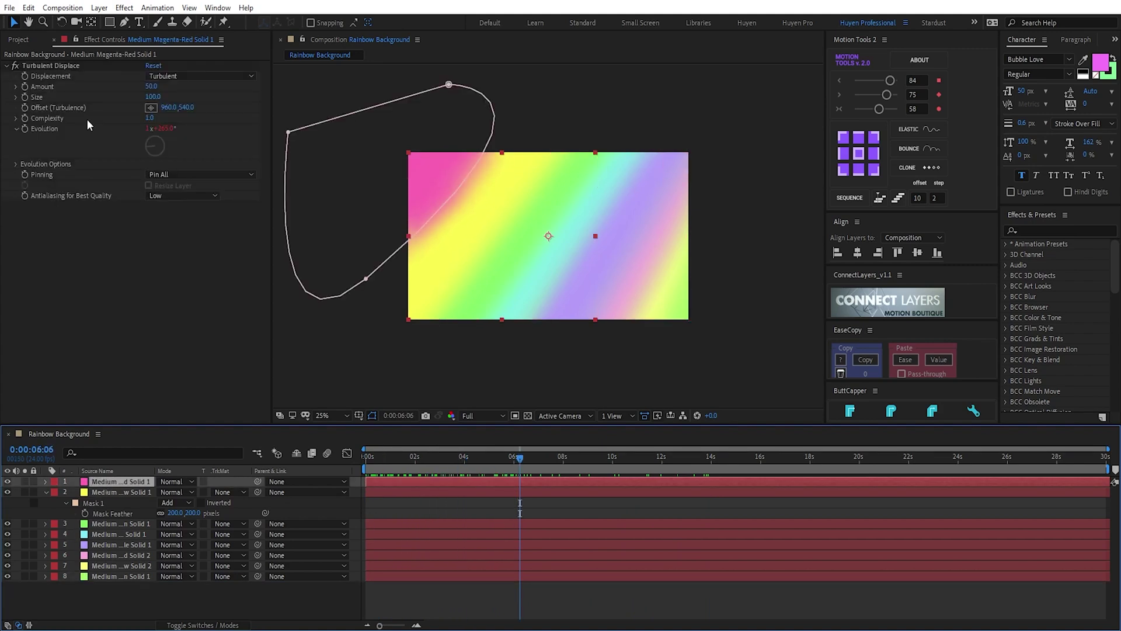
pyautogui.click(57, 66)
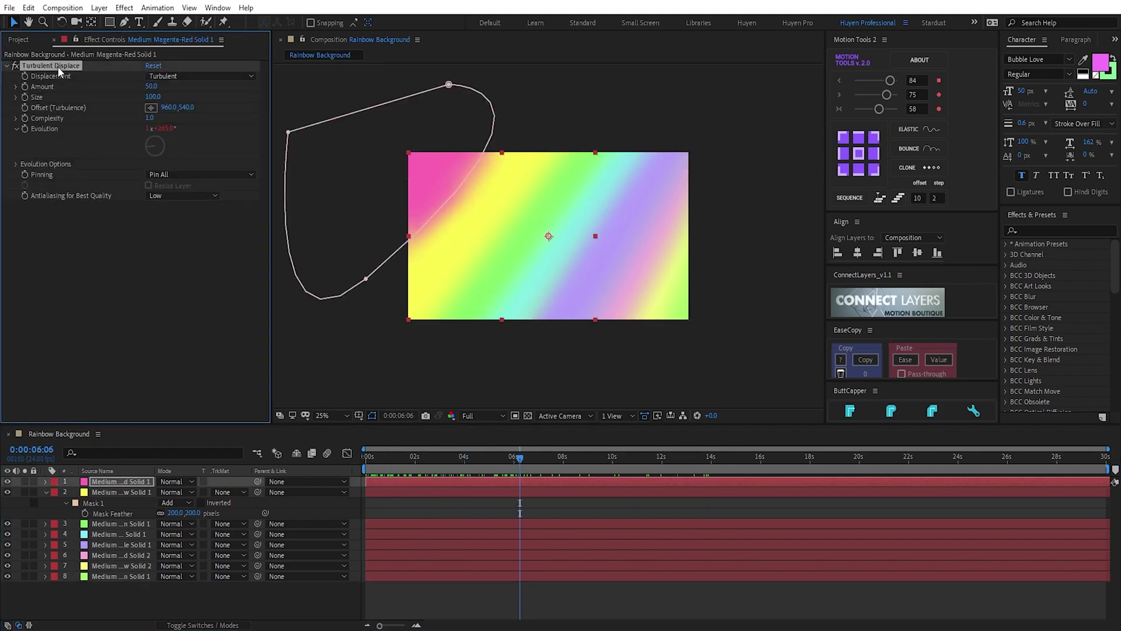
pyautogui.click(140, 596)
pyautogui.moveTo(138, 601); pyautogui.dragTo(110, 490)
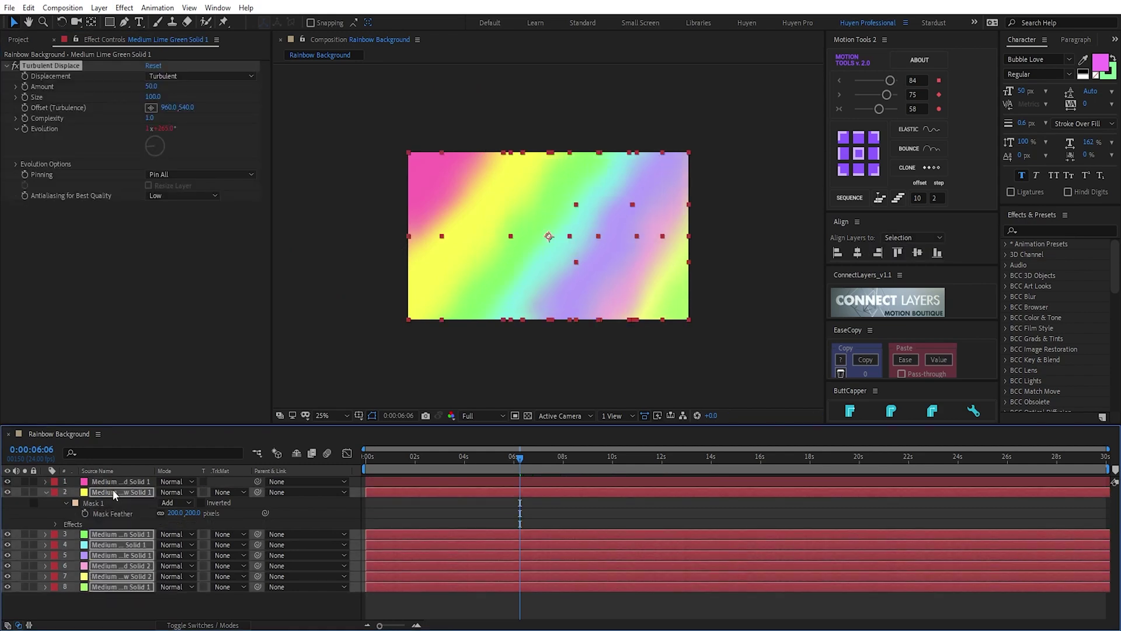
pyautogui.click(210, 603)
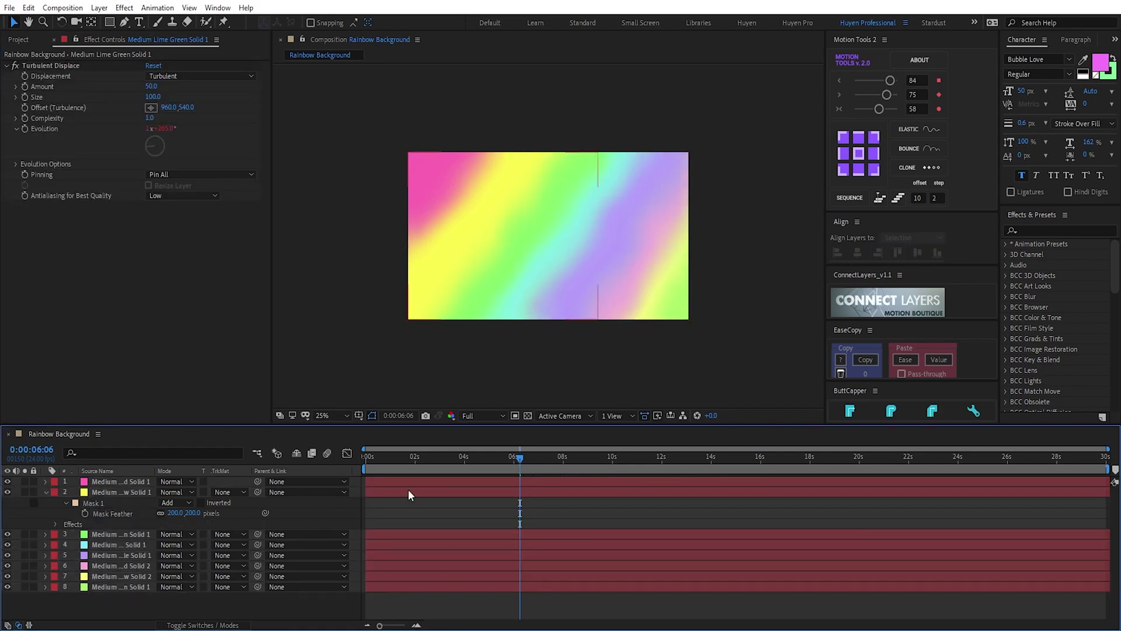
# Step: Scrub the timeline to preview the wavy colour bands animating
pyautogui.moveTo(367, 455); pyautogui.dragTo(356, 451)
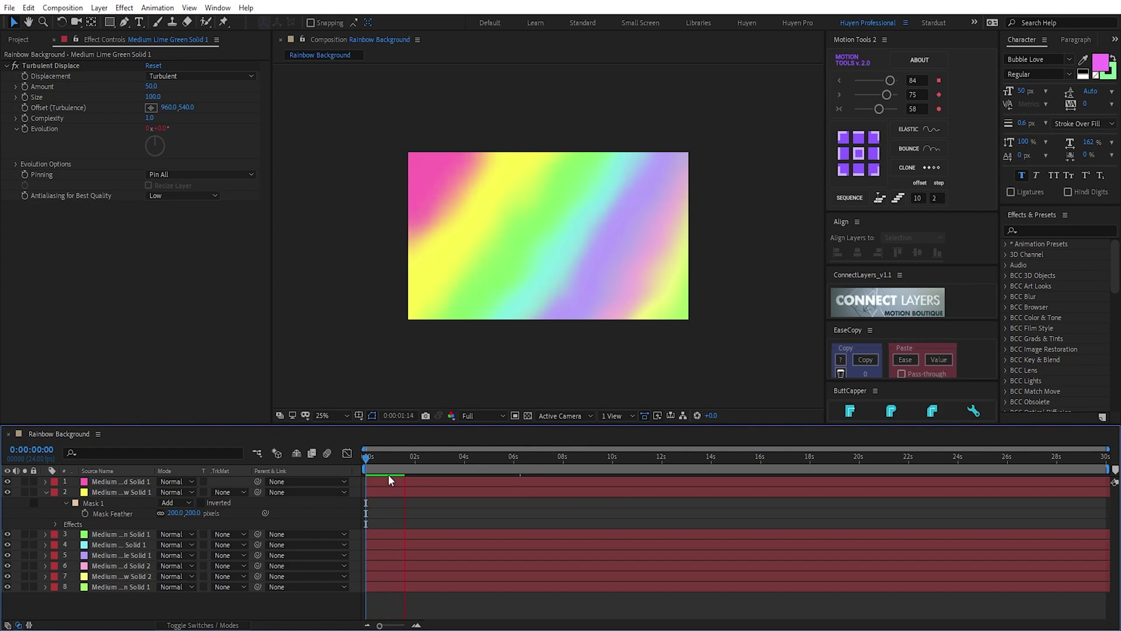
pyautogui.moveTo(407, 461); pyautogui.dragTo(156, 527)
pyautogui.click(42, 493)
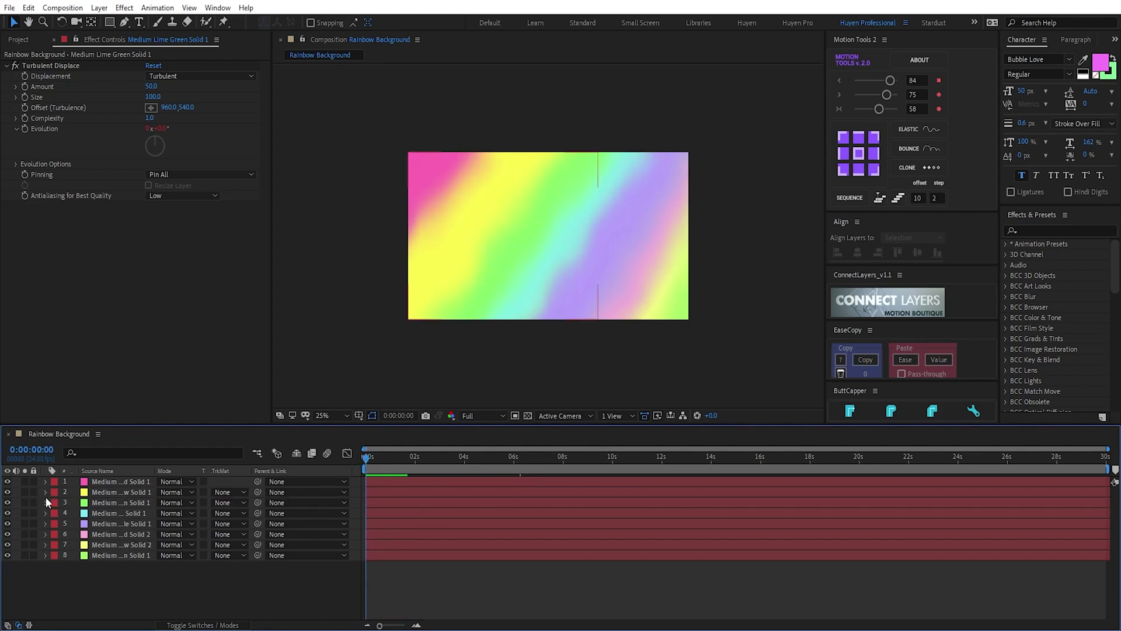
pyautogui.click(214, 581)
pyautogui.moveTo(372, 458); pyautogui.dragTo(674, 459)
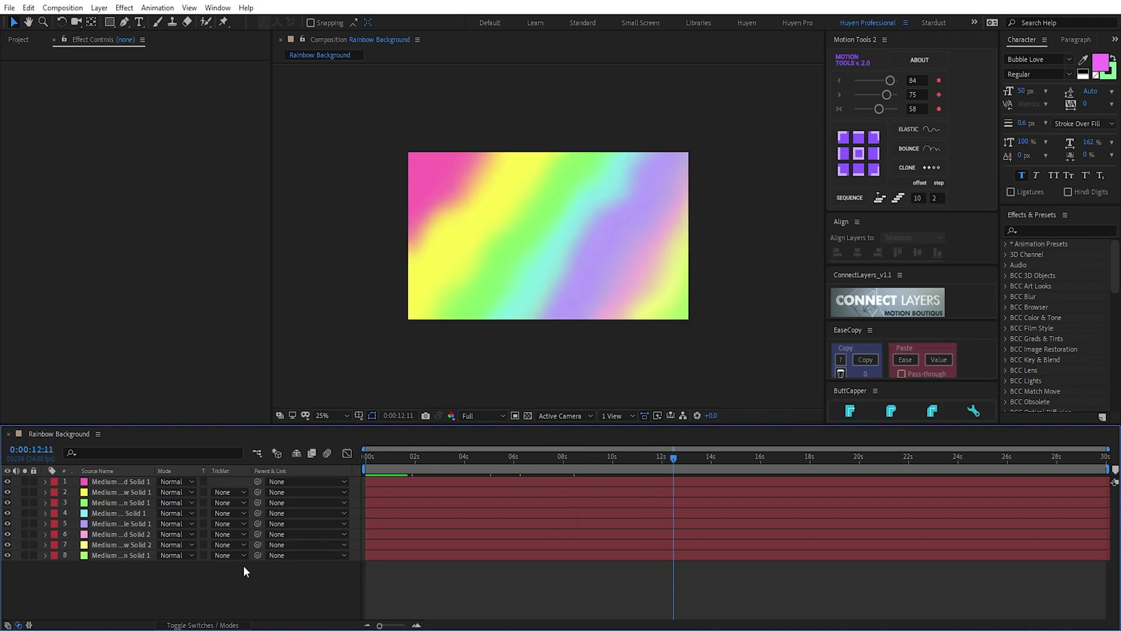
# Step: Create a black (000000) solid named Particles Stars and apply RG Trapcode Particular to it
pyautogui.hotkey('ctrl', 'y')
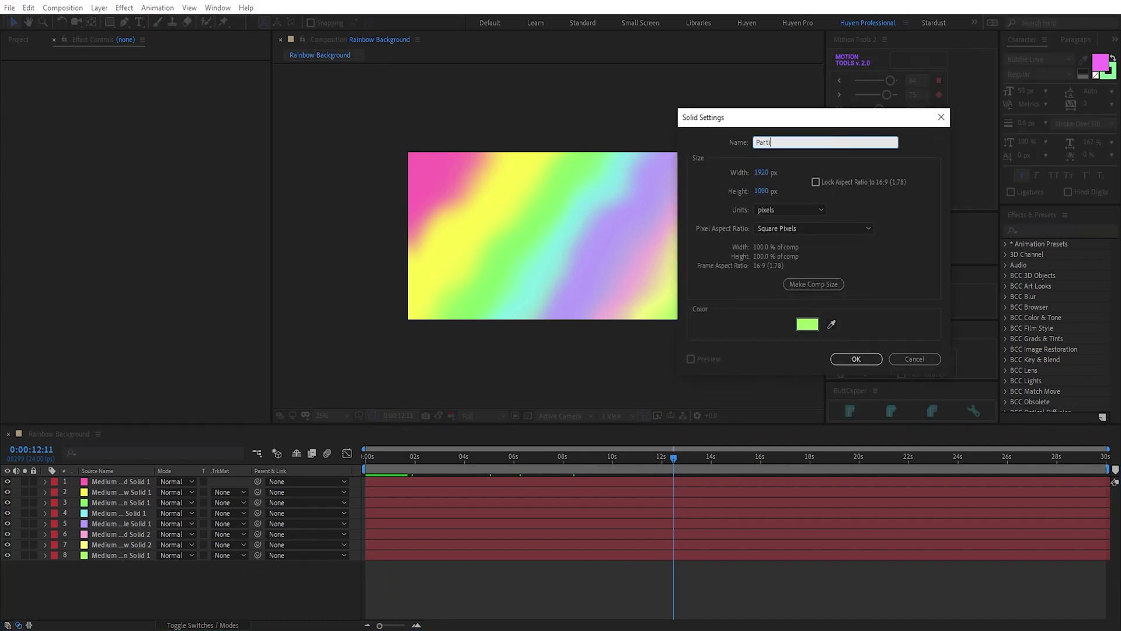
pyautogui.write('cles Start')
pyautogui.click(806, 324)
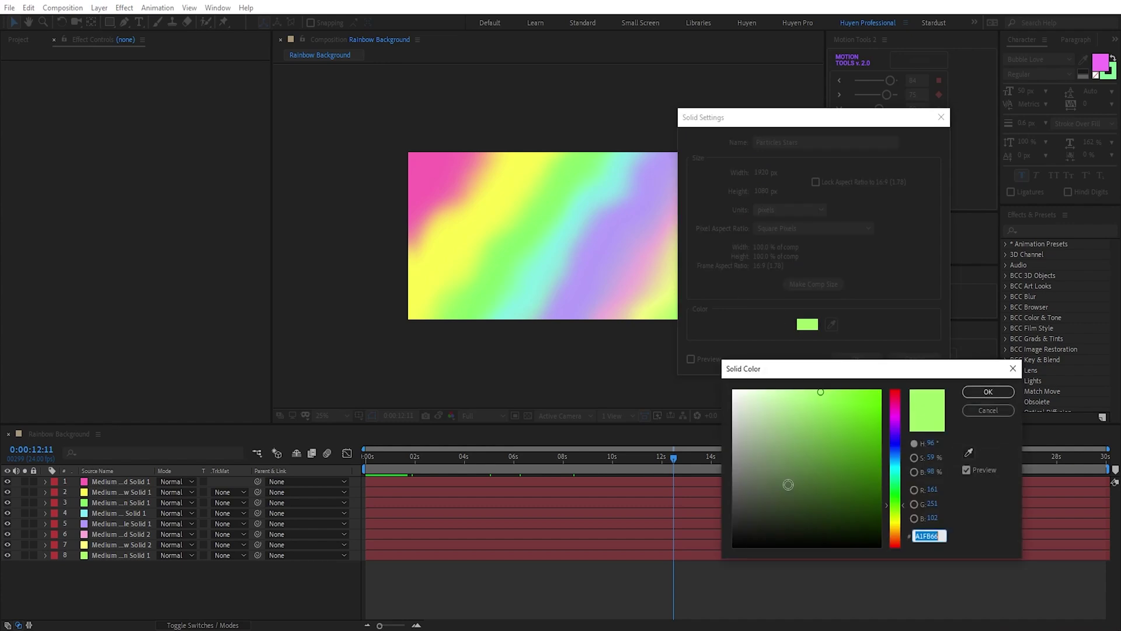
pyautogui.write('000000')
pyautogui.click(991, 390)
pyautogui.click(856, 359)
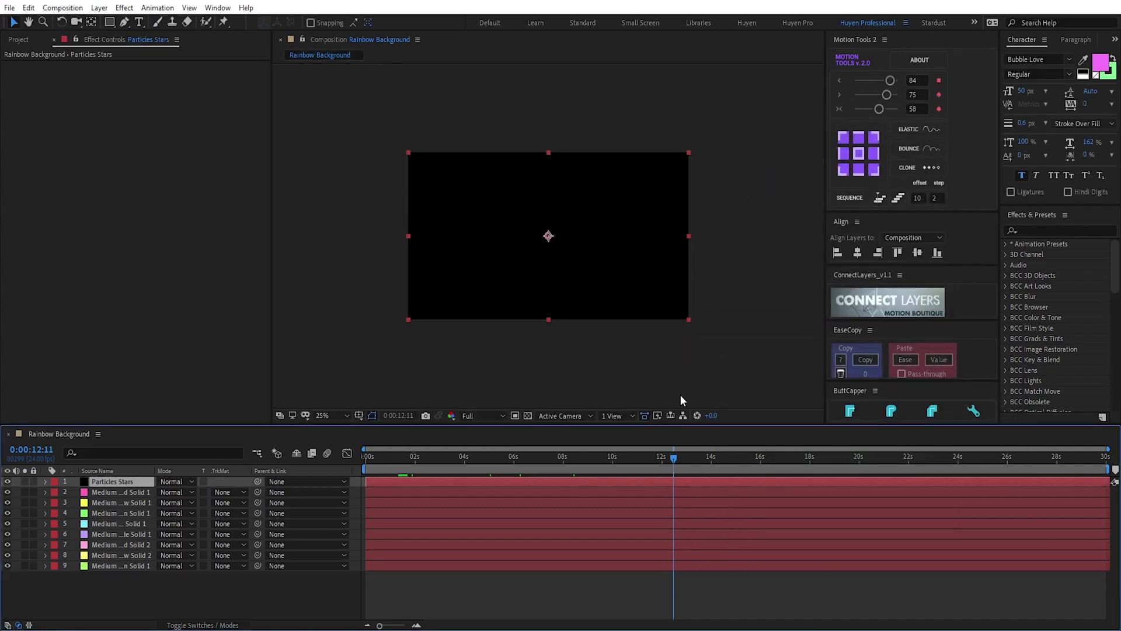
pyautogui.click(123, 7)
pyautogui.moveTo(144, 532)
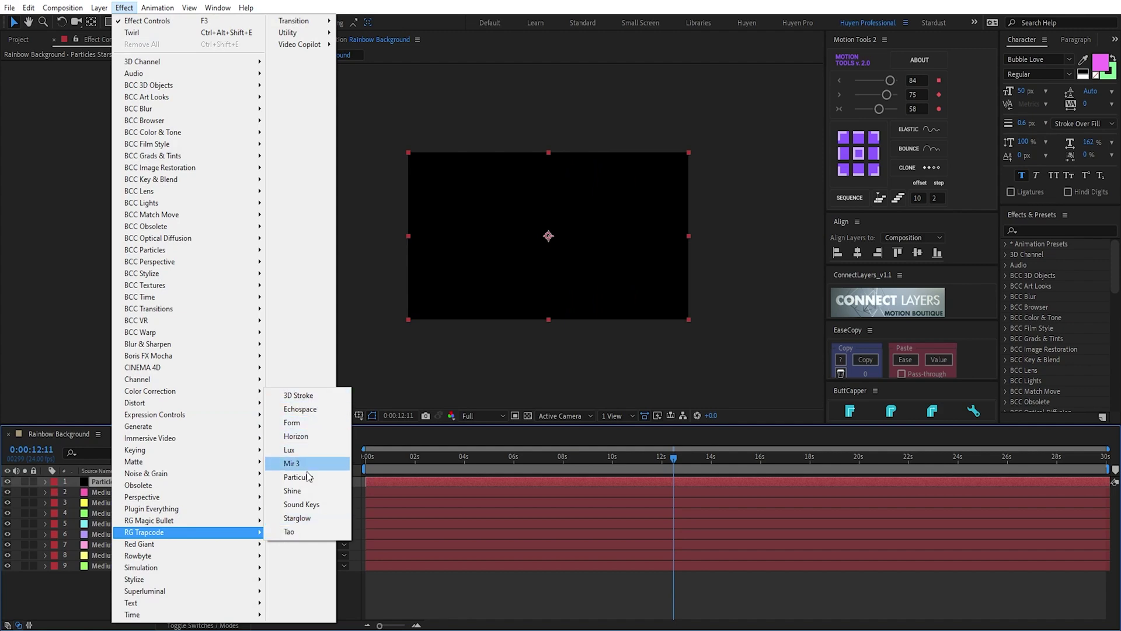
pyautogui.click(299, 476)
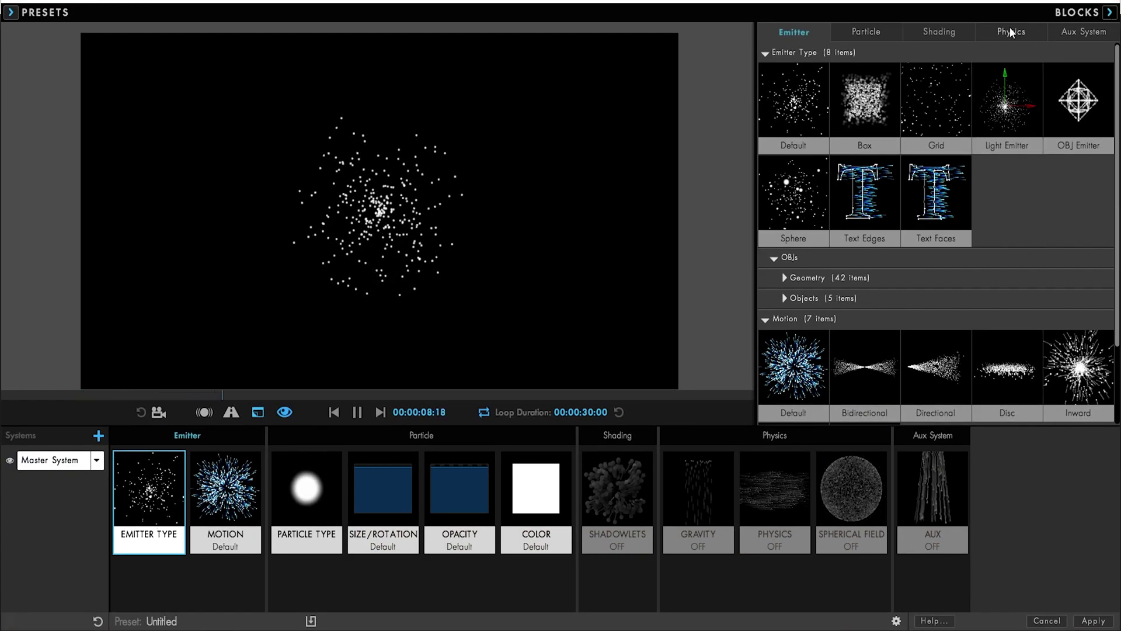
# Step: Set the Particular emitter type to Box
pyautogui.click(1109, 12)
pyautogui.click(1051, 103)
pyautogui.click(1039, 129)
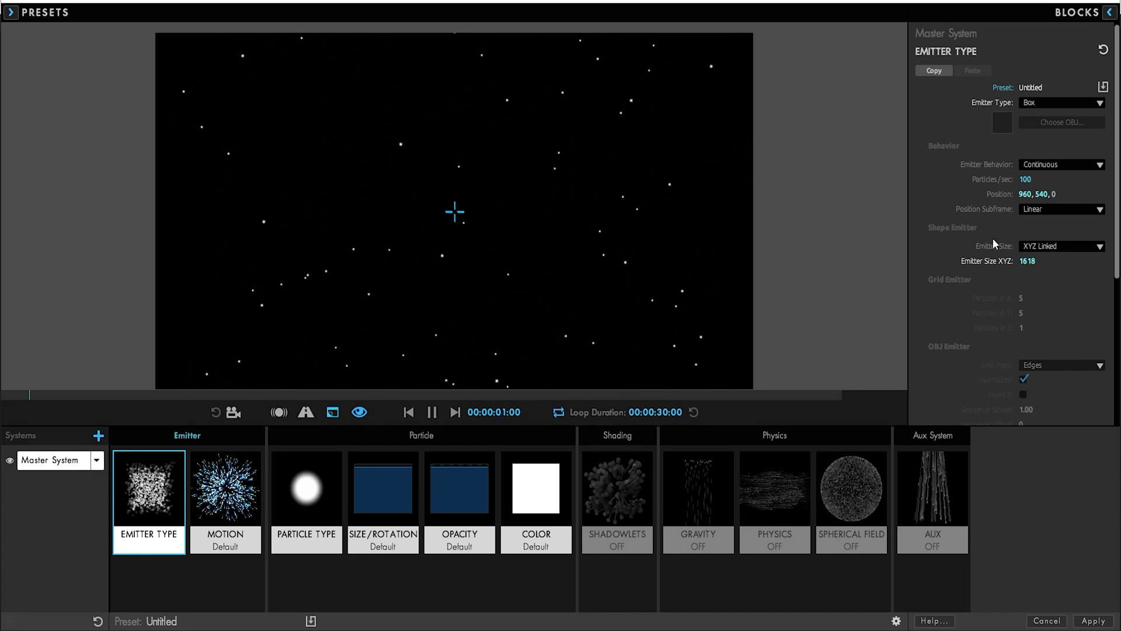
# Step: Set the particle motion direction to Directional with velocity 10
pyautogui.click(194, 494)
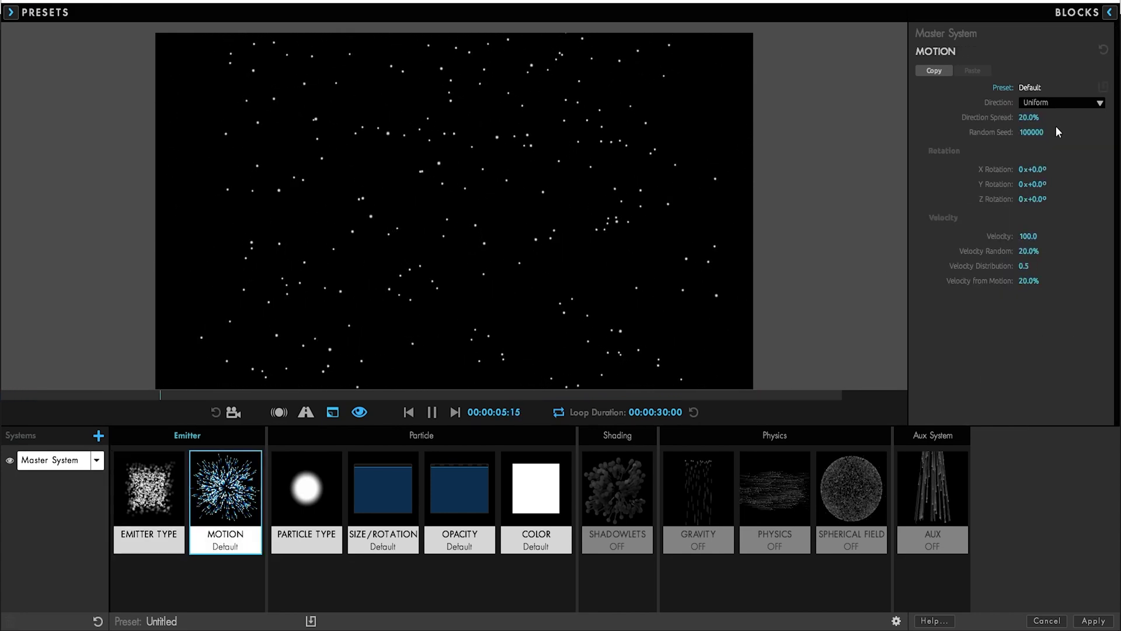
pyautogui.click(1058, 103)
pyautogui.click(1061, 130)
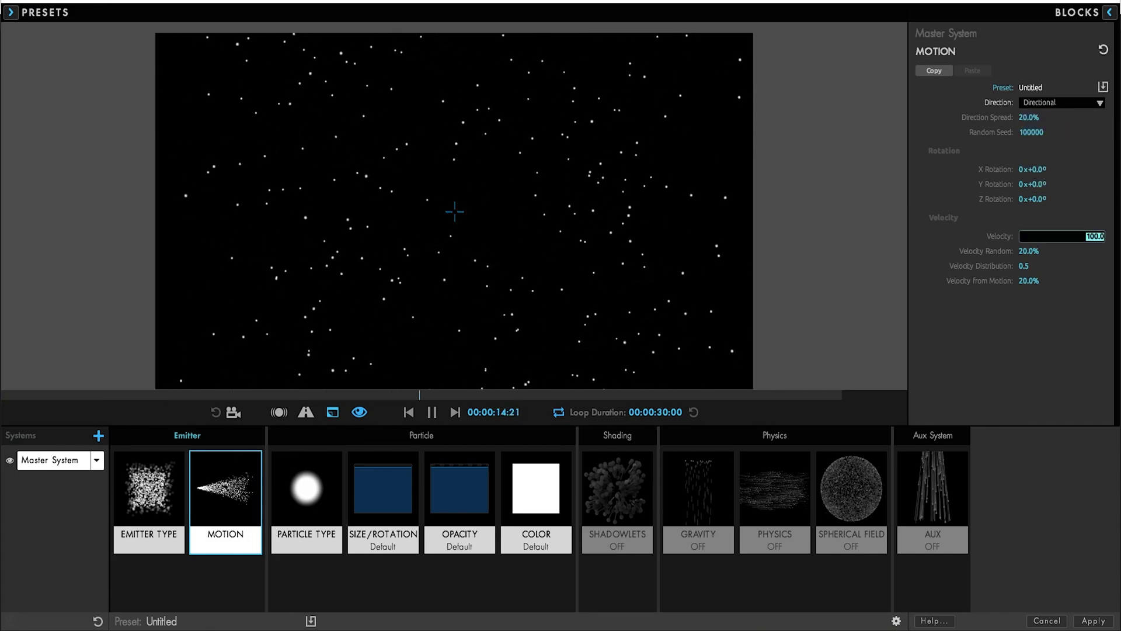
pyautogui.click(151, 505)
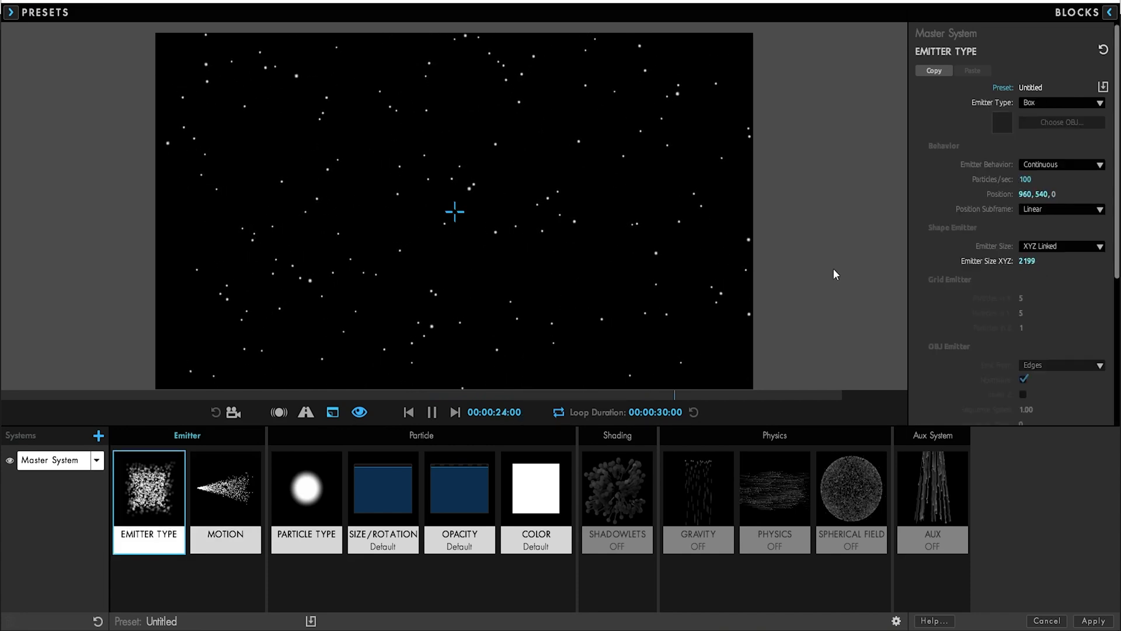
# Step: Make the particles Star (No DOF) shaped at size 20
pyautogui.click(308, 506)
pyautogui.click(1052, 103)
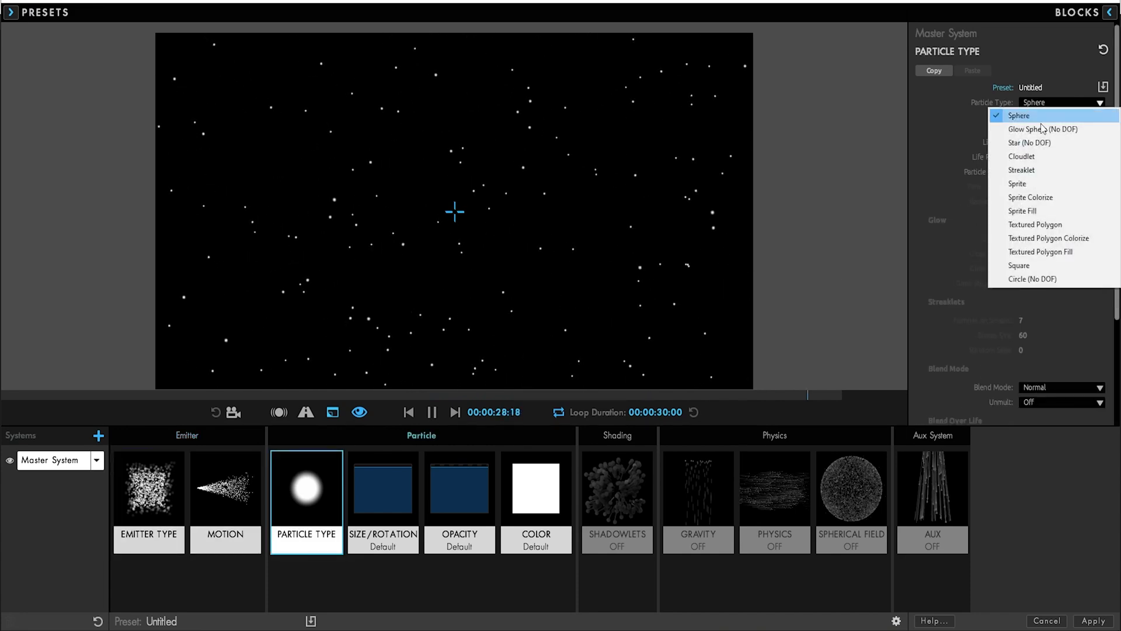
pyautogui.click(1047, 141)
pyautogui.click(379, 545)
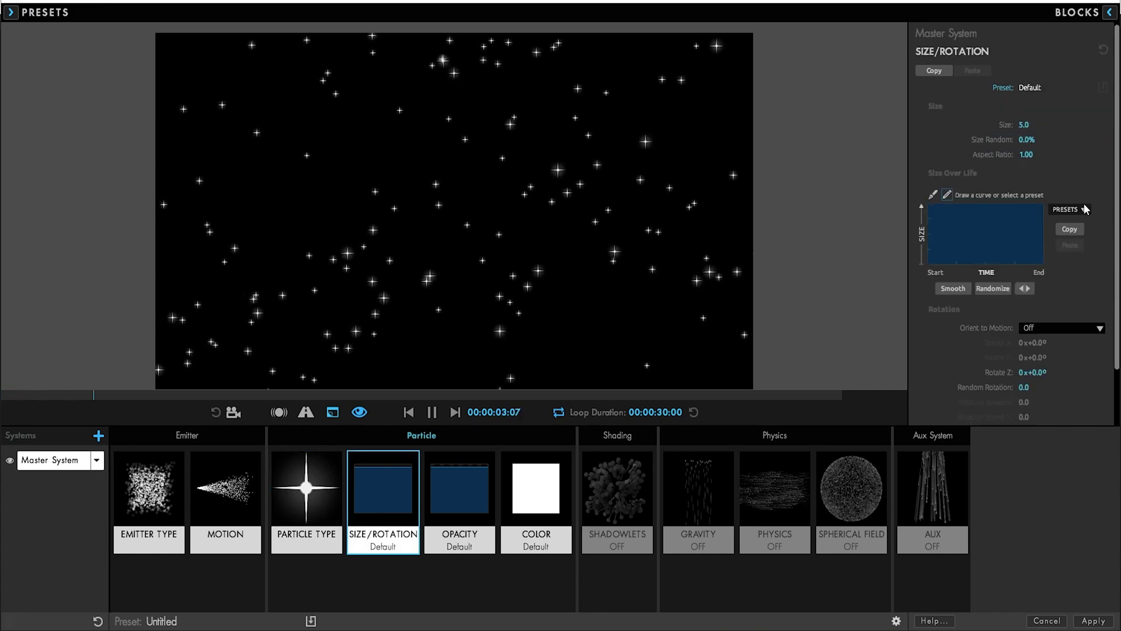
pyautogui.moveTo(1026, 124); pyautogui.dragTo(1061, 124)
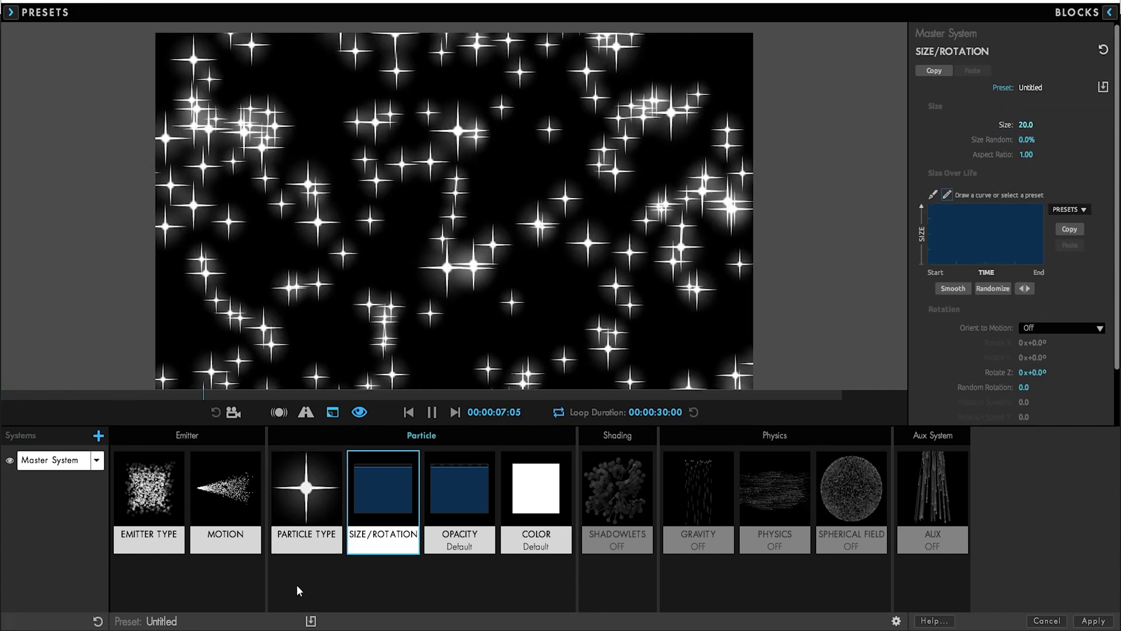
# Step: Reduce the emission rate to 30 particles per second
pyautogui.click(149, 495)
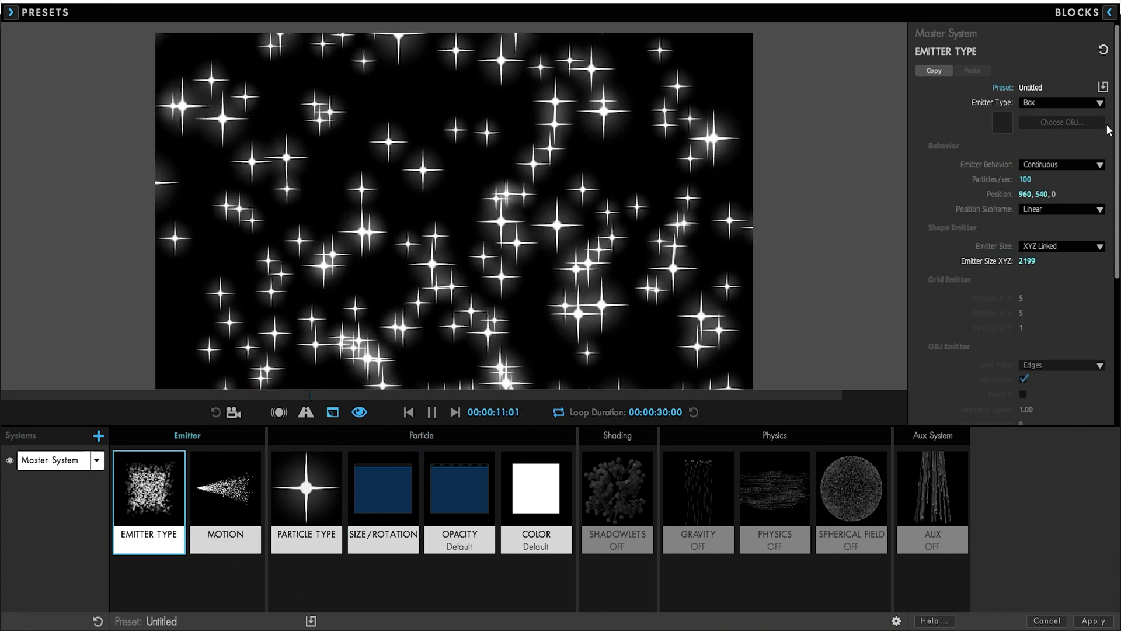
pyautogui.click(1026, 178)
pyautogui.write('30')
pyautogui.press('Return')
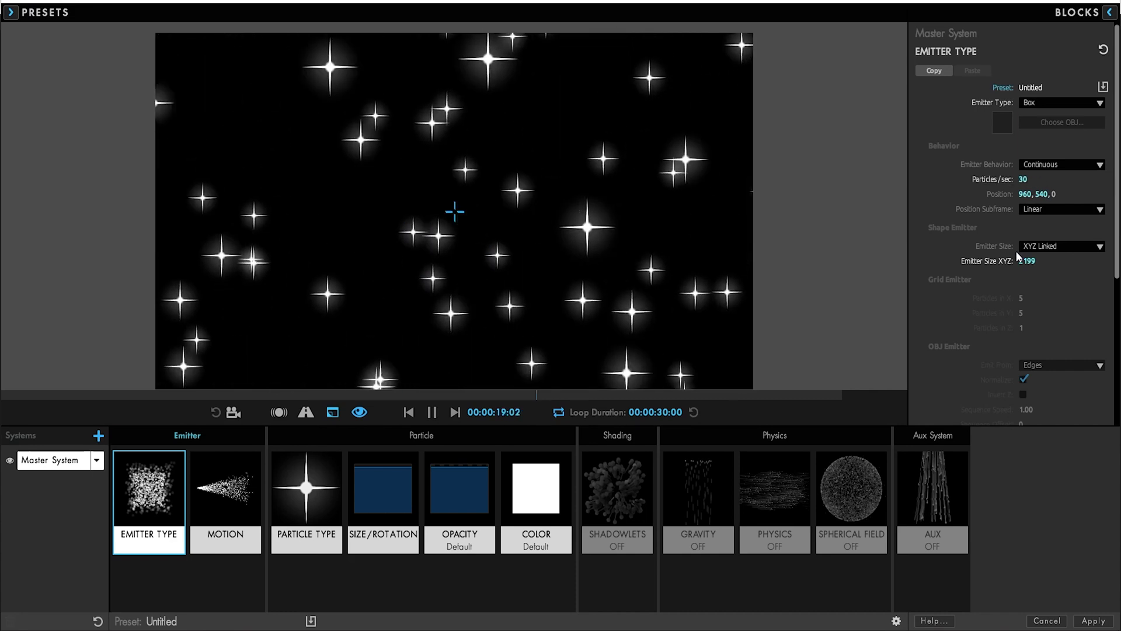
# Step: Apply an opacity-over-life preset and flatten the curve to full opacity
pyautogui.click(467, 478)
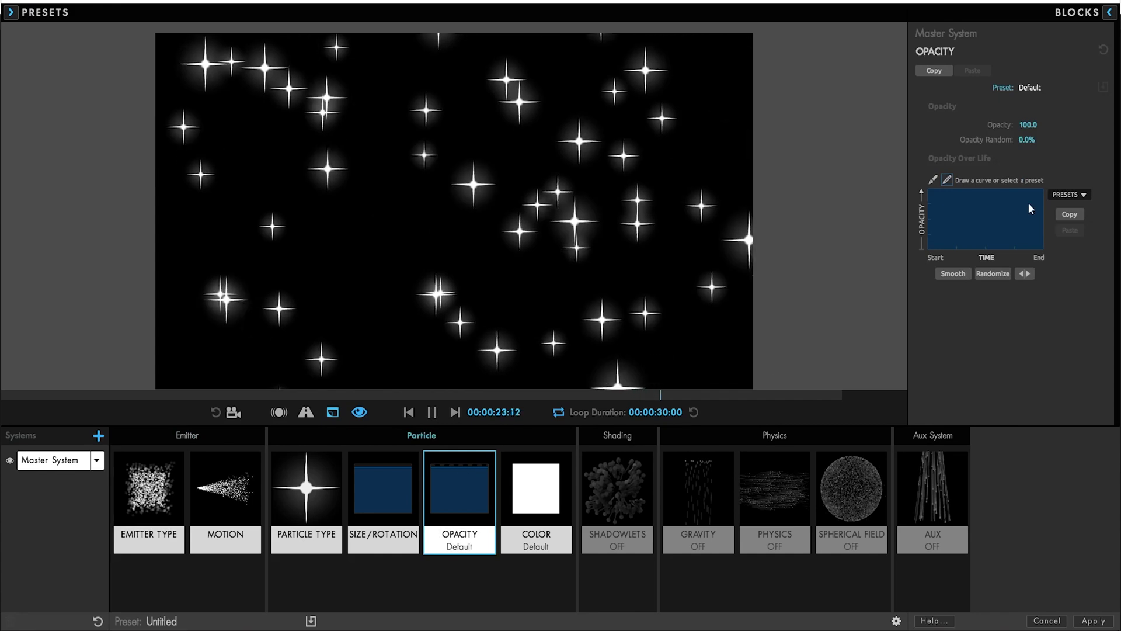
pyautogui.click(1069, 194)
pyautogui.click(1073, 268)
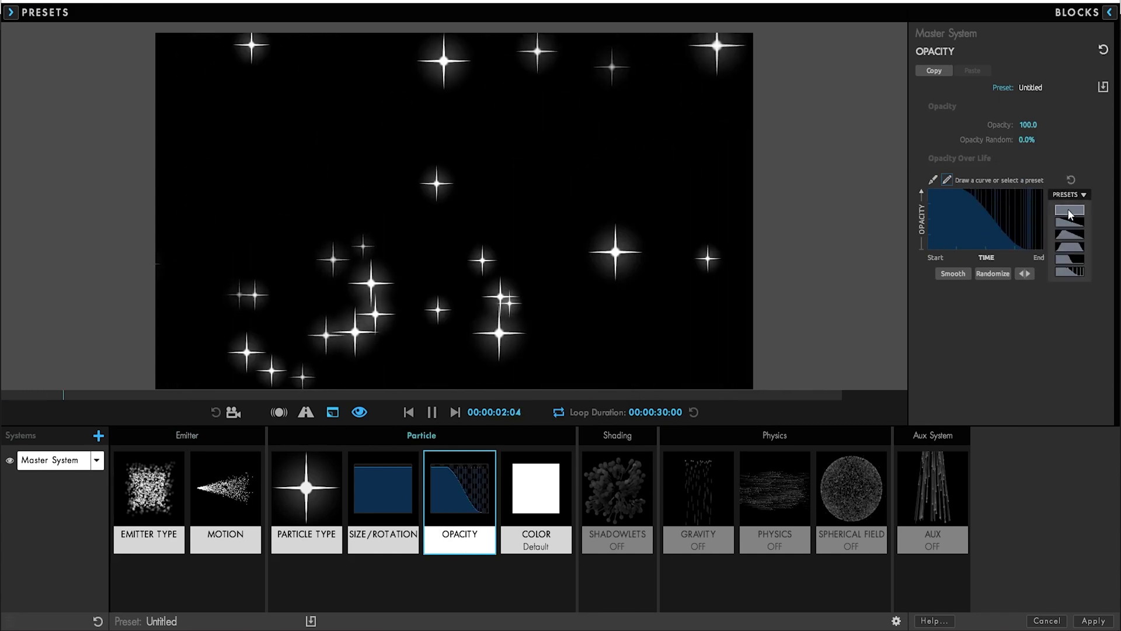
pyautogui.moveTo(1041, 191); pyautogui.dragTo(946, 251)
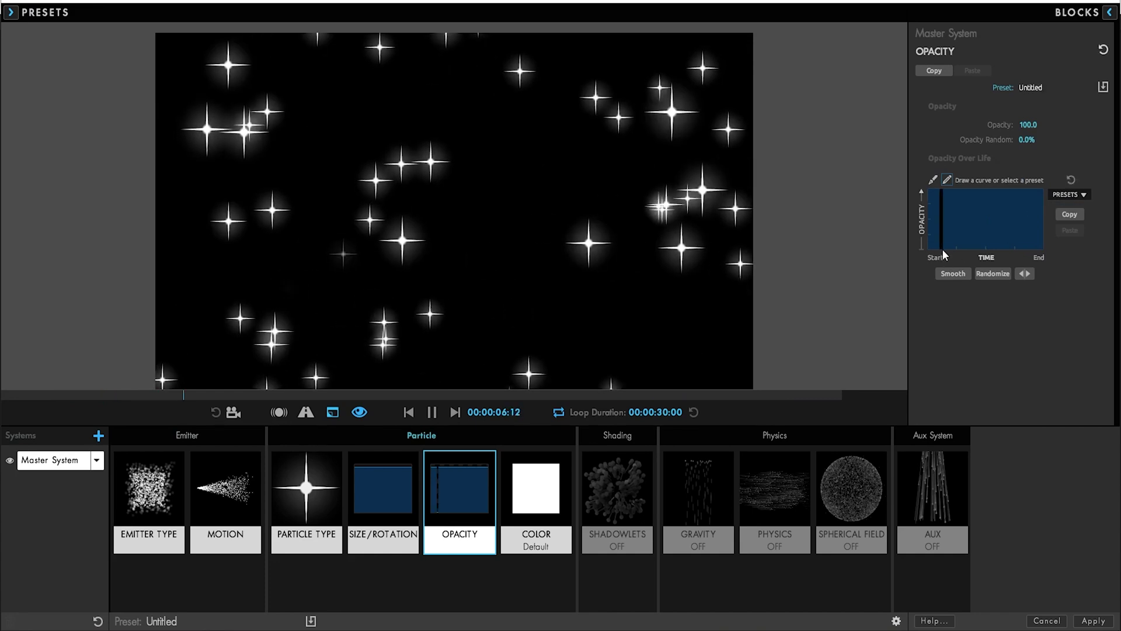
# Step: Draw many zero-opacity gaps across the Opacity Over Life curve so the stars twinkle
pyautogui.click(954, 249)
pyautogui.click(962, 248)
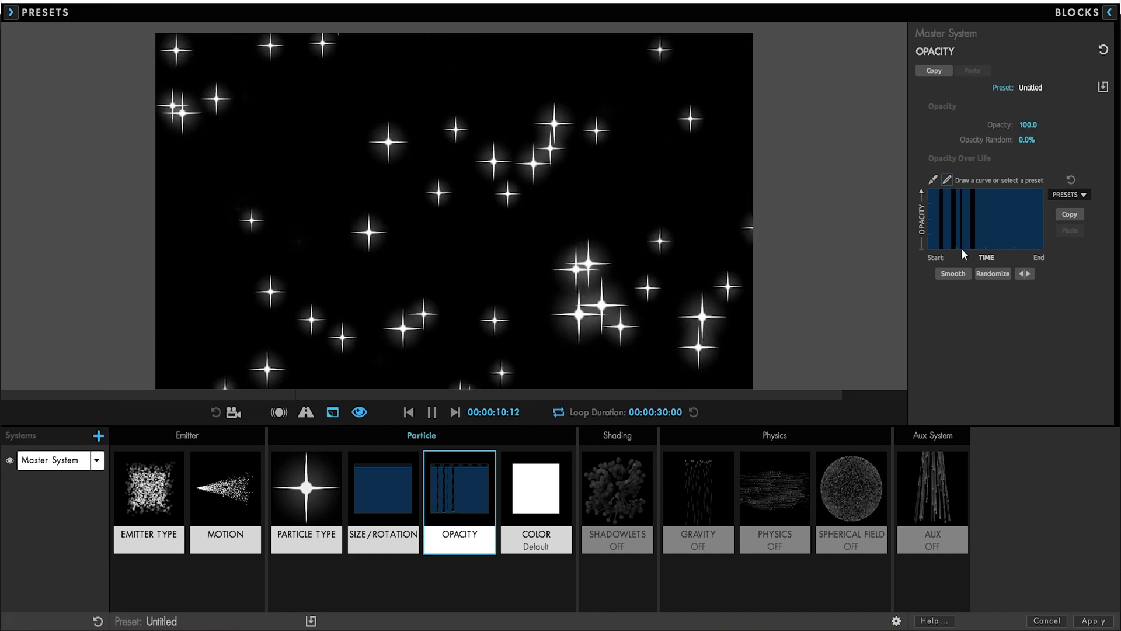
pyautogui.click(988, 247)
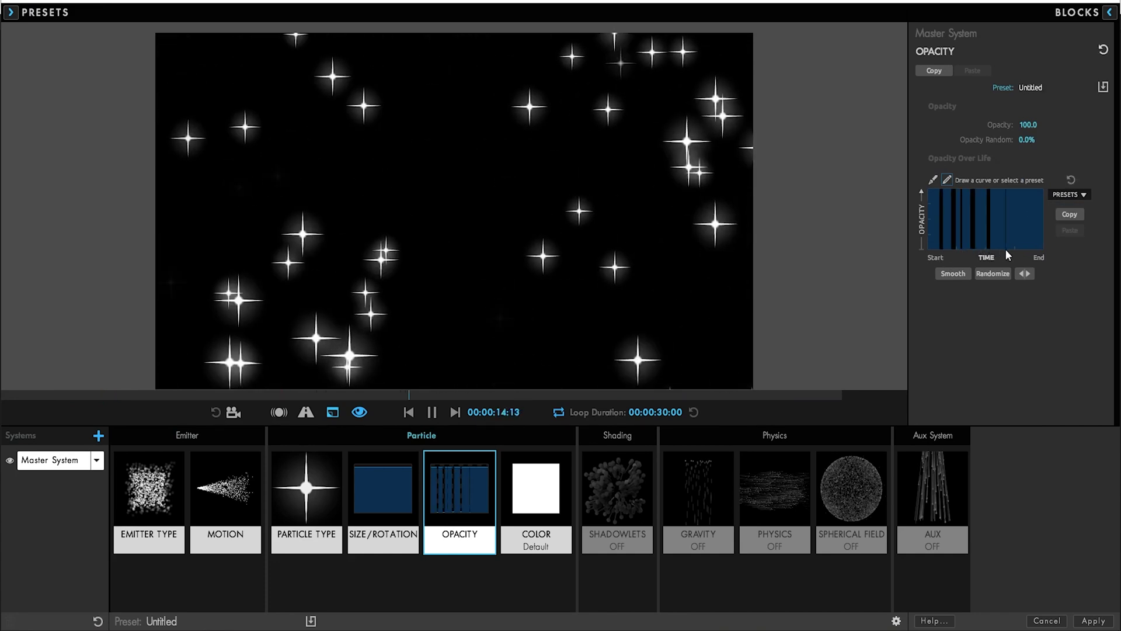
pyautogui.click(1006, 249)
pyautogui.click(999, 250)
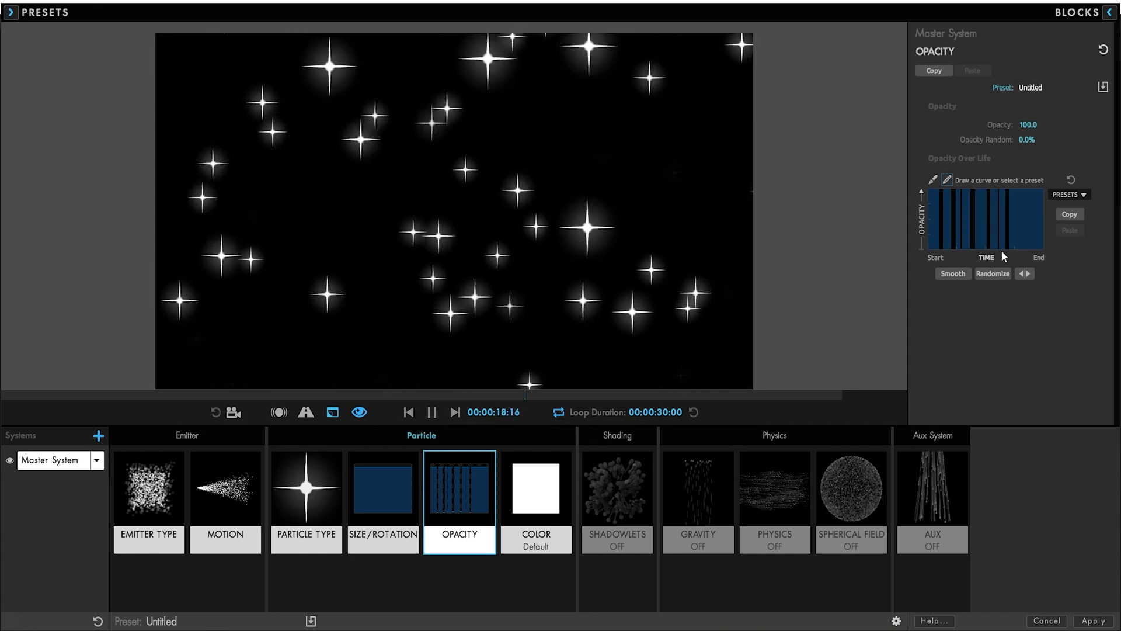
pyautogui.click(1023, 248)
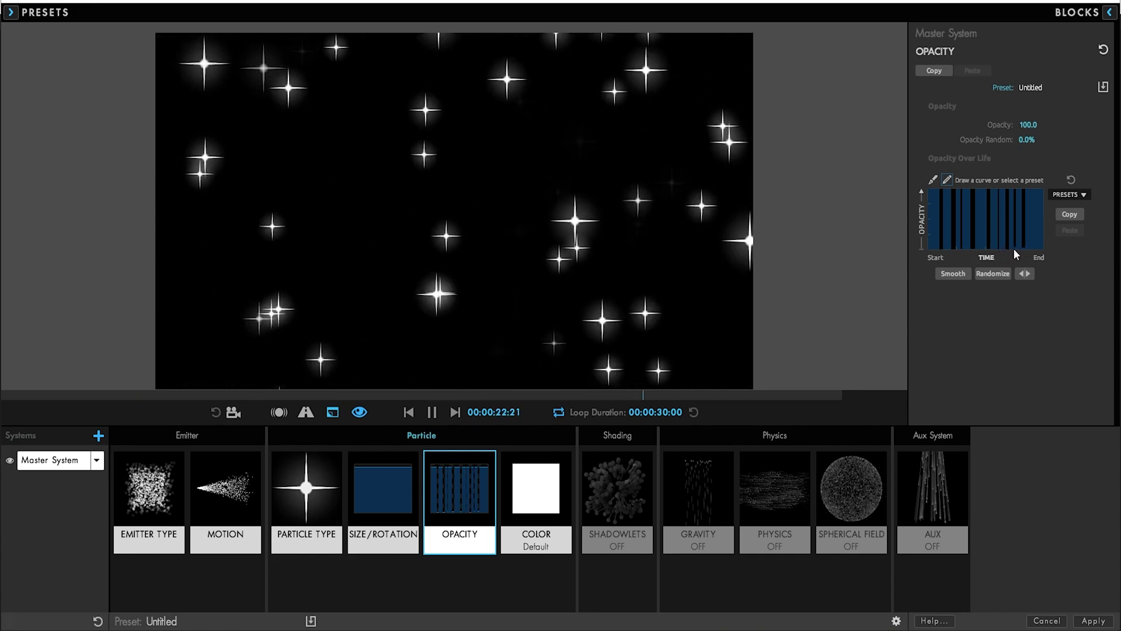
pyautogui.click(1040, 249)
pyautogui.click(1032, 249)
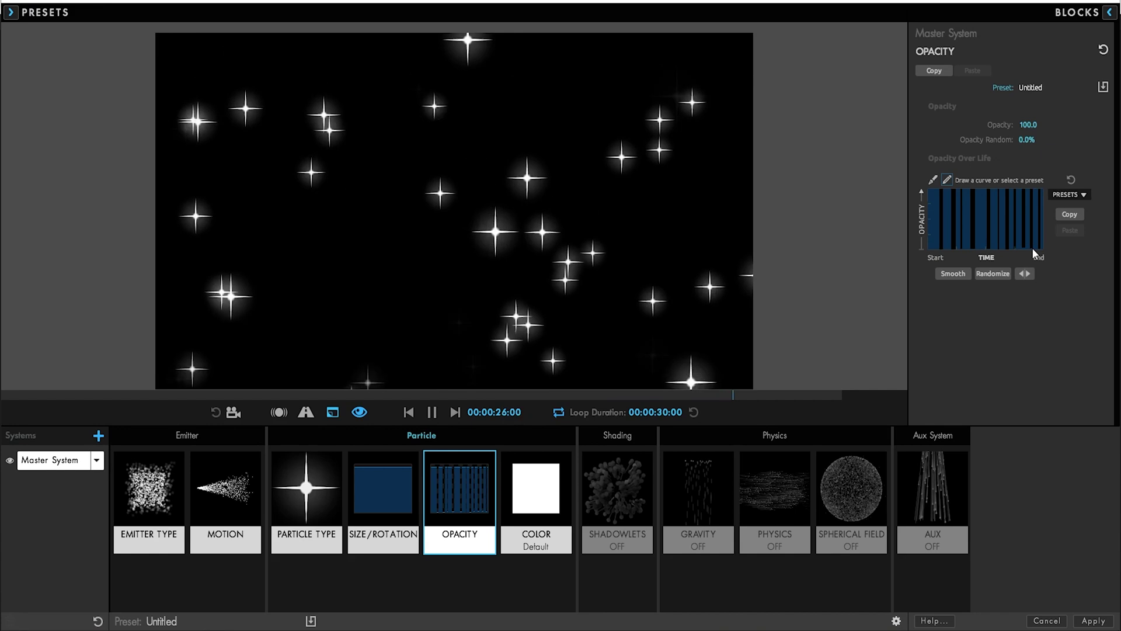
pyautogui.click(935, 248)
pyautogui.click(958, 248)
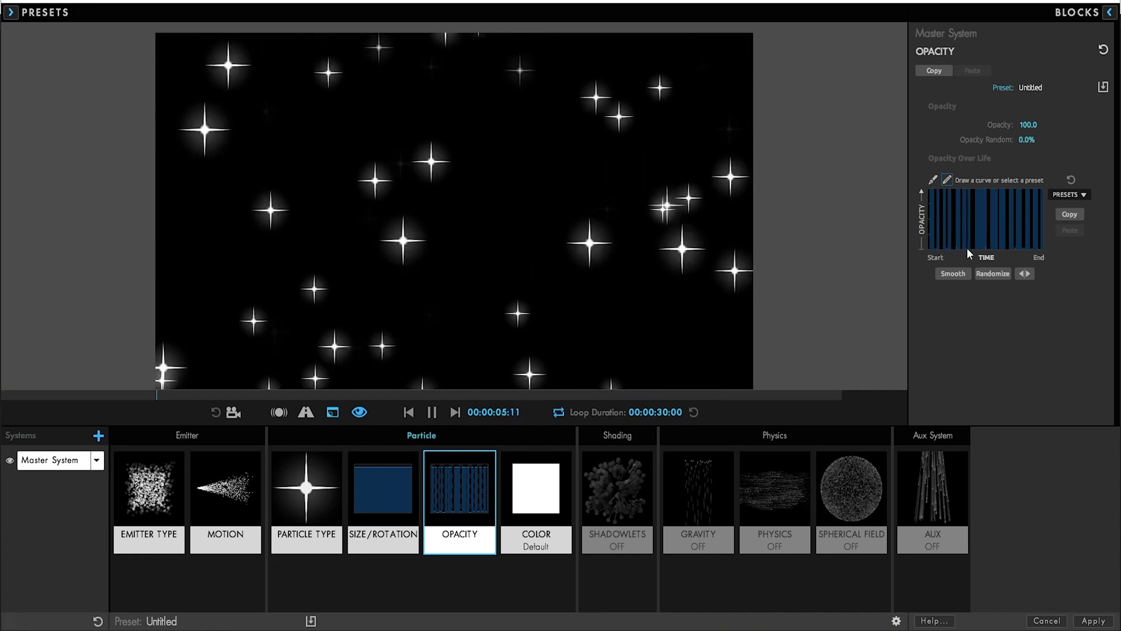
pyautogui.click(981, 249)
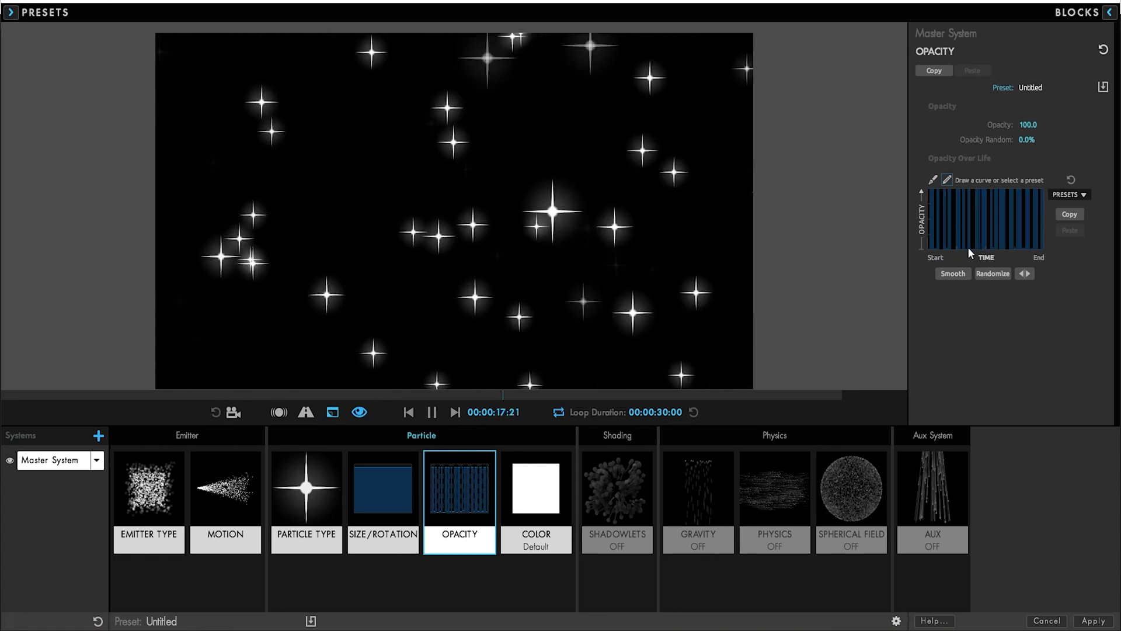
pyautogui.click(981, 188)
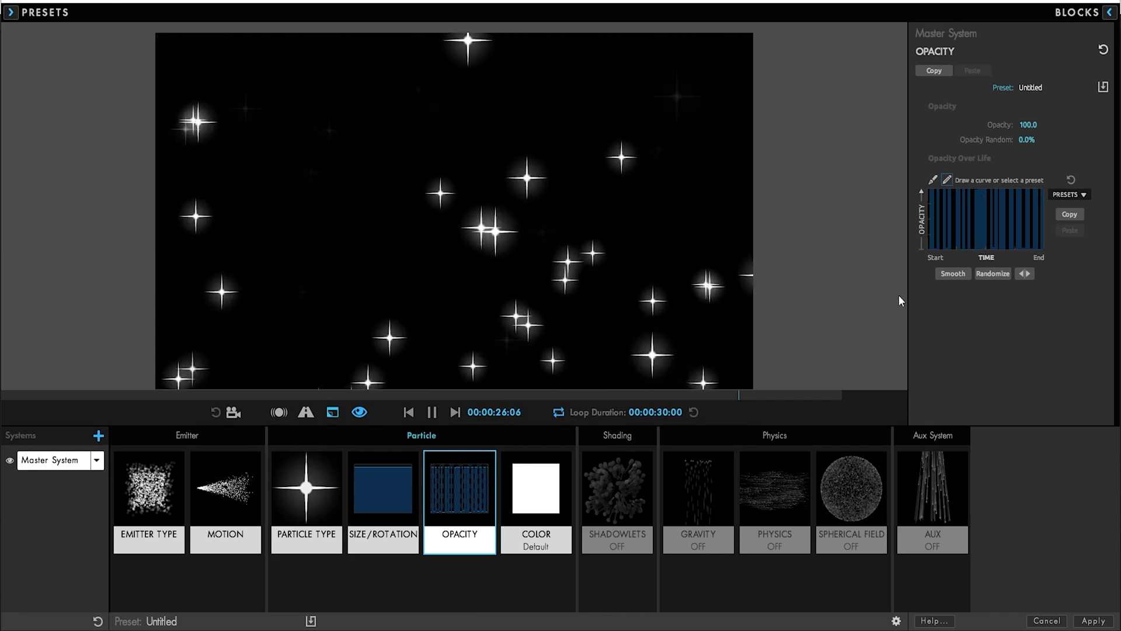
# Step: Apply the falling Size Over Life preset, then preview the shrinking stars over the rainbow
pyautogui.click(385, 477)
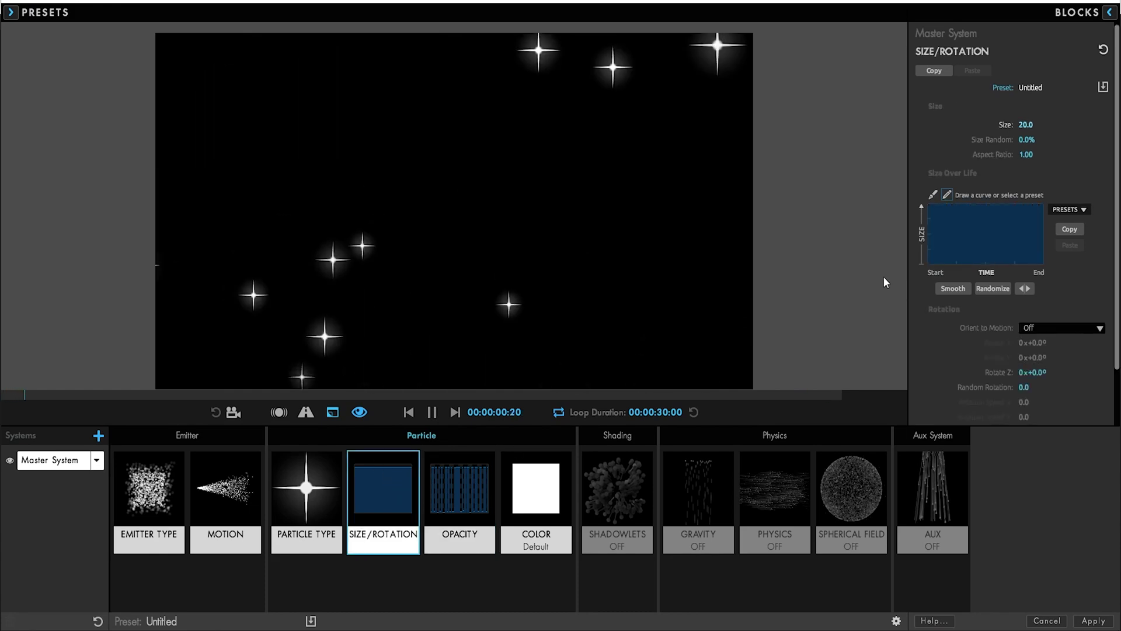
pyautogui.click(1070, 209)
pyautogui.click(1069, 287)
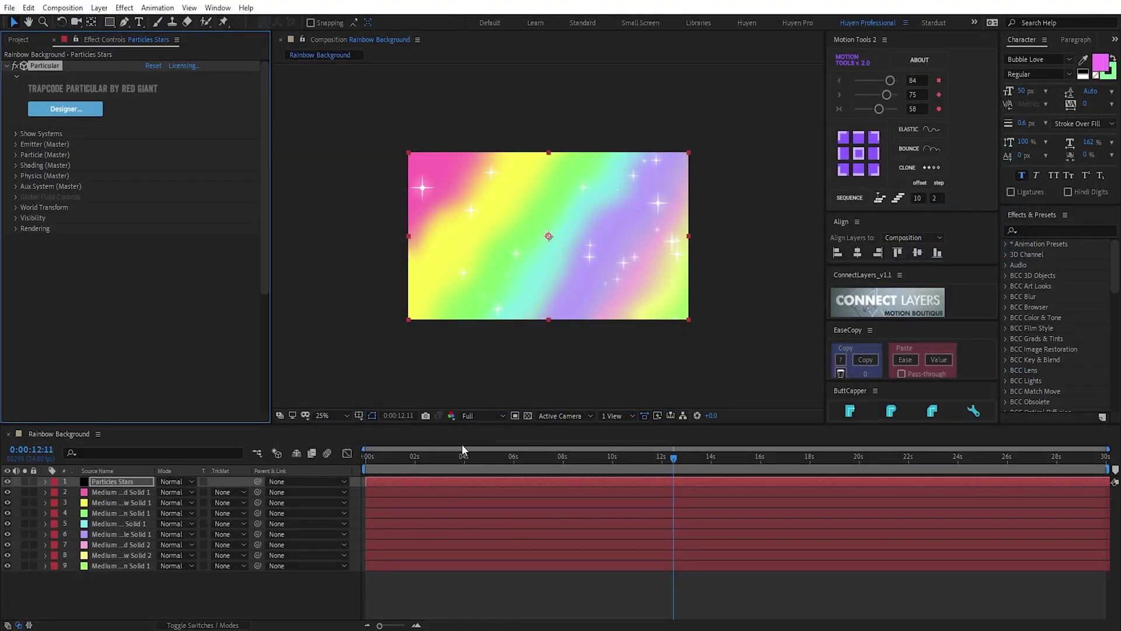
pyautogui.moveTo(391, 457); pyautogui.dragTo(530, 457)
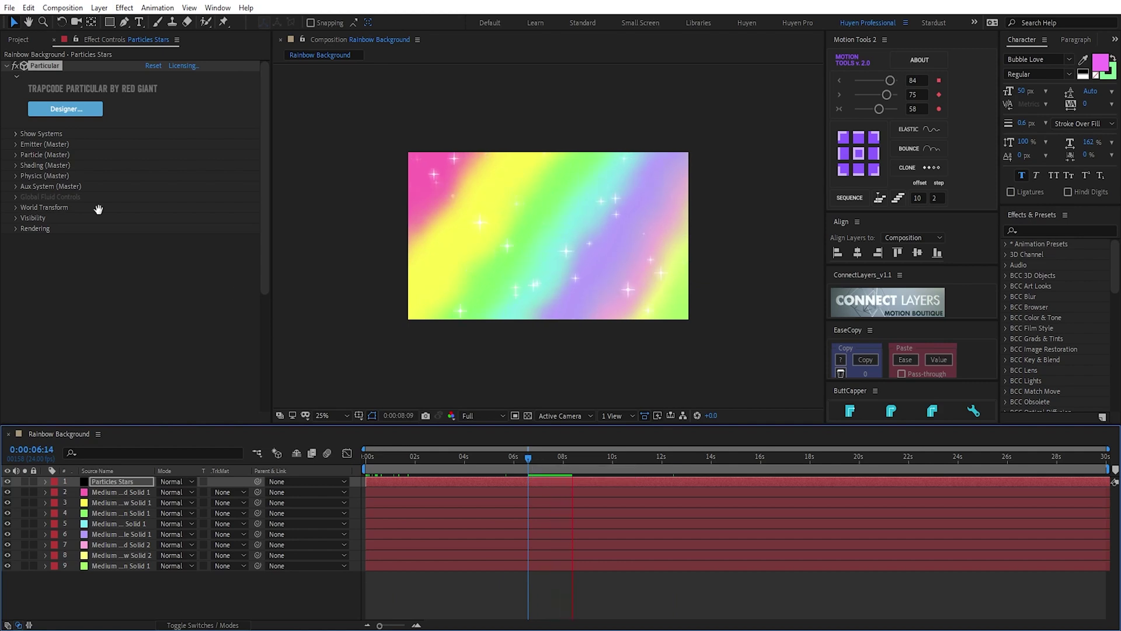
# Step: Enlarge the stars and set Size Random to 67%
pyautogui.click(45, 106)
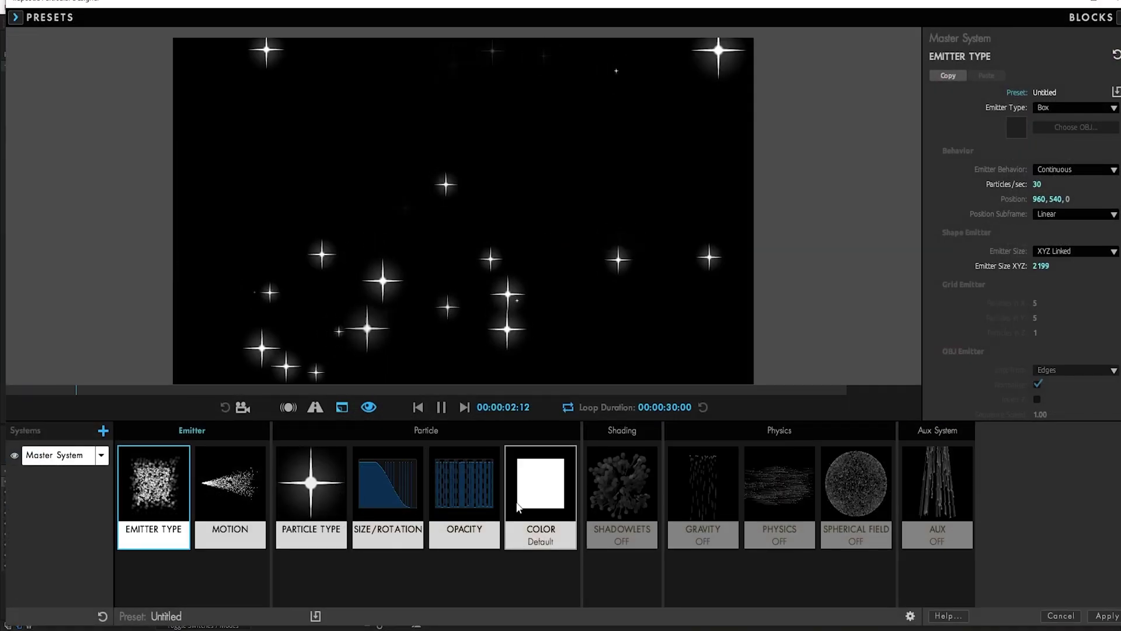
pyautogui.click(403, 490)
pyautogui.moveTo(1041, 128)
pyautogui.mouseDown()
pyautogui.moveTo(1078, 144)
pyautogui.moveTo(1057, 143)
pyautogui.mouseUp()
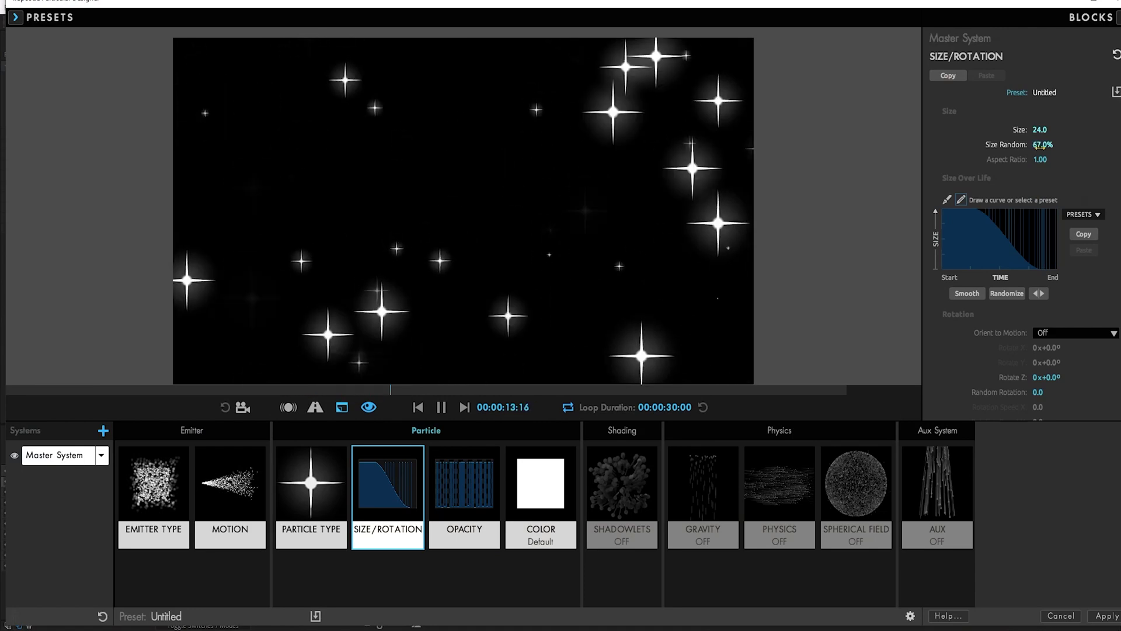
# Step: Duplicate the system as System 2, with Rotate Z 60° and size 15
pyautogui.click(102, 455)
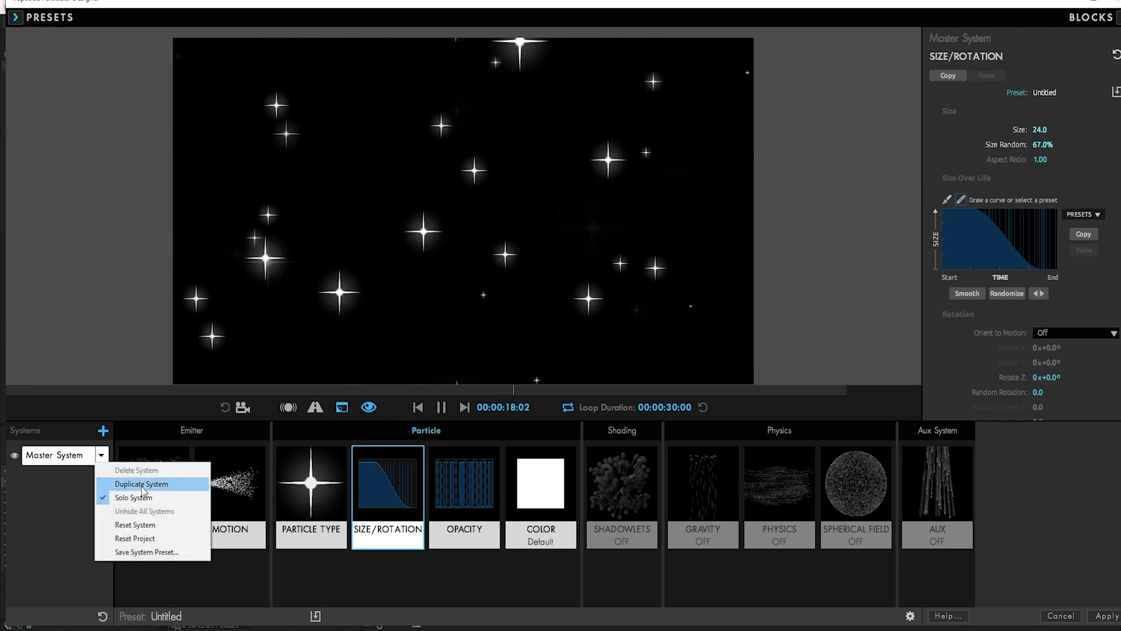
pyautogui.click(131, 483)
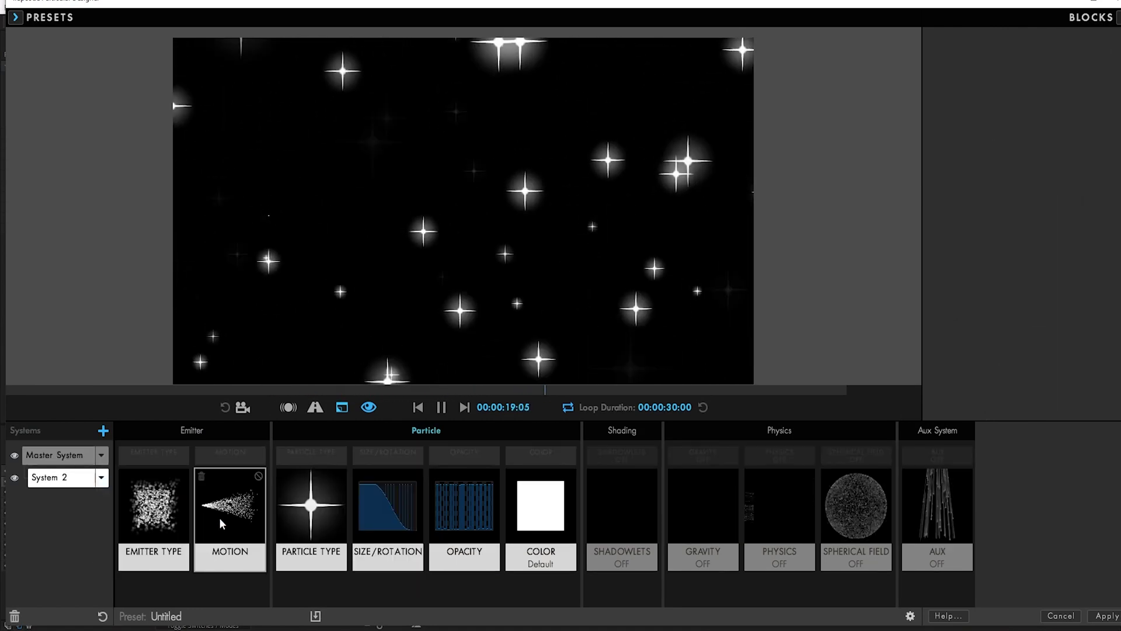
pyautogui.click(386, 525)
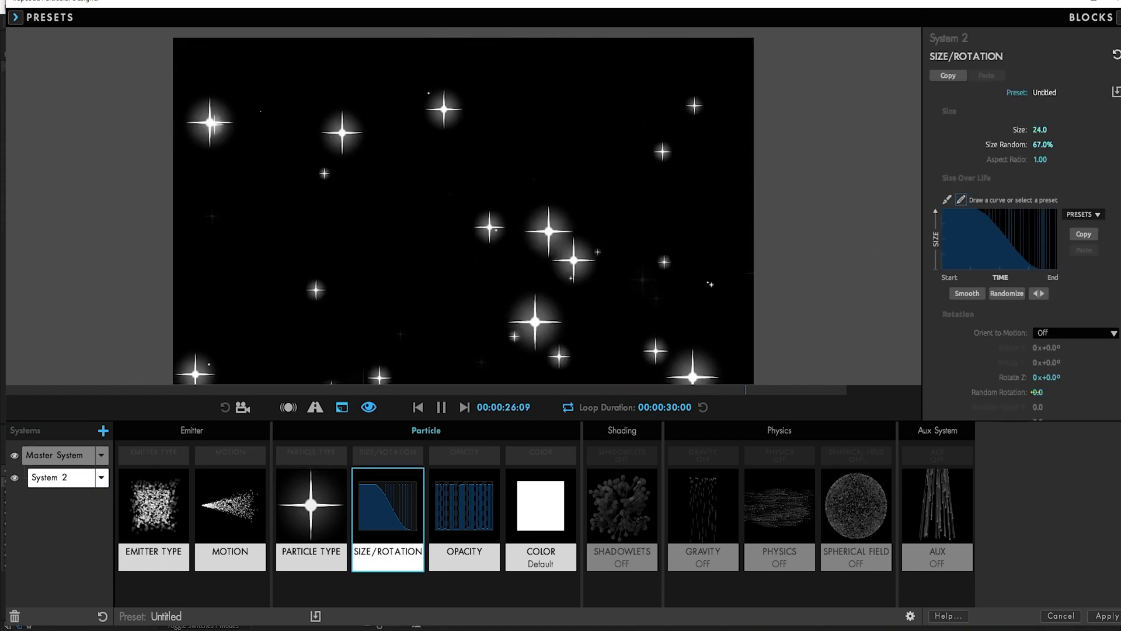
pyautogui.click(1060, 377)
pyautogui.write('60')
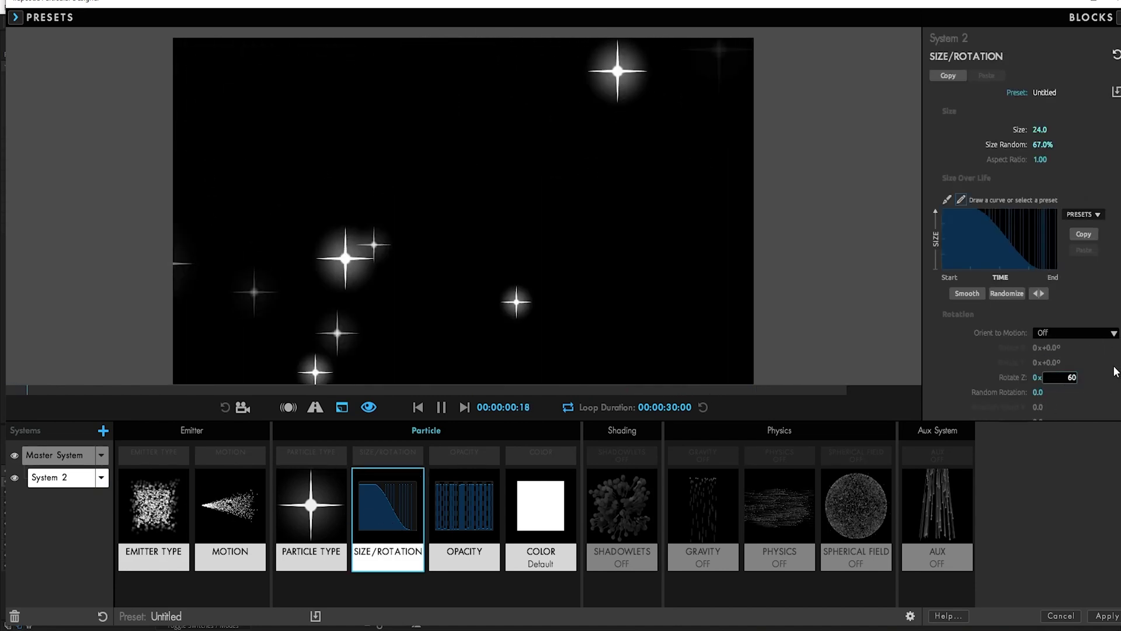
pyautogui.press('Return')
pyautogui.click(1041, 129)
pyautogui.write('15')
pyautogui.press('Return')
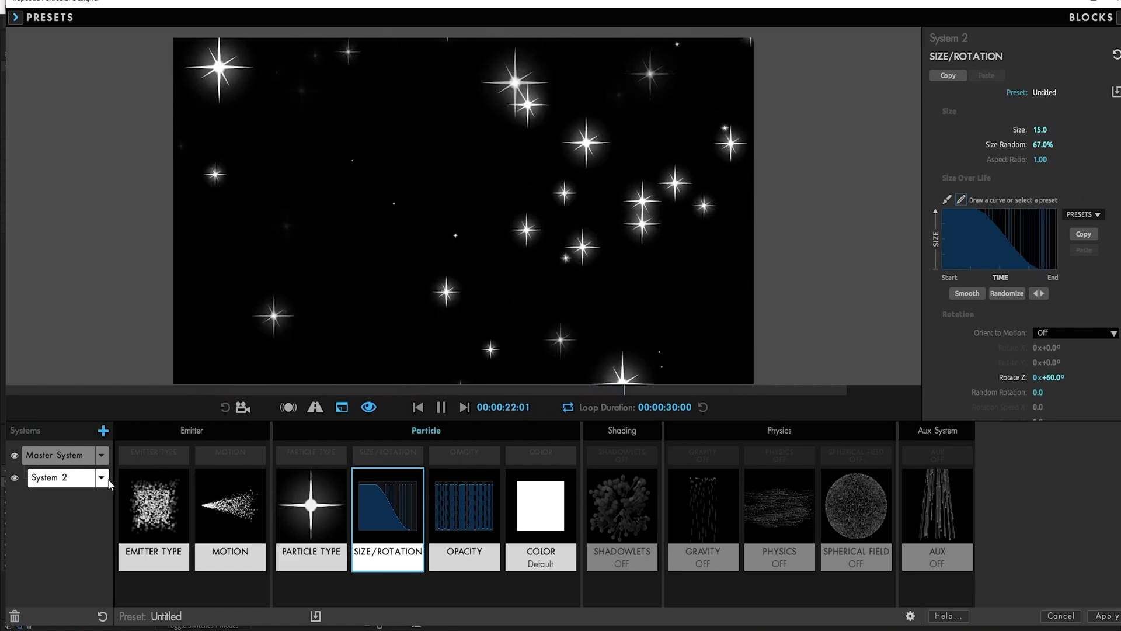
# Step: Remove System 2's opacity block and give the Master System a fading opacity preset
pyautogui.click(437, 477)
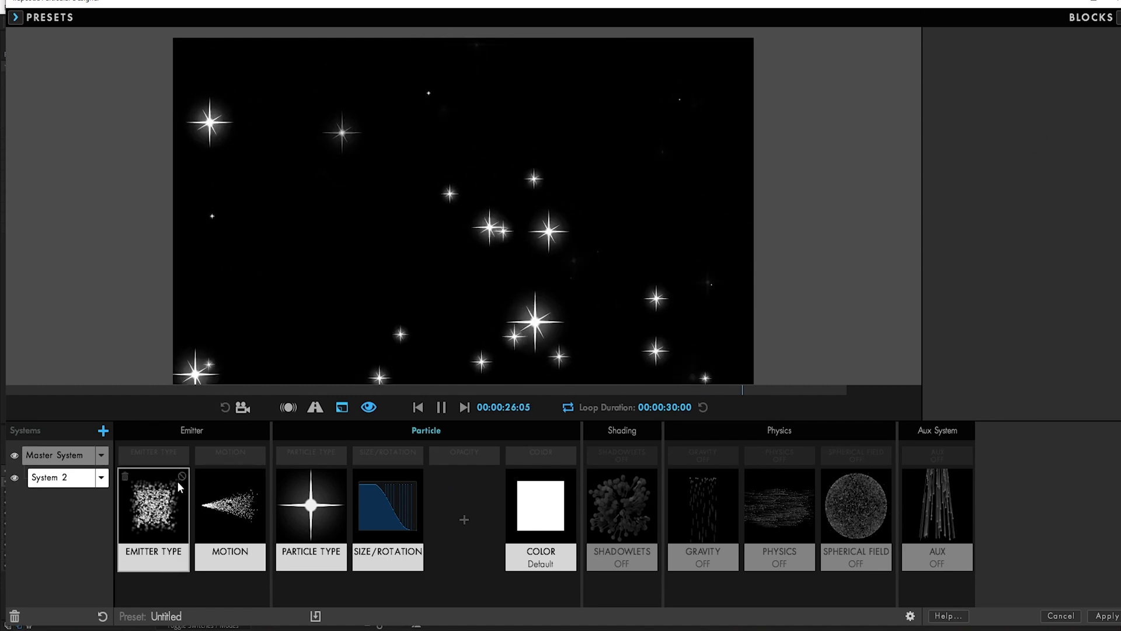
pyautogui.click(464, 498)
pyautogui.click(1084, 199)
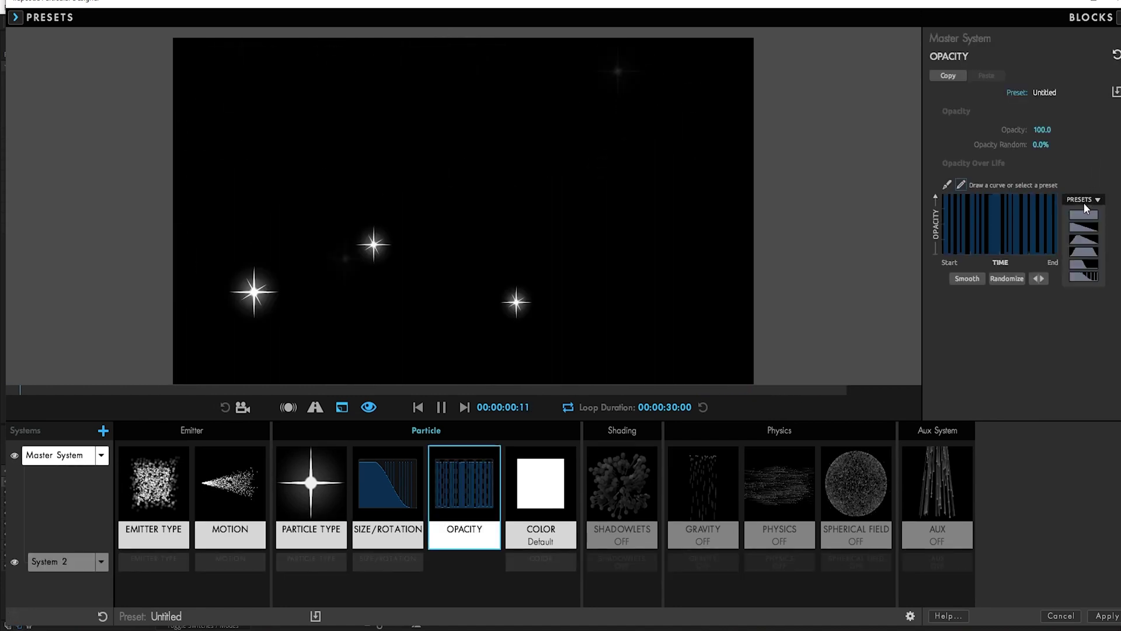
pyautogui.click(1091, 264)
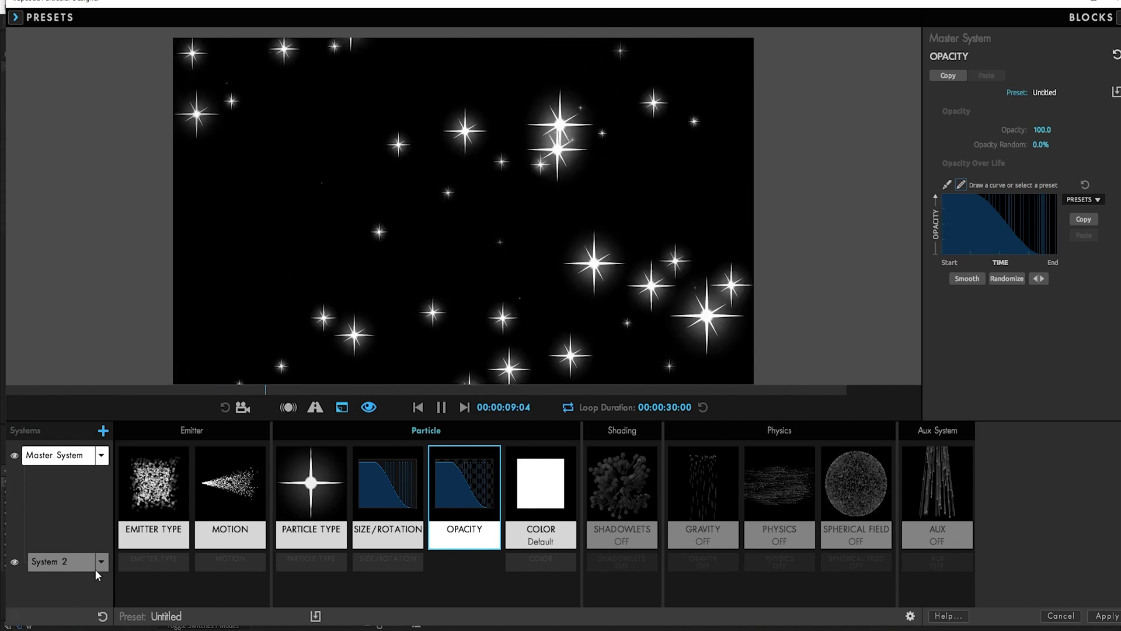
# Step: Duplicate System 2 into System 3 and rotate it to 120° on Z
pyautogui.click(101, 561)
pyautogui.click(127, 505)
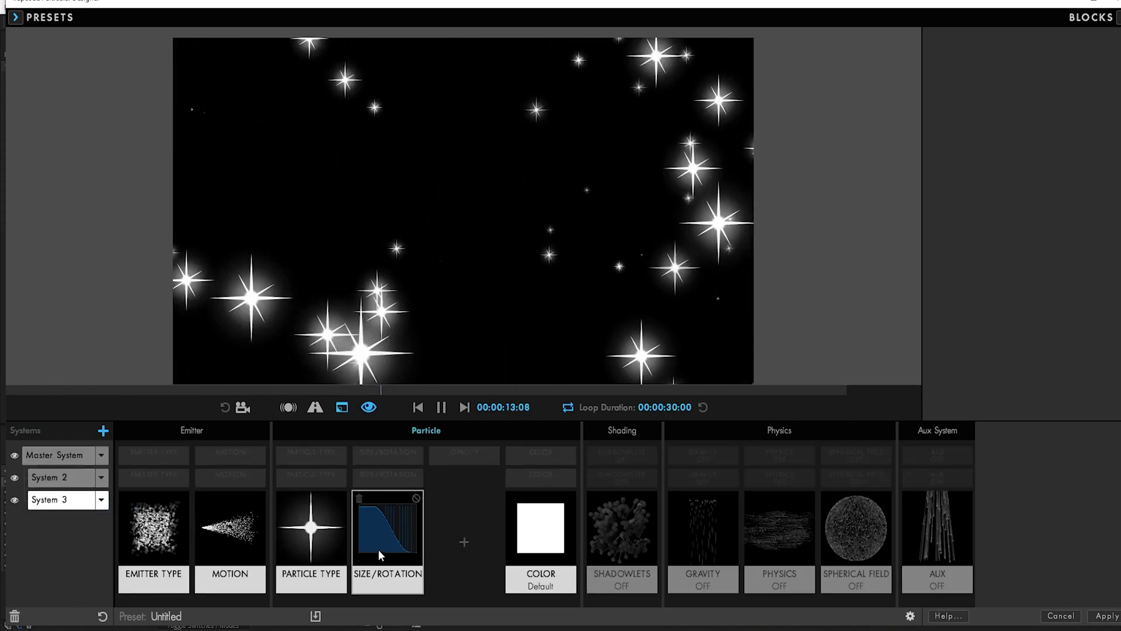
pyautogui.click(377, 552)
pyautogui.click(1056, 377)
pyautogui.write('90')
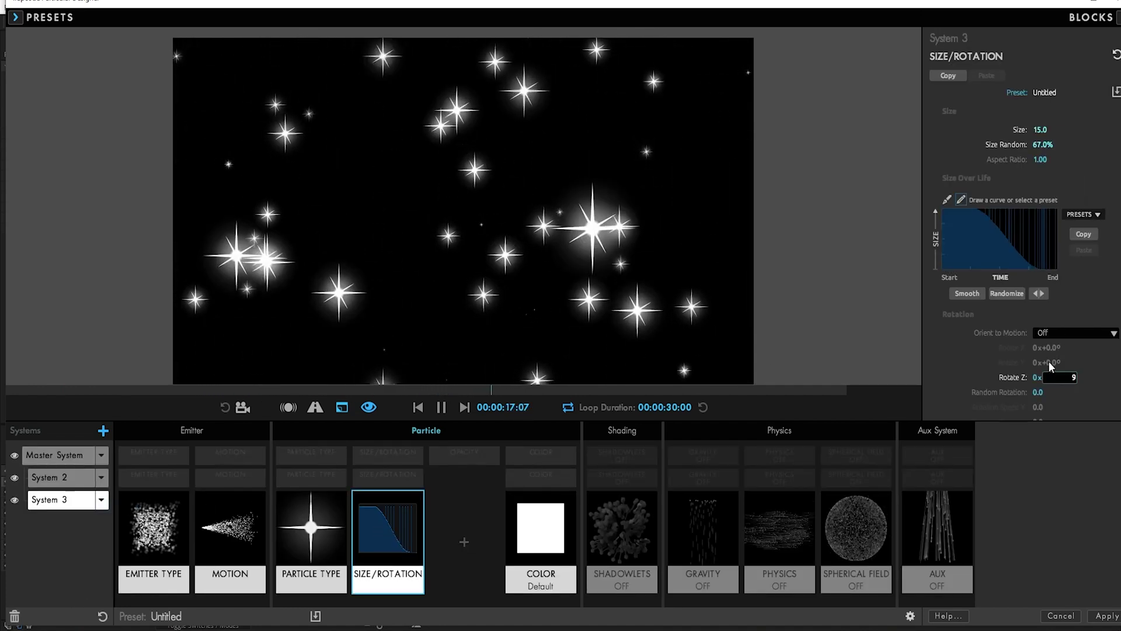
pyautogui.write('0 x +90.0°')
pyautogui.press('Return')
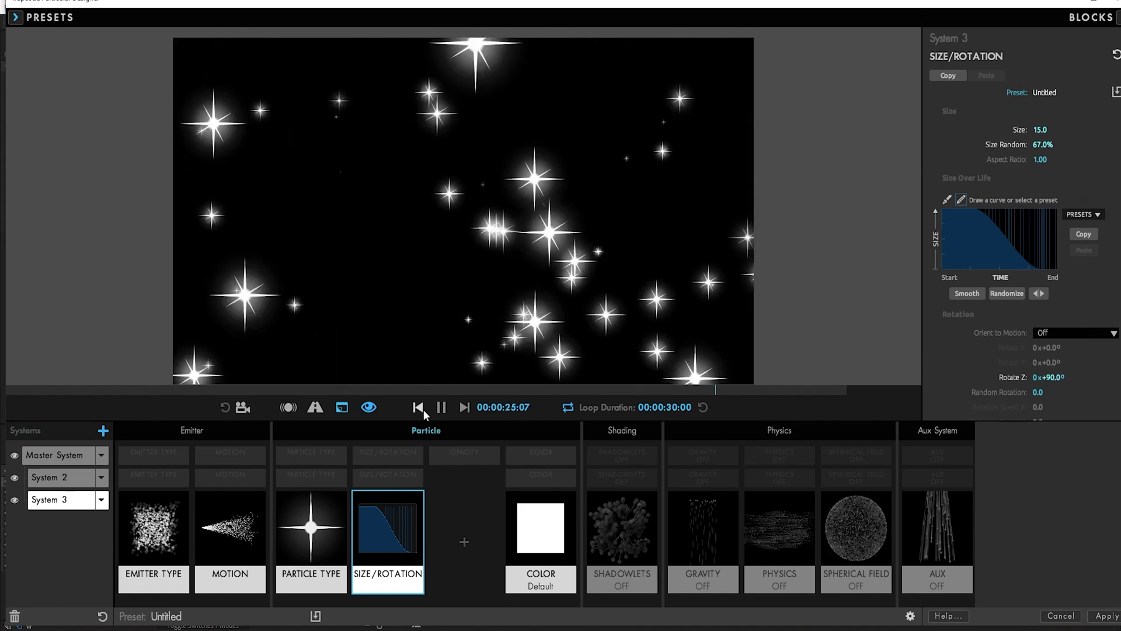
pyautogui.click(441, 408)
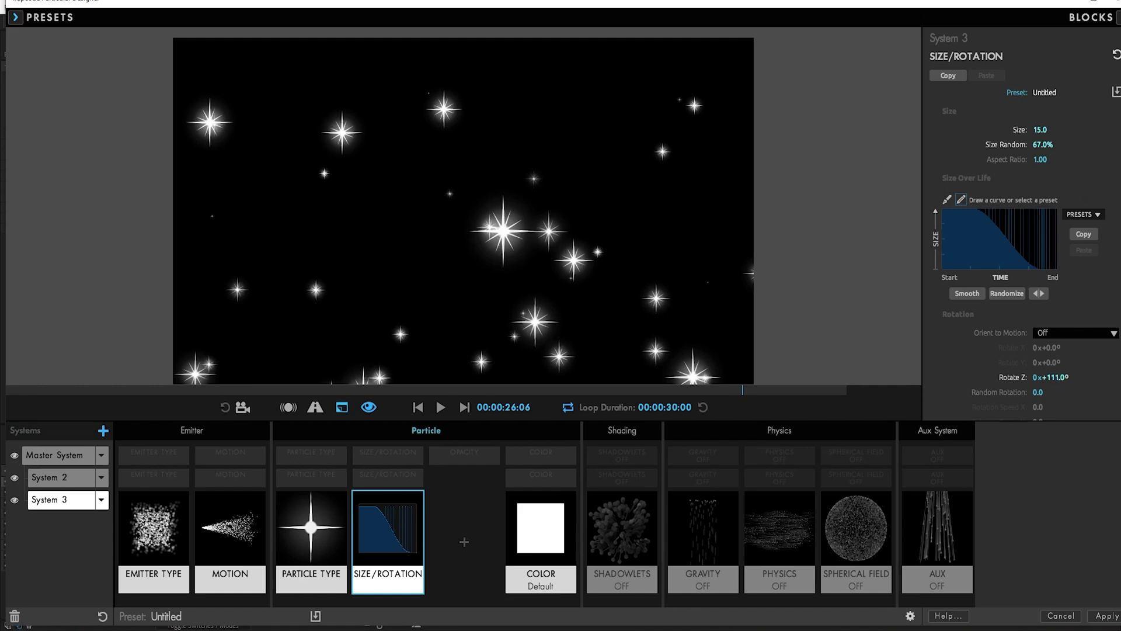
pyautogui.moveTo(1010, 355); pyautogui.dragTo(1001, 351)
pyautogui.click(441, 408)
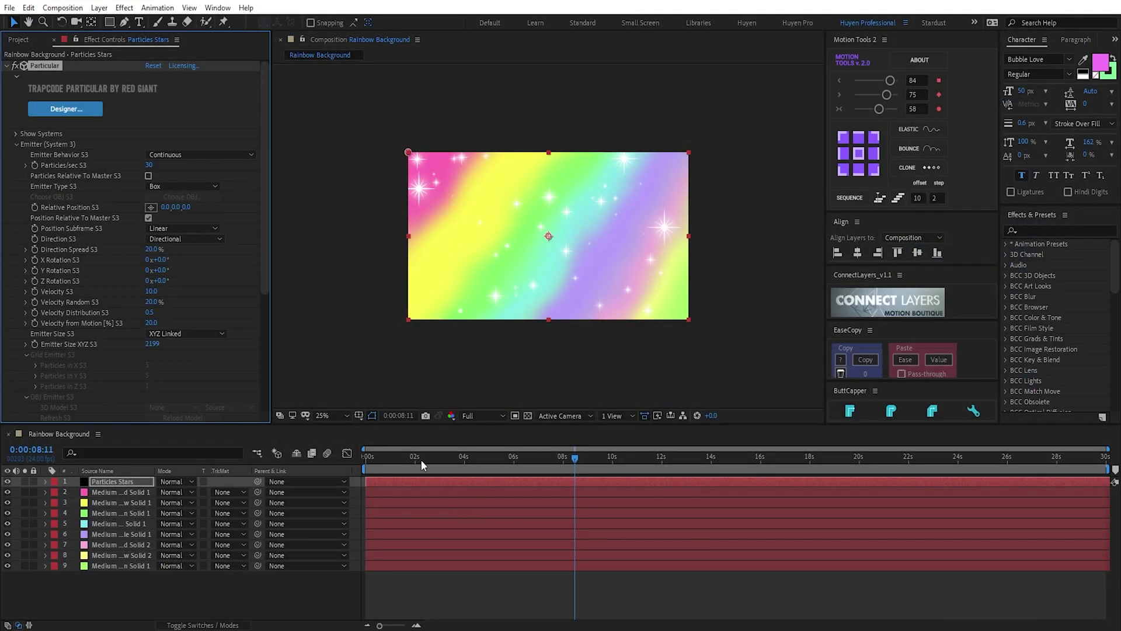
# Step: Move to about 13 seconds and duplicate the Particles Stars layer
pyautogui.moveTo(422, 459); pyautogui.dragTo(689, 463)
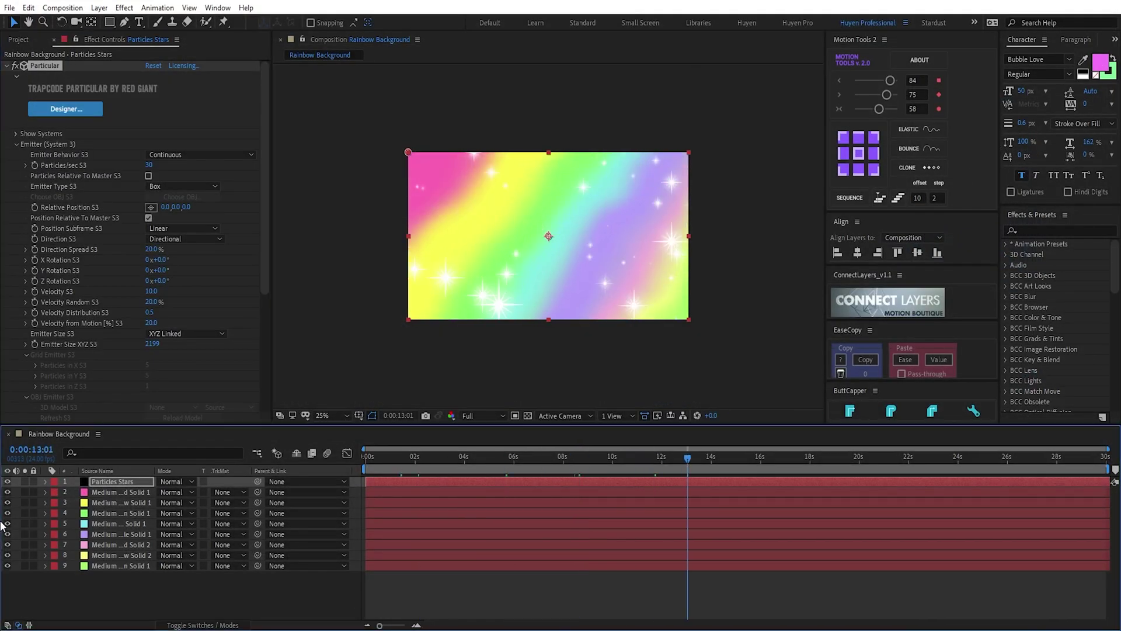
pyautogui.click(108, 482)
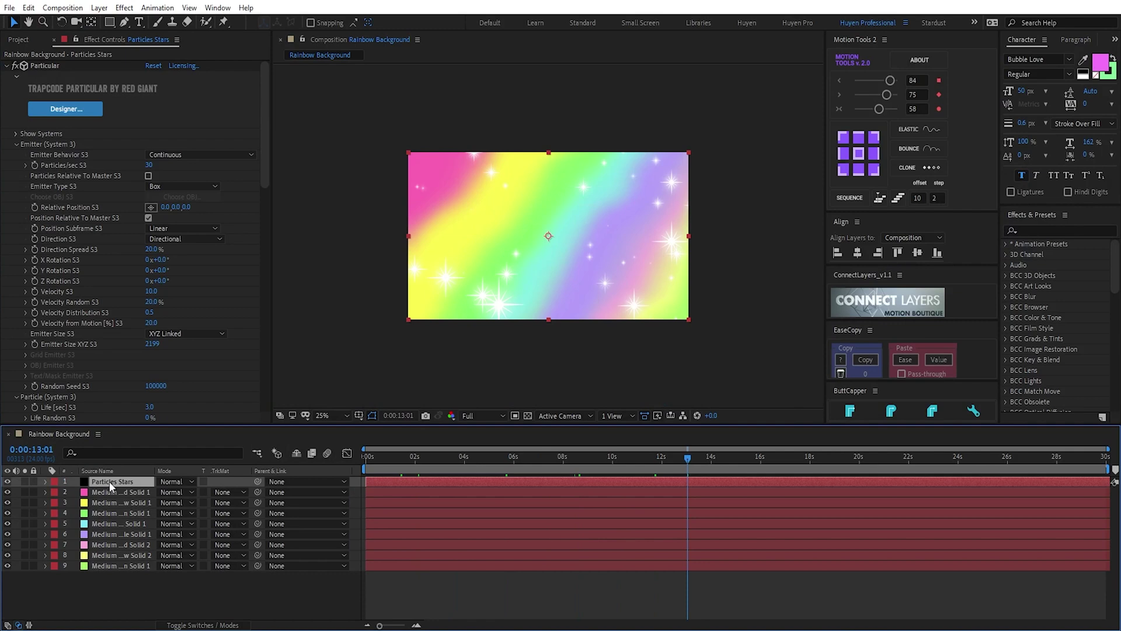
pyautogui.hotkey('ctrl', 'd')
# Step: Delete System 2 and System 3 from the copy, leaving only its Master System
pyautogui.click(14, 133)
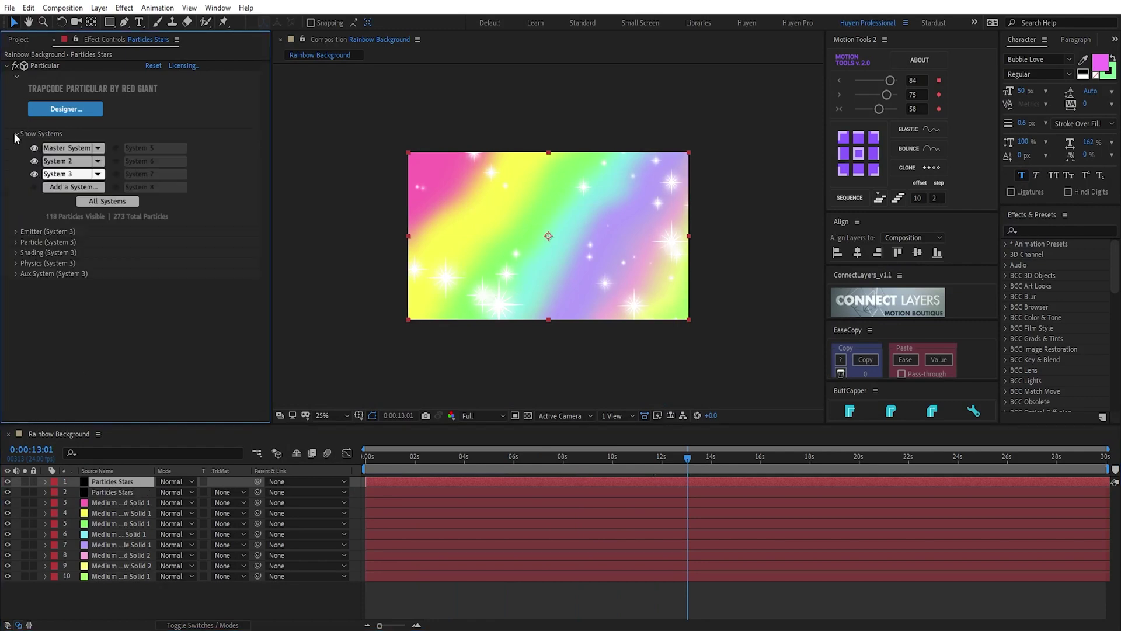
pyautogui.click(97, 161)
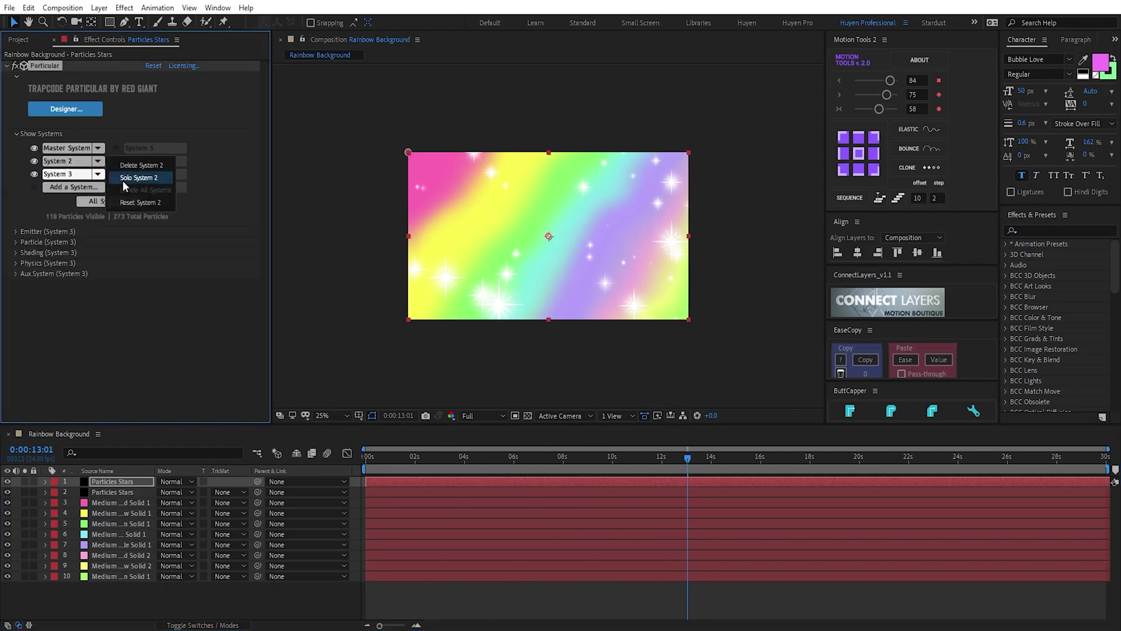
pyautogui.click(124, 181)
pyautogui.click(98, 175)
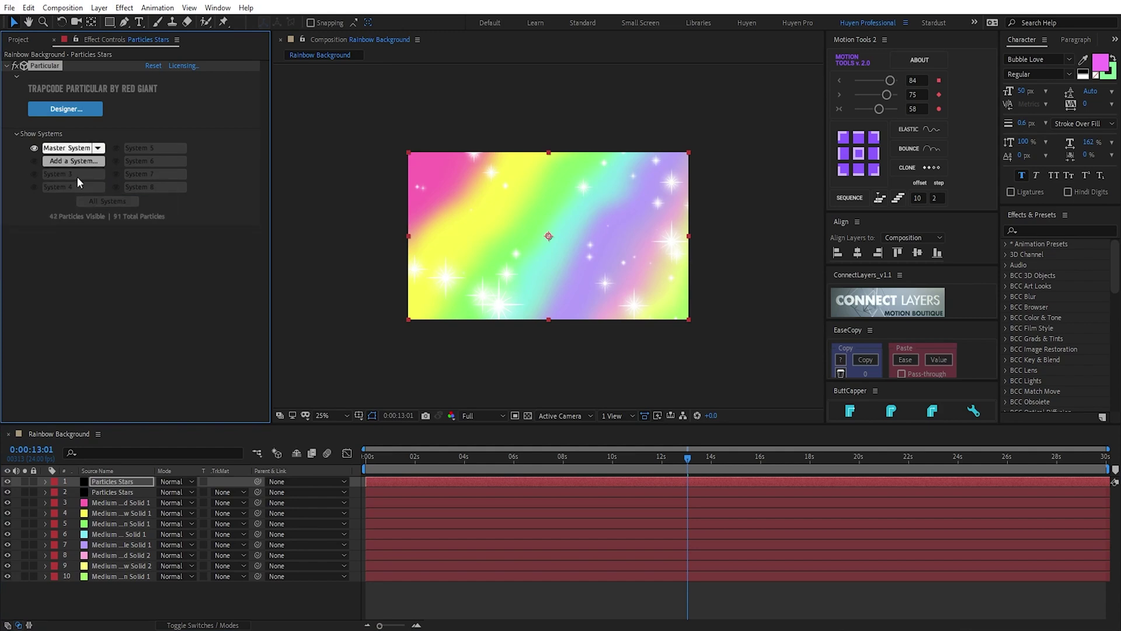
pyautogui.click(17, 137)
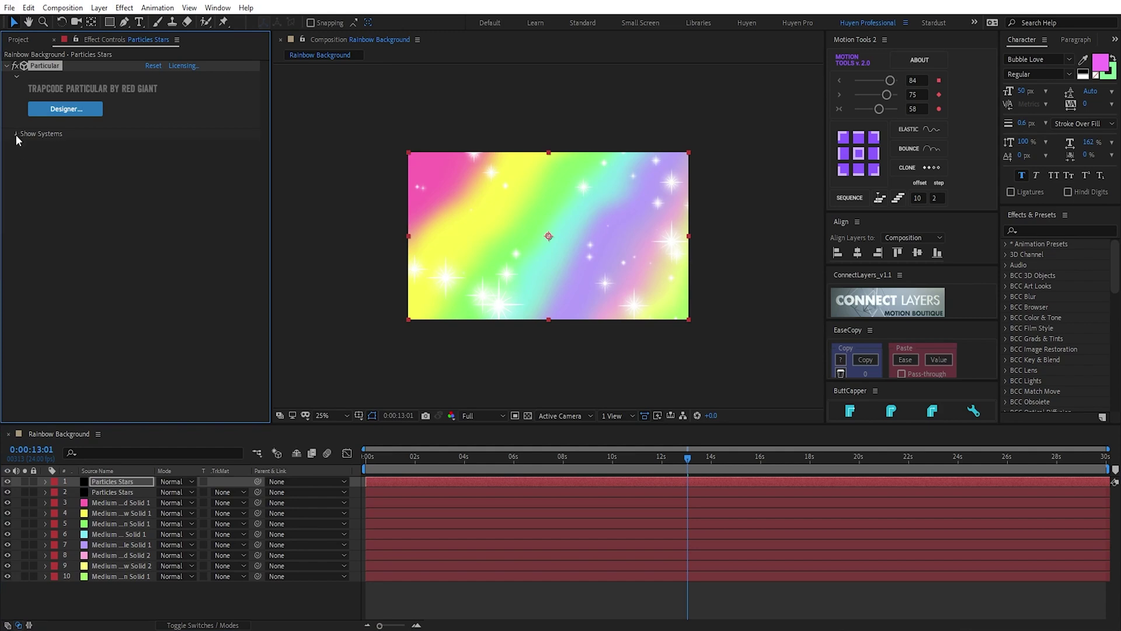
pyautogui.click(15, 134)
# Step: Change the copy's particles to spheres with size 10
pyautogui.click(57, 110)
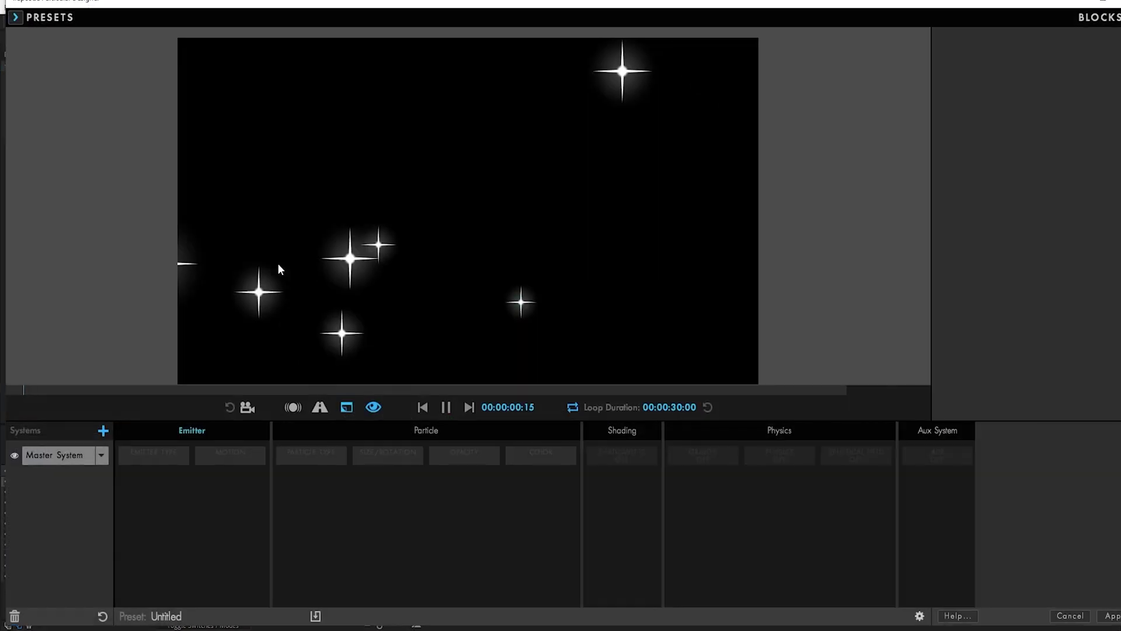
pyautogui.click(174, 507)
pyautogui.click(339, 492)
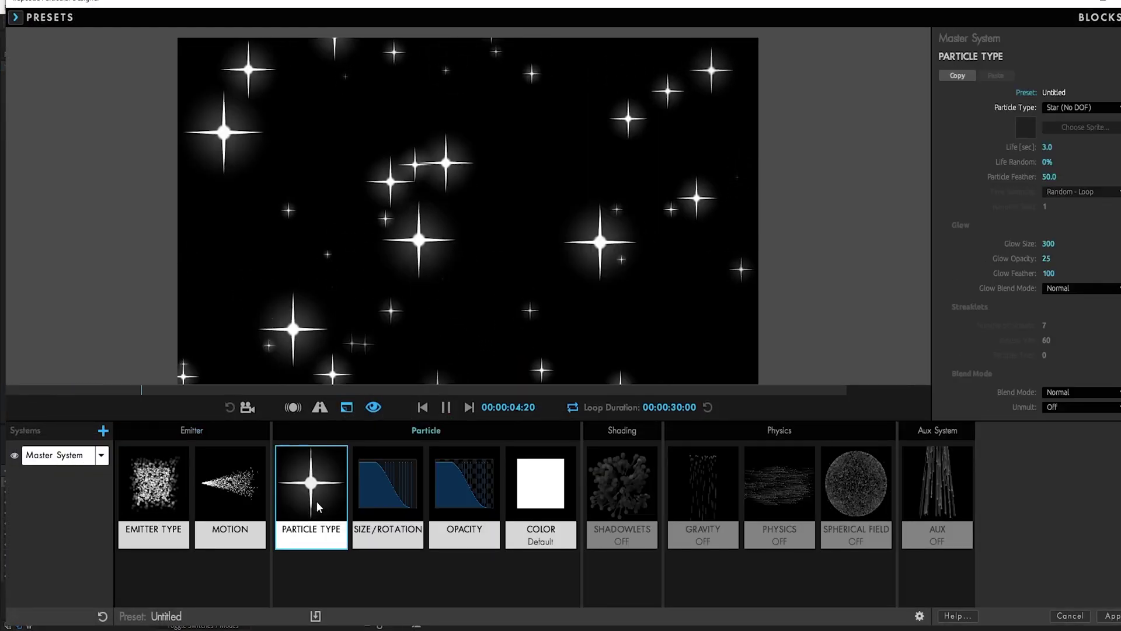
pyautogui.click(1082, 107)
pyautogui.click(1021, 110)
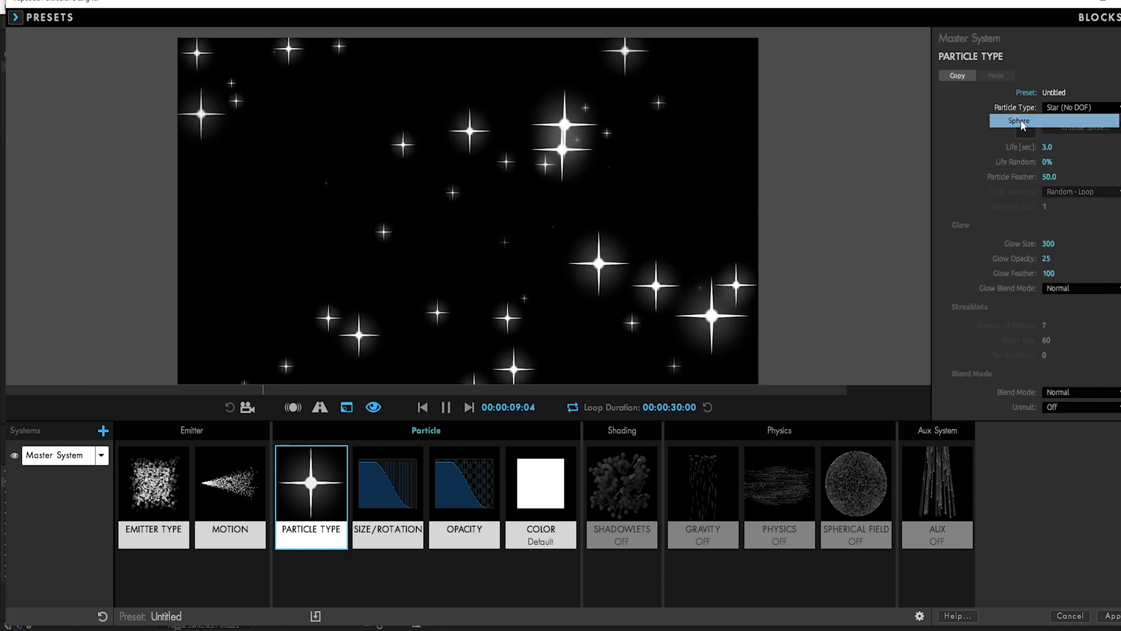
pyautogui.click(414, 478)
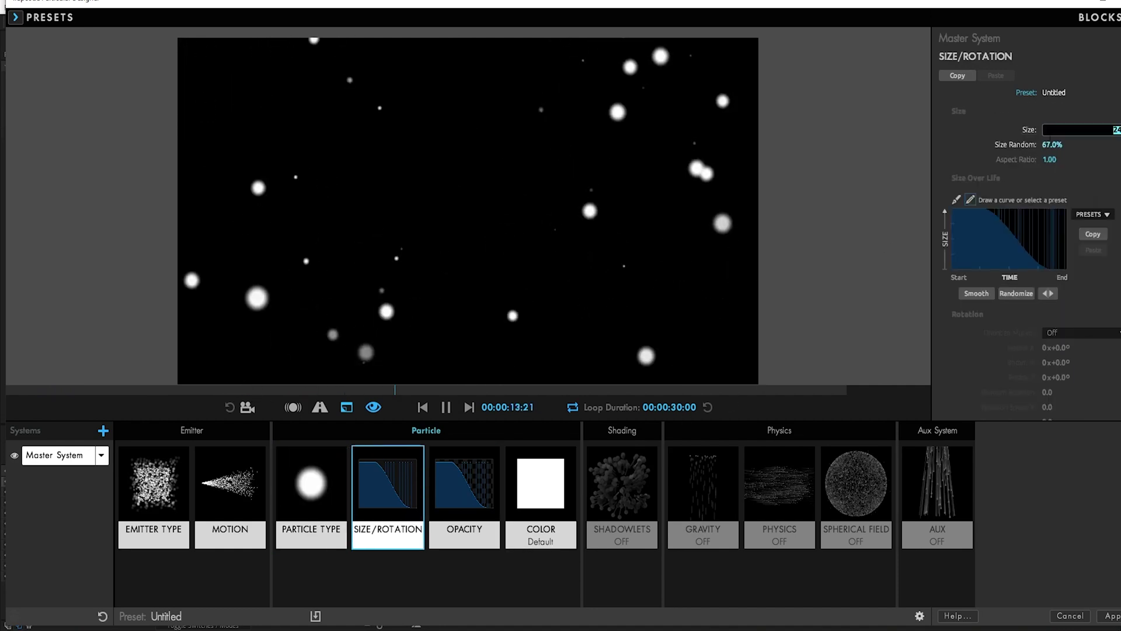
pyautogui.write('10')
pyautogui.press('Return')
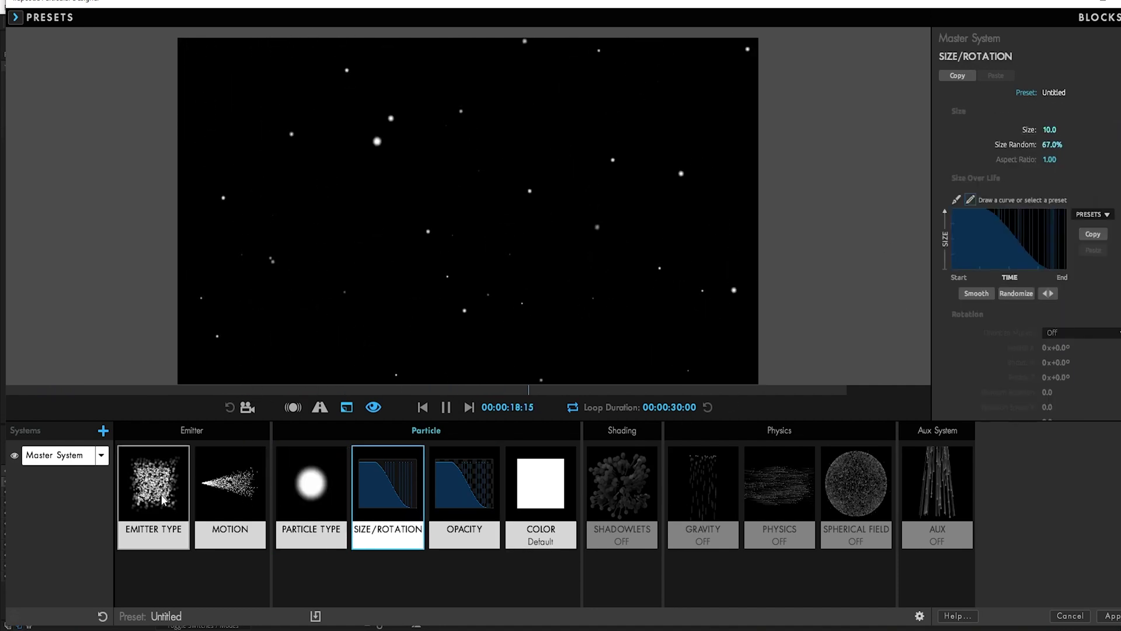
# Step: Apply the triangular grow-then-shrink Size Over Life preset
pyautogui.click(156, 497)
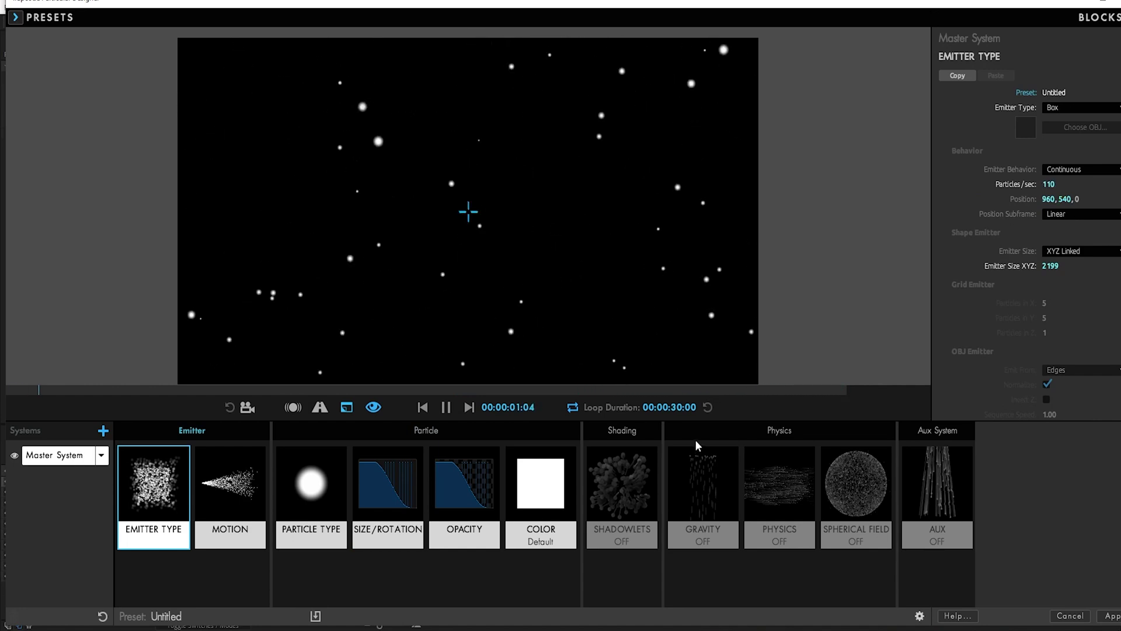
pyautogui.click(388, 483)
pyautogui.click(1089, 215)
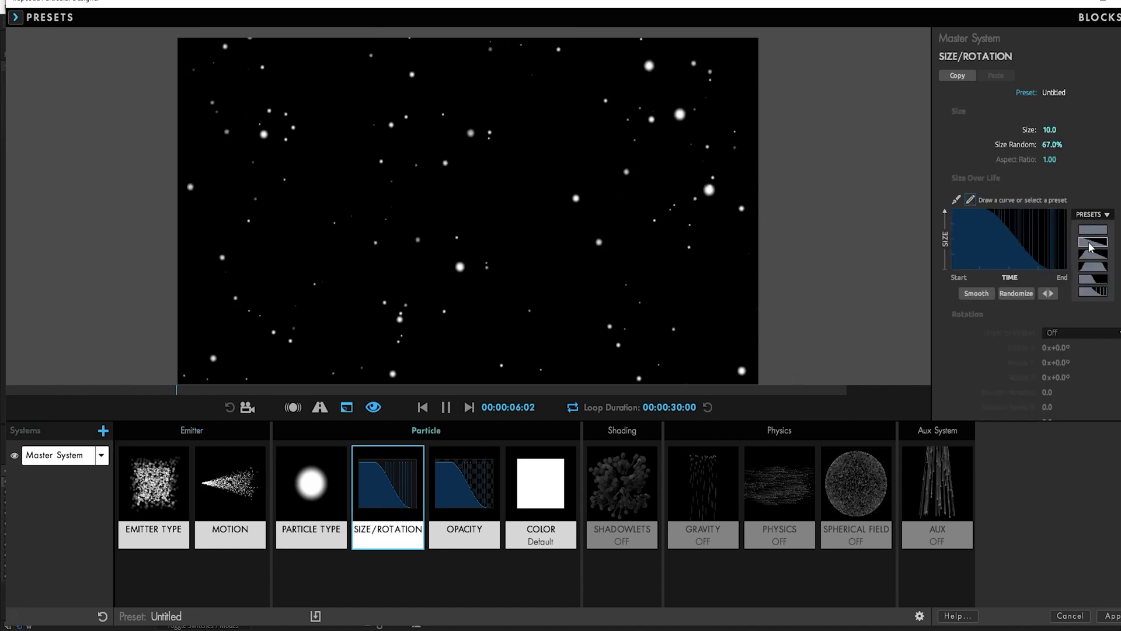
pyautogui.click(1092, 253)
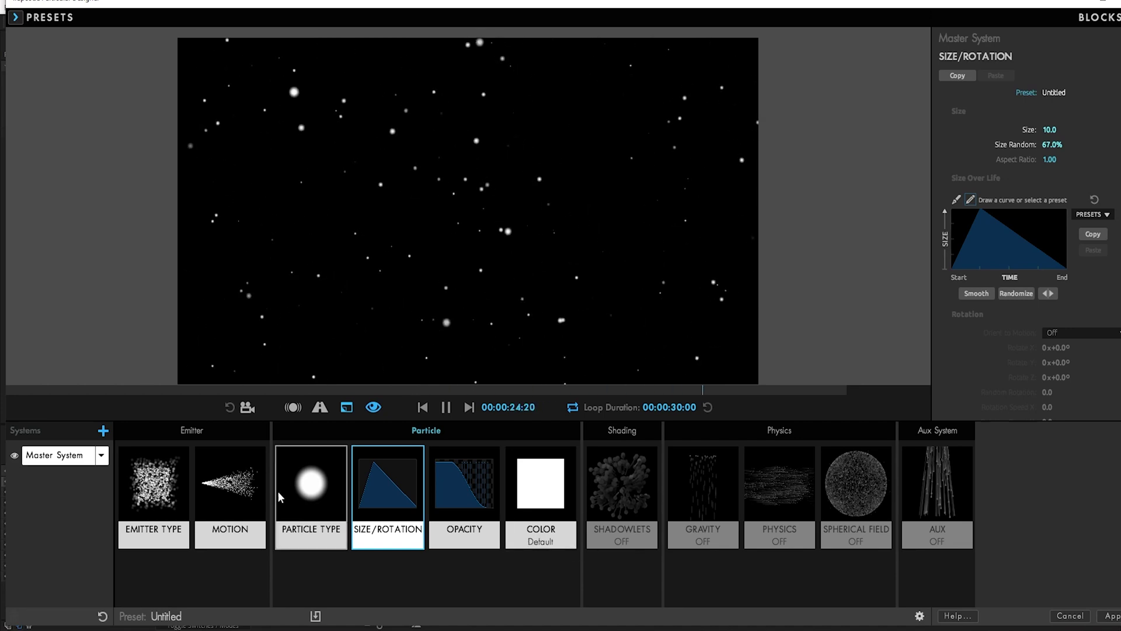
# Step: Review the Motion and Emitter settings, apply the design, and scrub to about 5 seconds
pyautogui.click(230, 491)
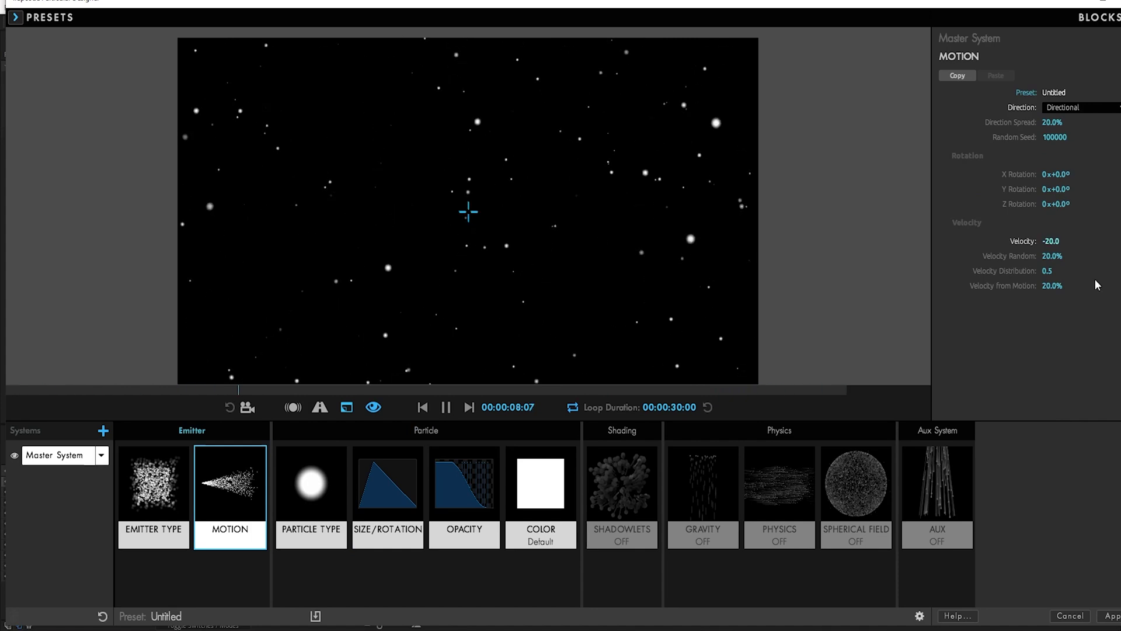
pyautogui.click(168, 507)
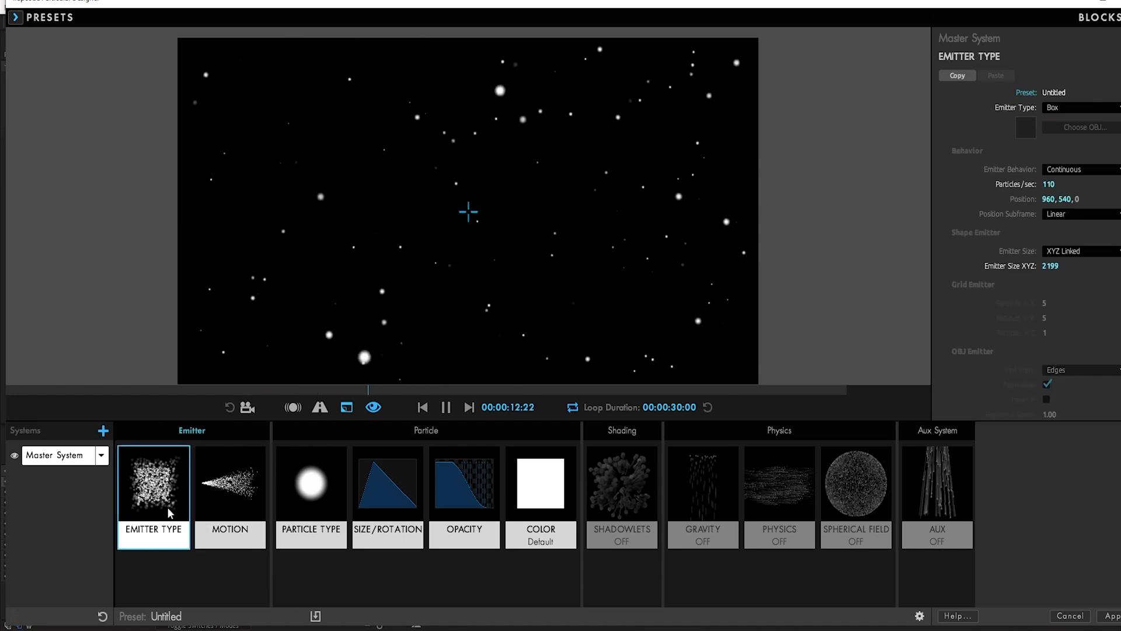
pyautogui.click(230, 491)
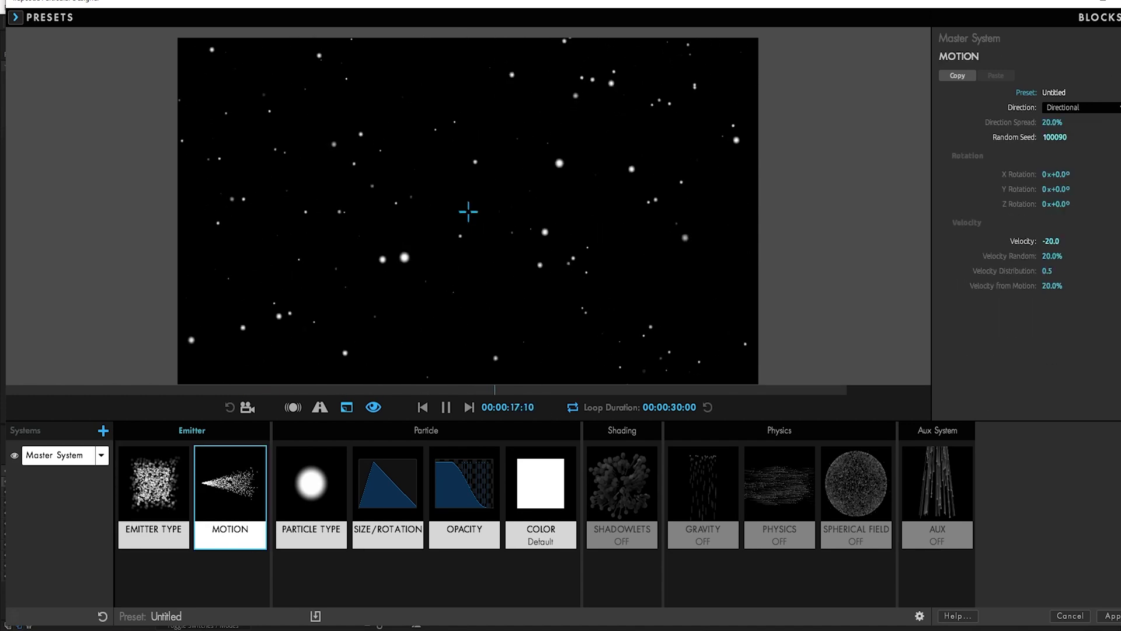
pyautogui.click(1110, 619)
pyautogui.moveTo(397, 449); pyautogui.dragTo(513, 457)
# Step: Set Particles/sec to 200 and Emitter Size to 1945, previewing along the timeline
pyautogui.click(153, 164)
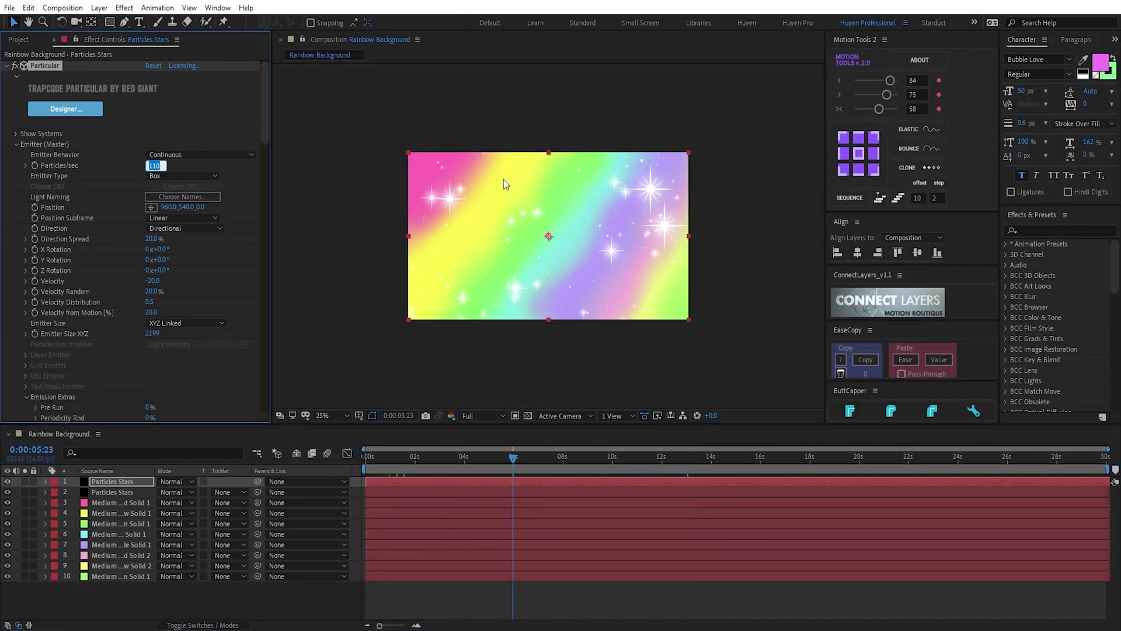
pyautogui.write('200')
pyautogui.press('Return')
pyautogui.click(483, 457)
pyautogui.moveTo(126, 333); pyautogui.dragTo(84, 333)
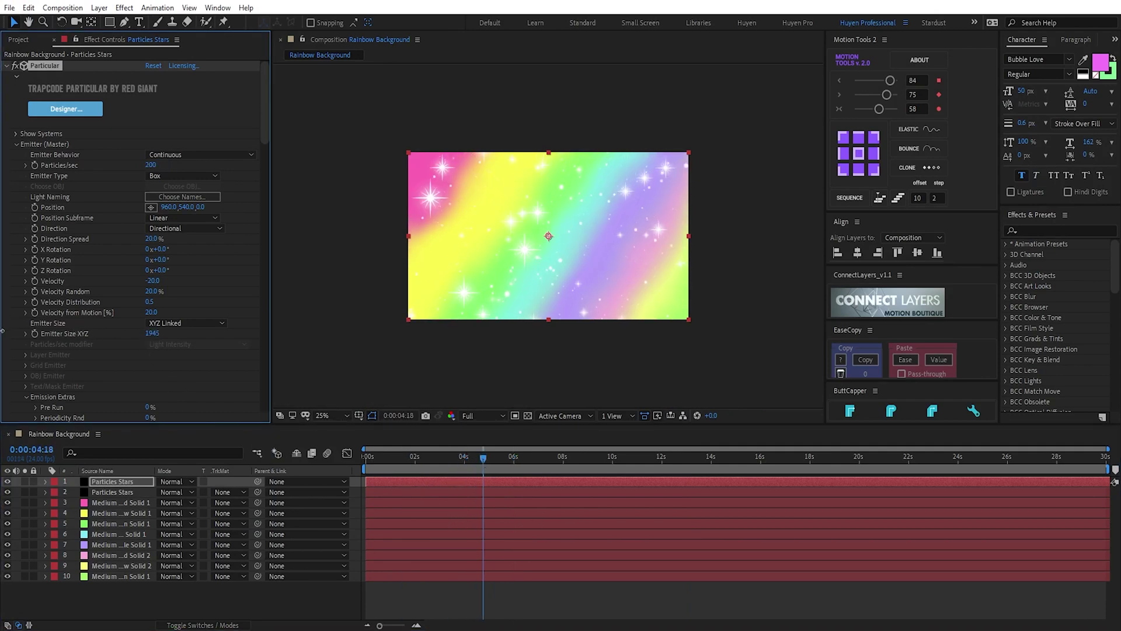
pyautogui.moveTo(476, 457); pyautogui.dragTo(584, 458)
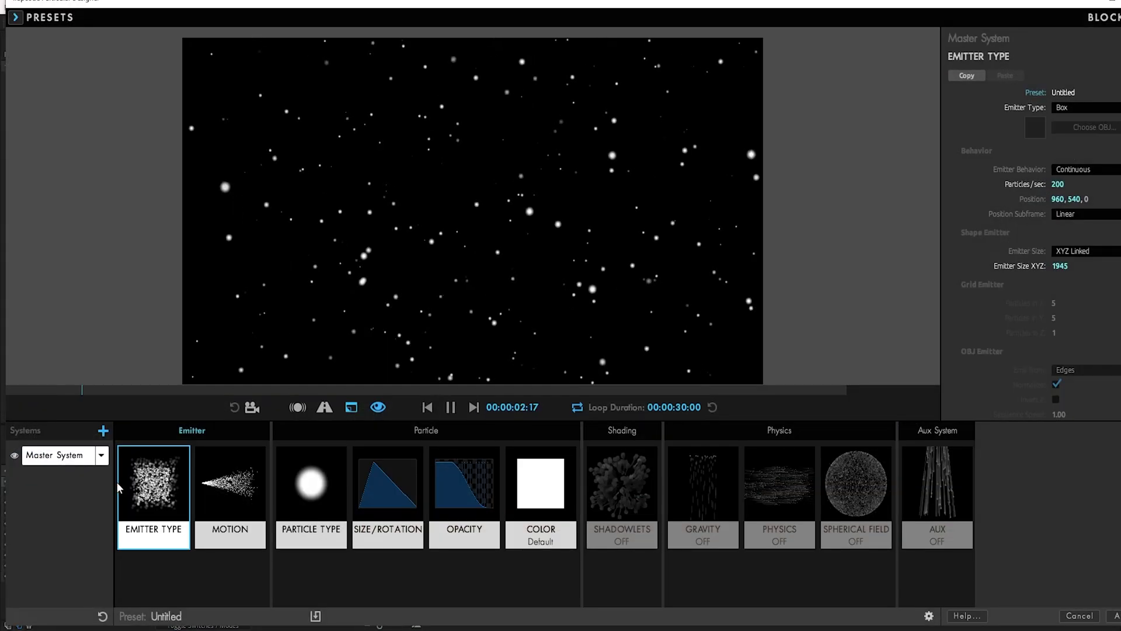
# Step: Duplicate the Master System as System 2 and add slight particle life randomness
pyautogui.click(102, 455)
pyautogui.click(132, 485)
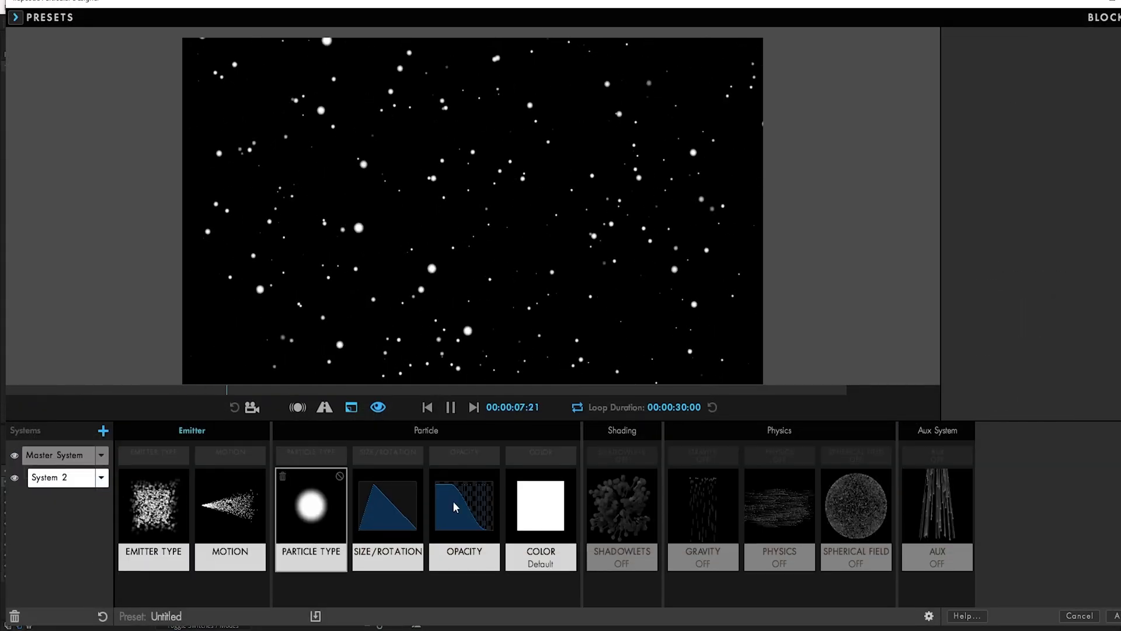
pyautogui.click(311, 508)
pyautogui.moveTo(1057, 161); pyautogui.dragTo(1063, 162)
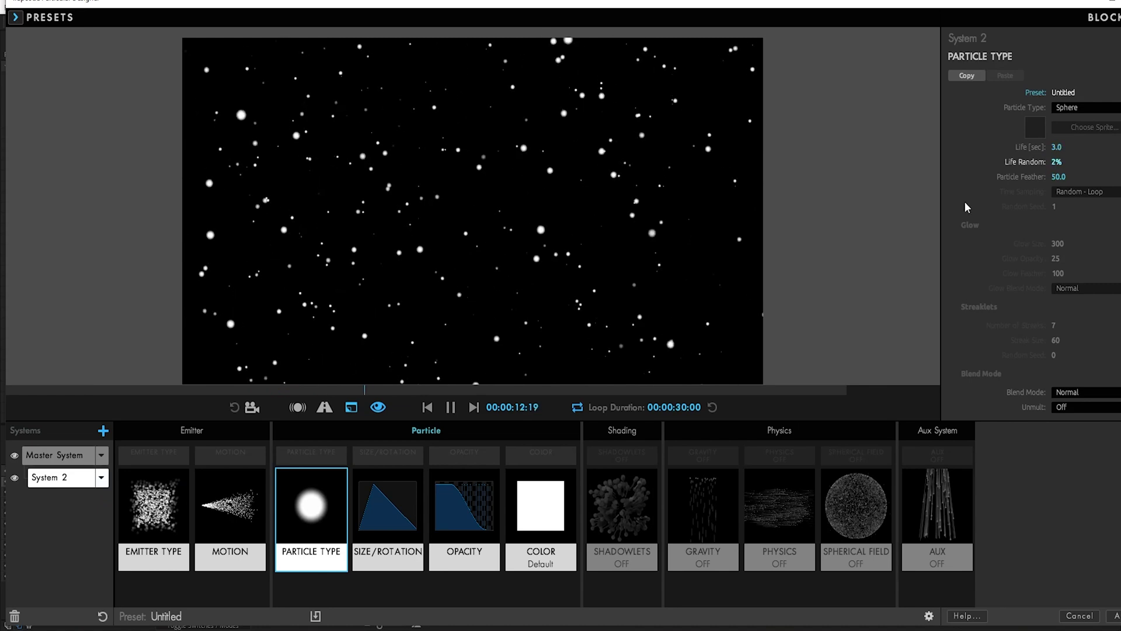
# Step: Enlarge System 2's particles to about size 21 and set velocity to -10
pyautogui.click(388, 507)
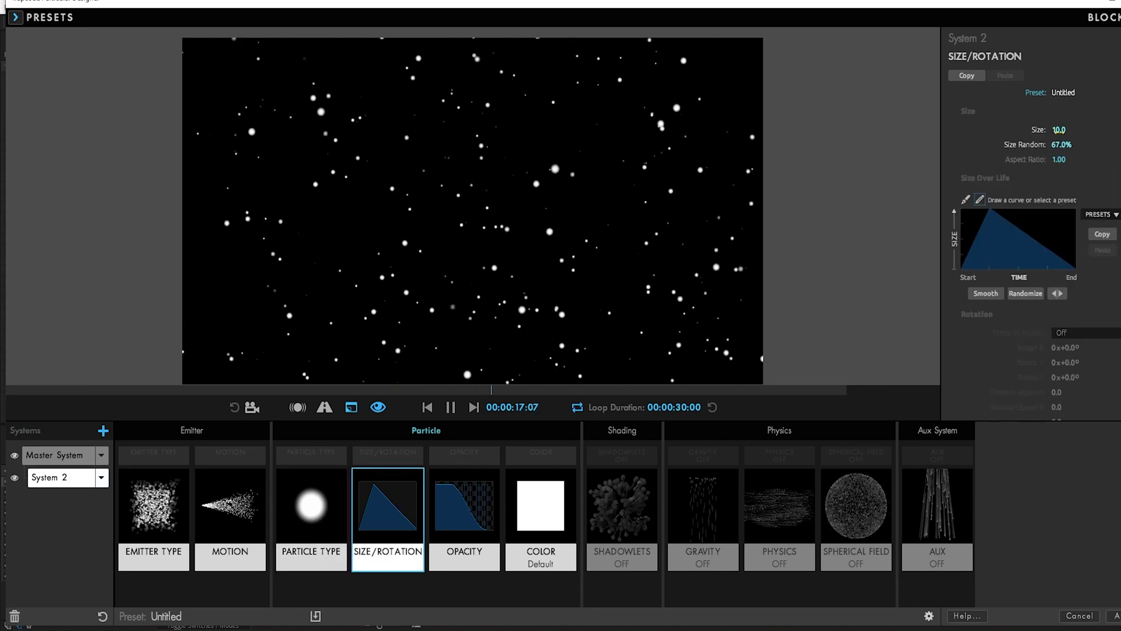
pyautogui.moveTo(1059, 129); pyautogui.dragTo(1073, 129)
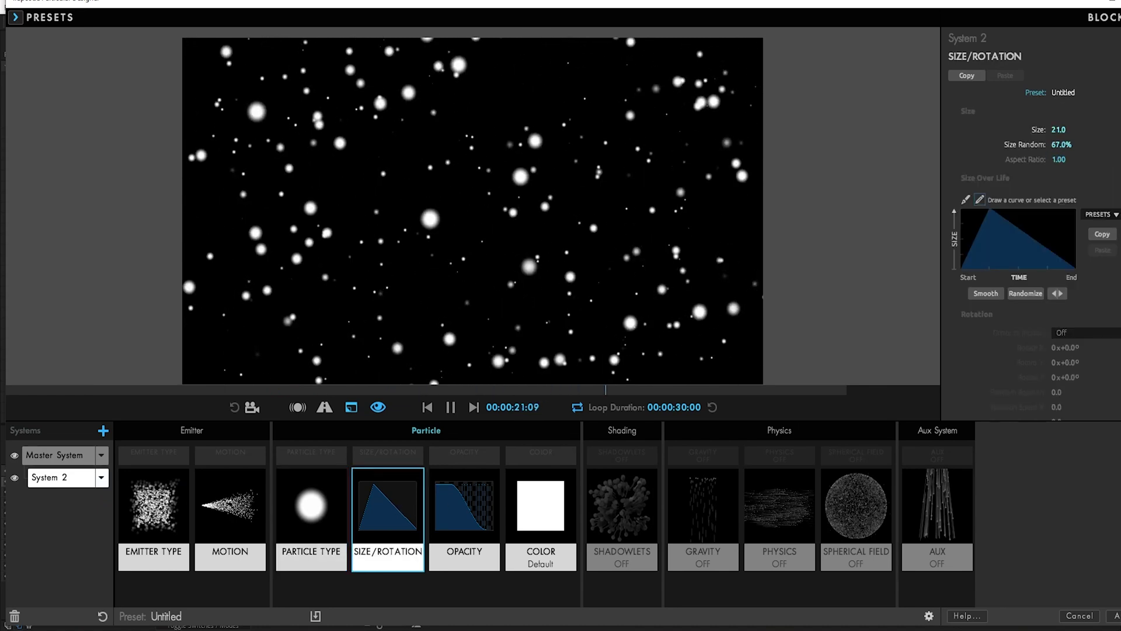
pyautogui.click(230, 507)
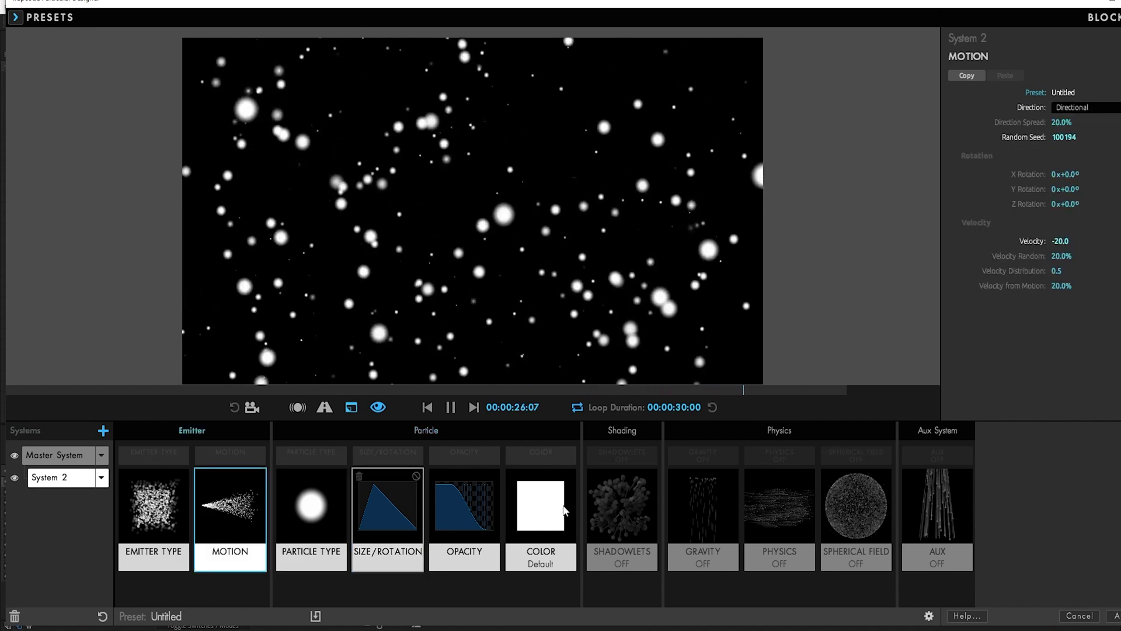
pyautogui.click(1061, 241)
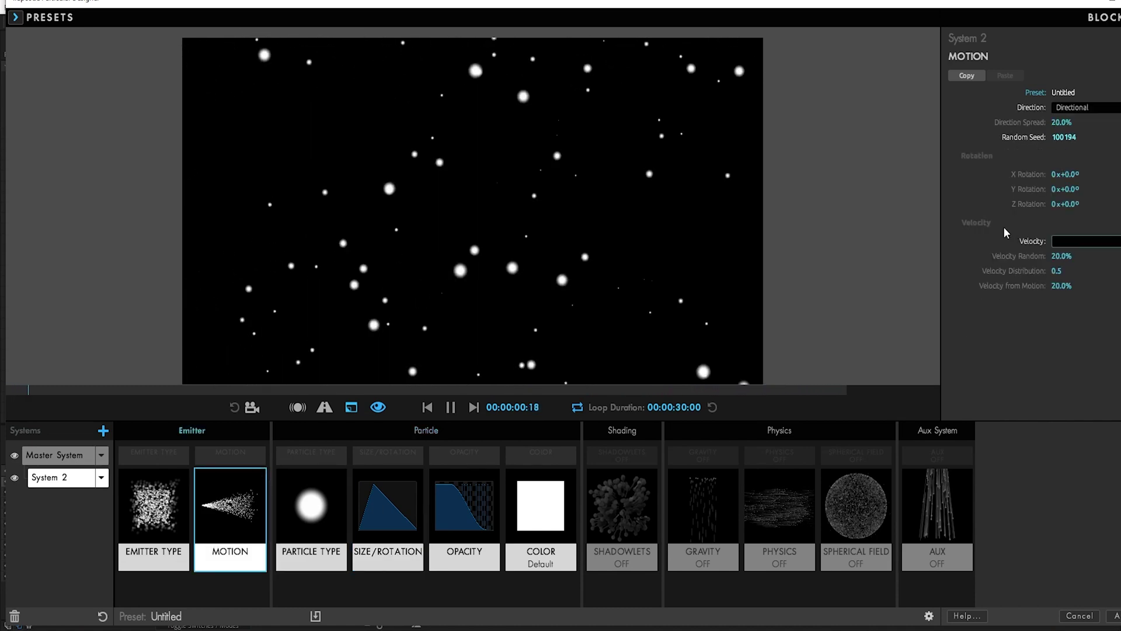
pyautogui.write('-10')
pyautogui.press('Return')
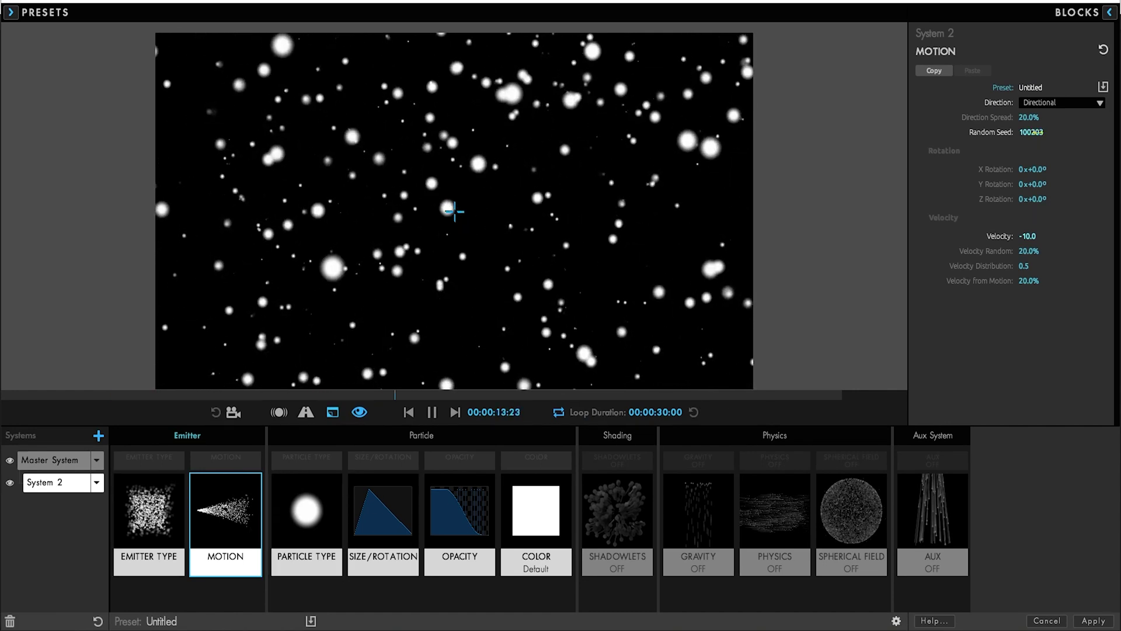
# Step: Set System 2's opacity to 20 and its random seed to 120253
pyautogui.click(459, 517)
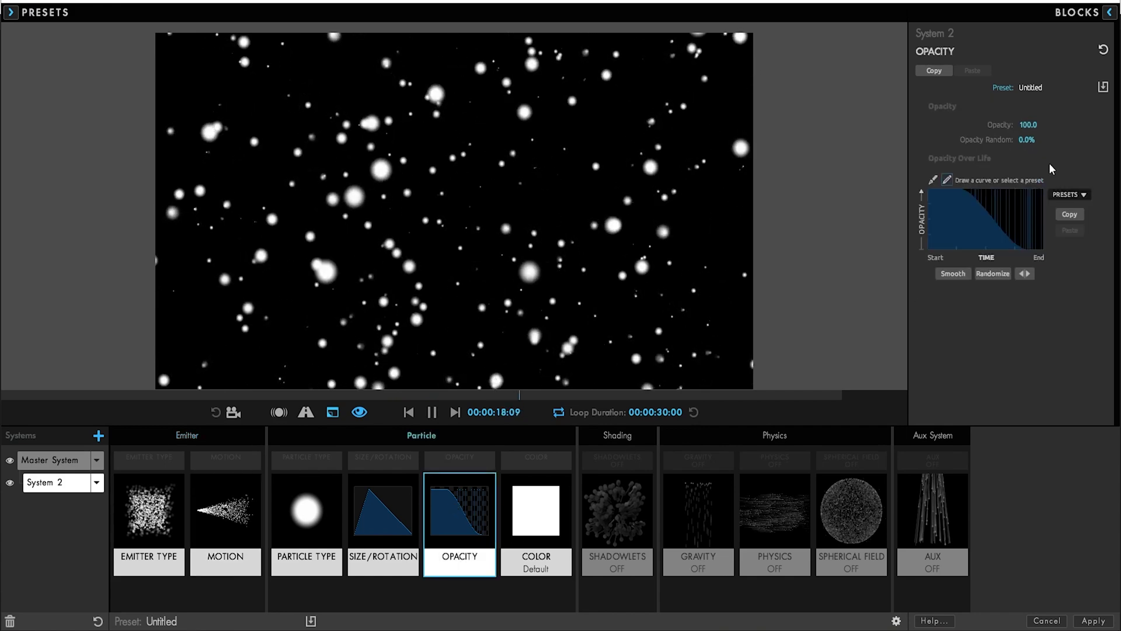
pyautogui.click(1027, 125)
pyautogui.write('20')
pyautogui.press('Return')
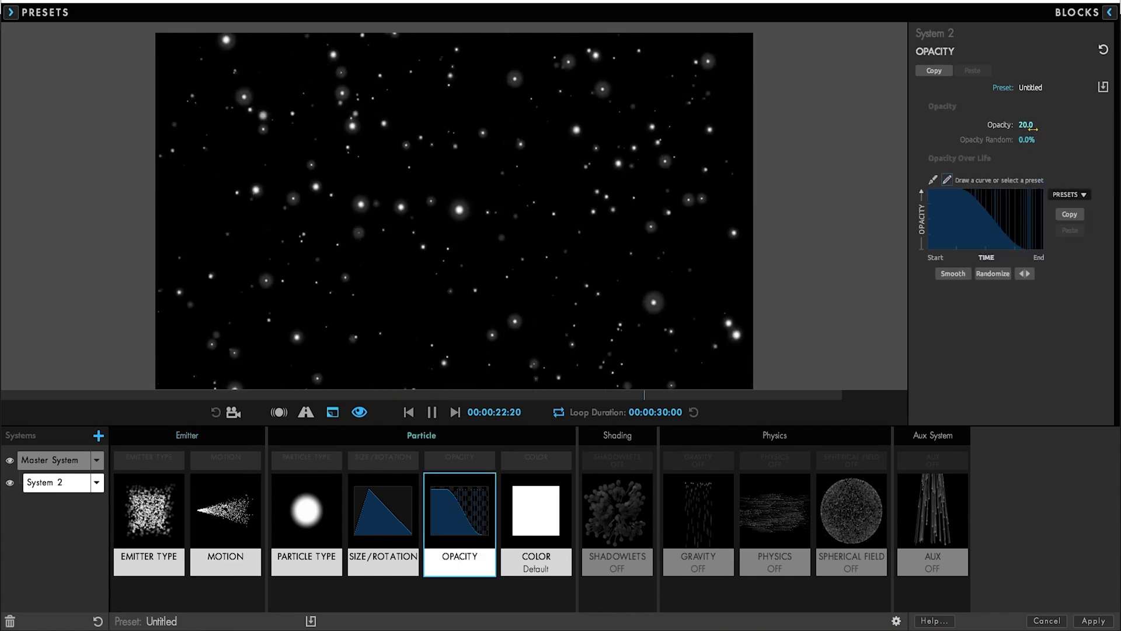
pyautogui.click(303, 526)
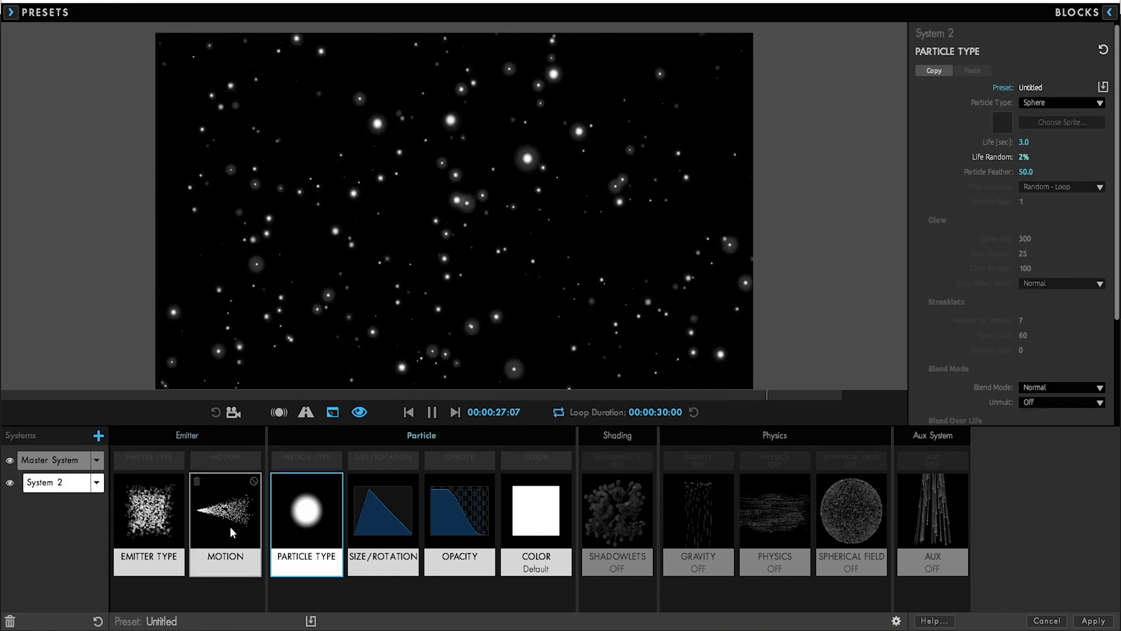
pyautogui.click(225, 517)
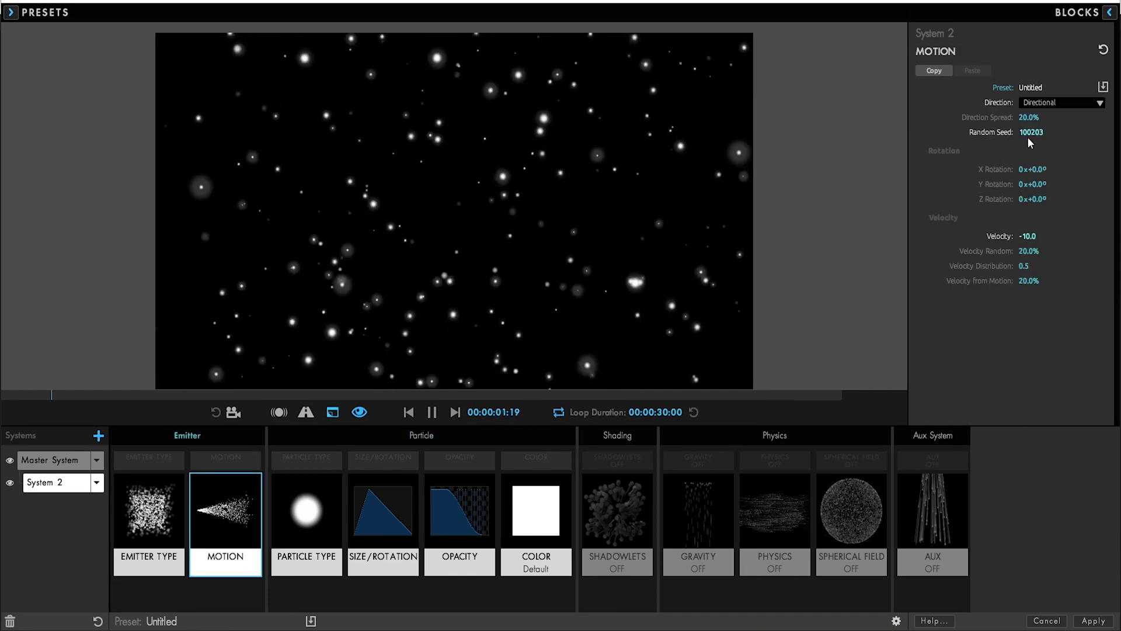
pyautogui.moveTo(1027, 132); pyautogui.dragTo(1034, 133)
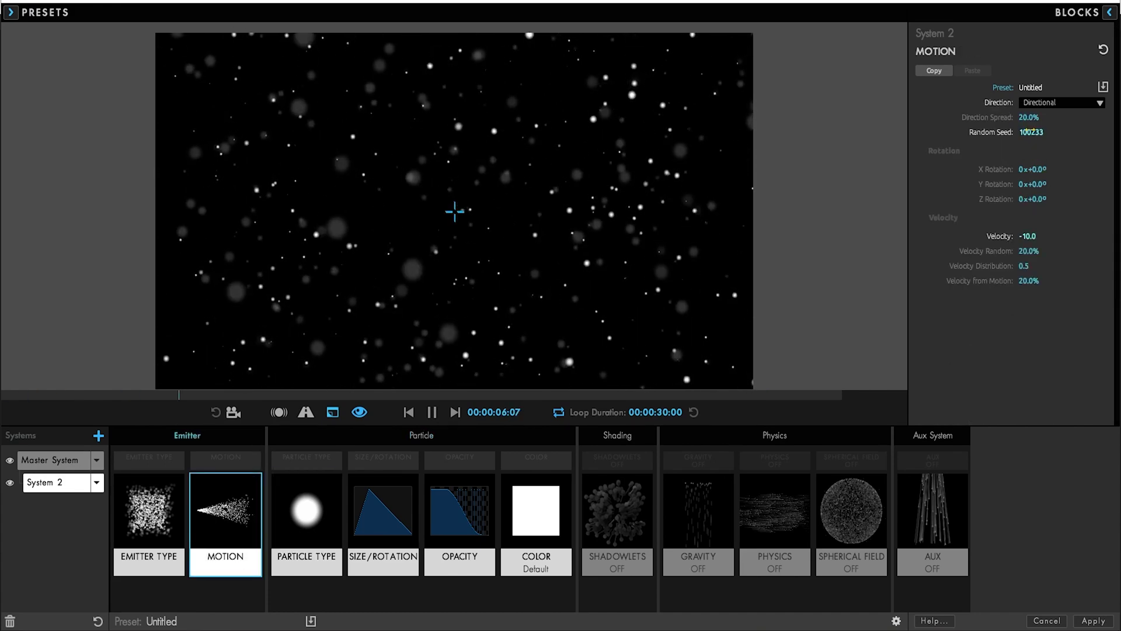
pyautogui.click(1031, 132)
pyautogui.write('2')
pyautogui.press('Return')
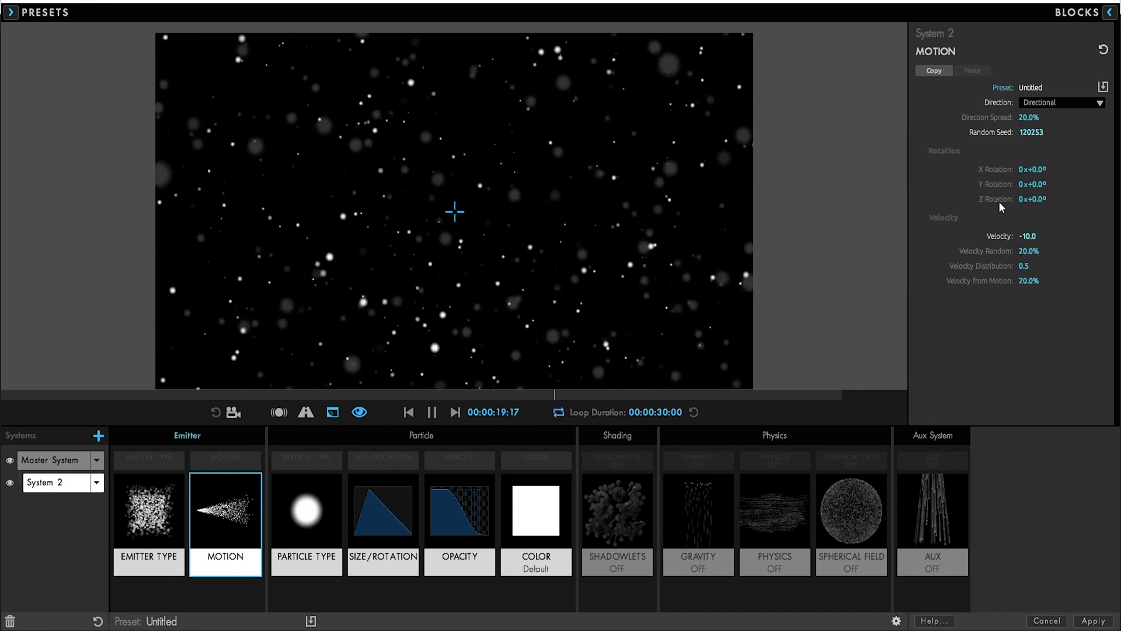
# Step: Apply a fade-in-and-out Opacity Over Life preset and slow velocity to -5
pyautogui.click(461, 517)
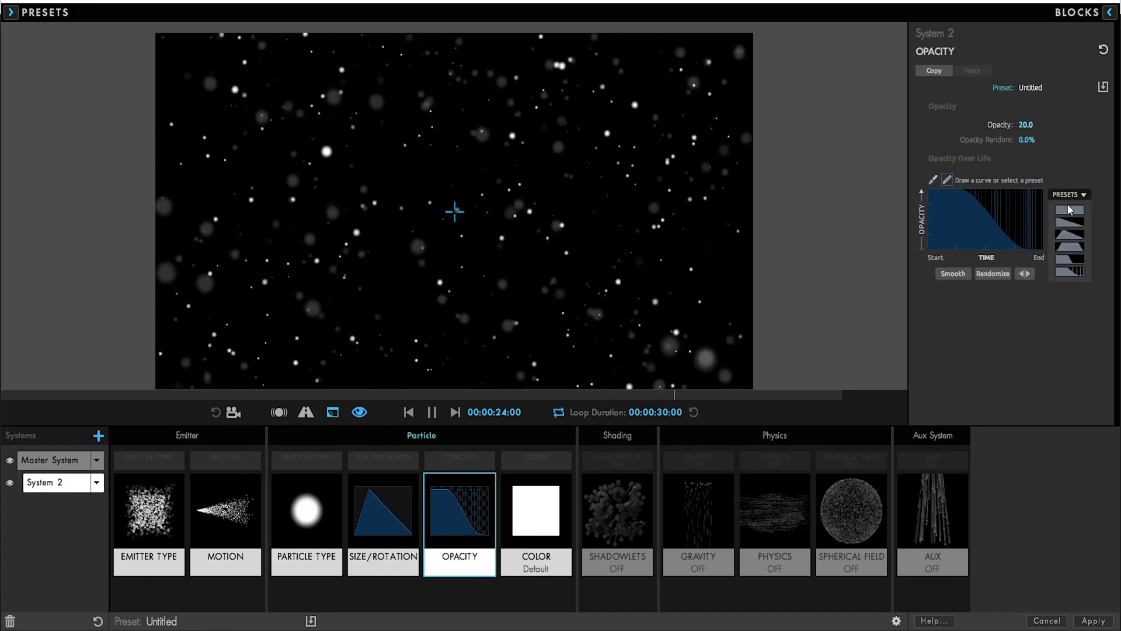
pyautogui.click(1068, 235)
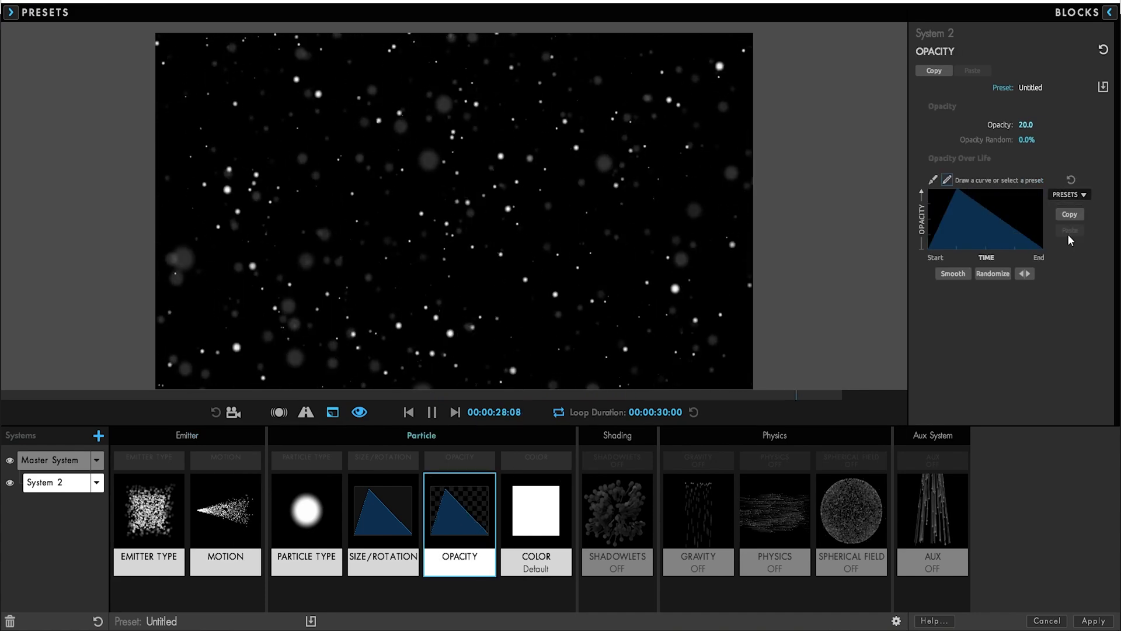
pyautogui.click(238, 517)
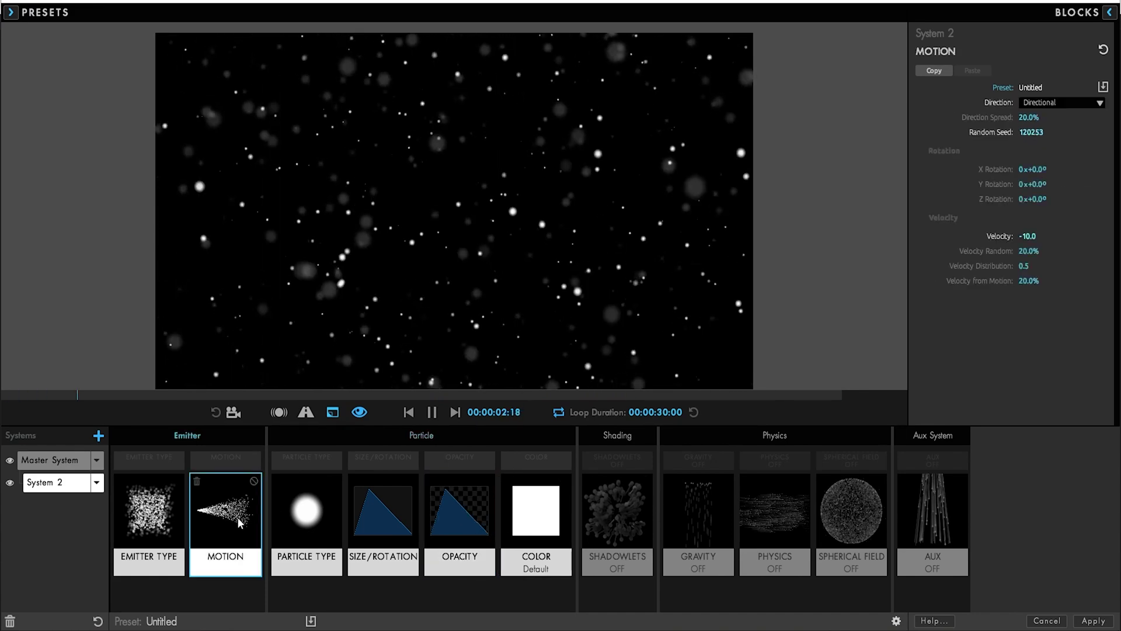
pyautogui.click(1028, 252)
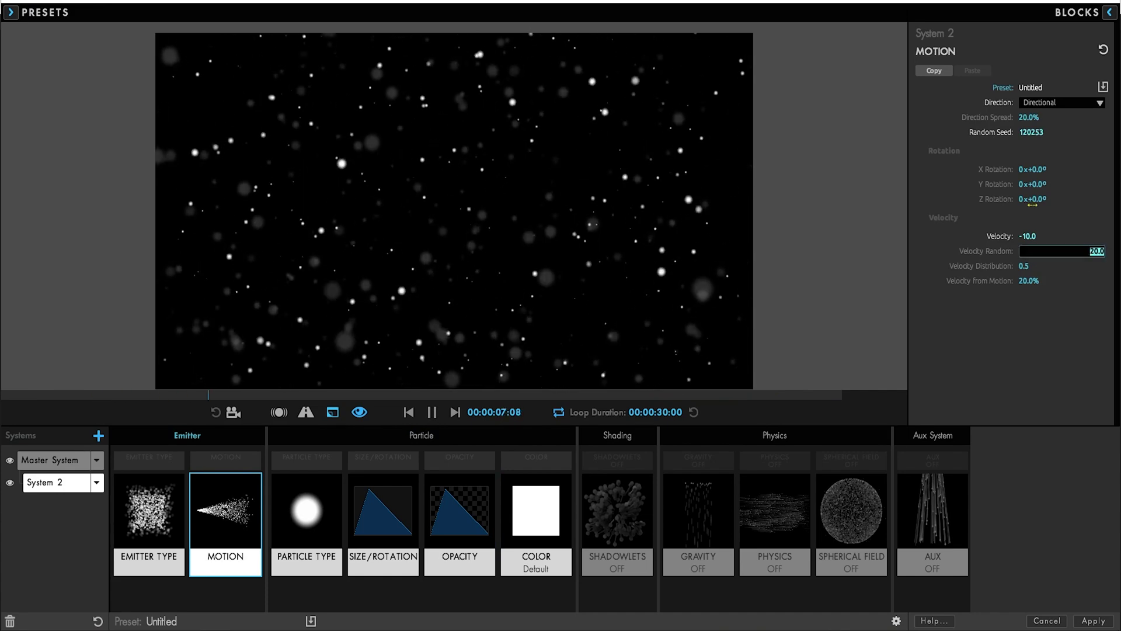
pyautogui.hotkey('shift', 'Tab')
pyautogui.write('-5')
pyautogui.press('Tab')
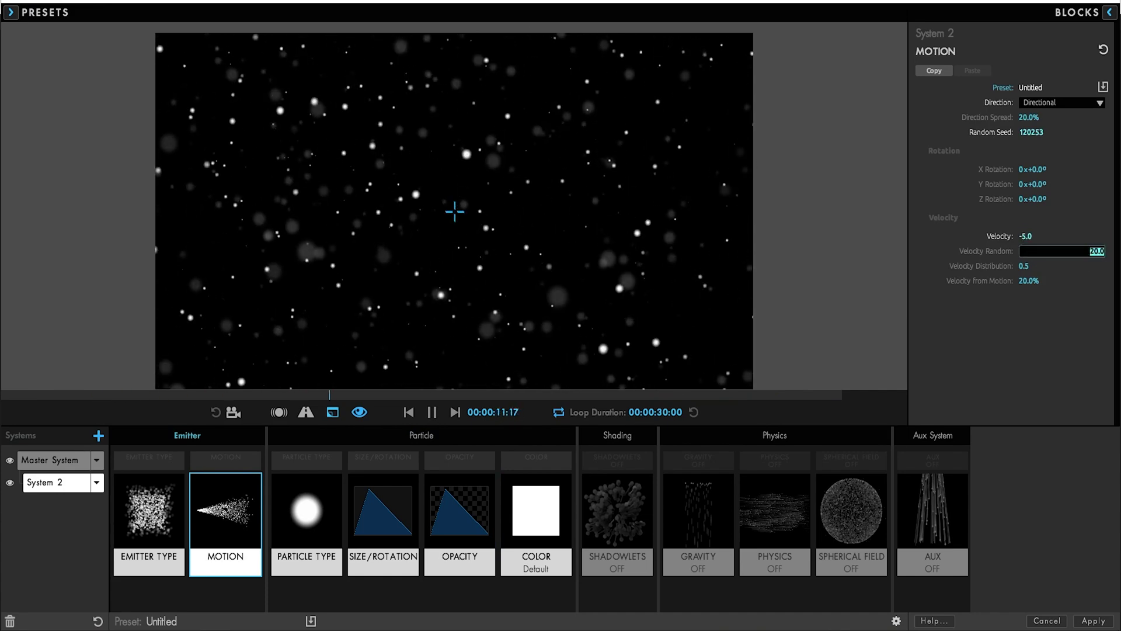
# Step: Set Life Random to 3%, Size to 37 and Particles/sec to 100
pyautogui.click(307, 517)
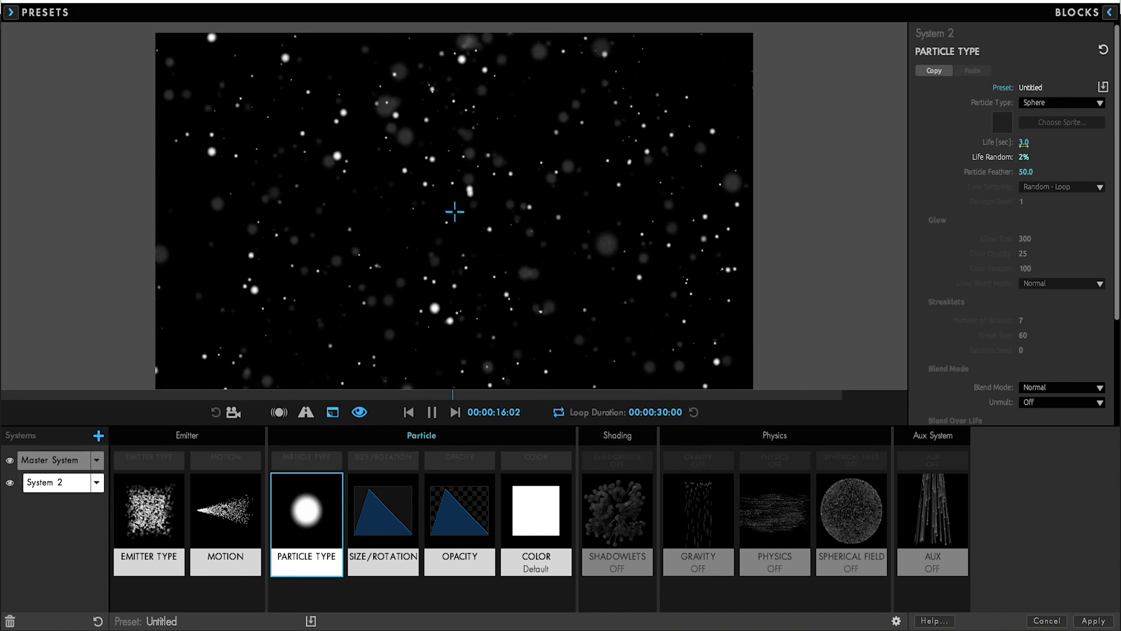
pyautogui.moveTo(1023, 157); pyautogui.dragTo(1030, 157)
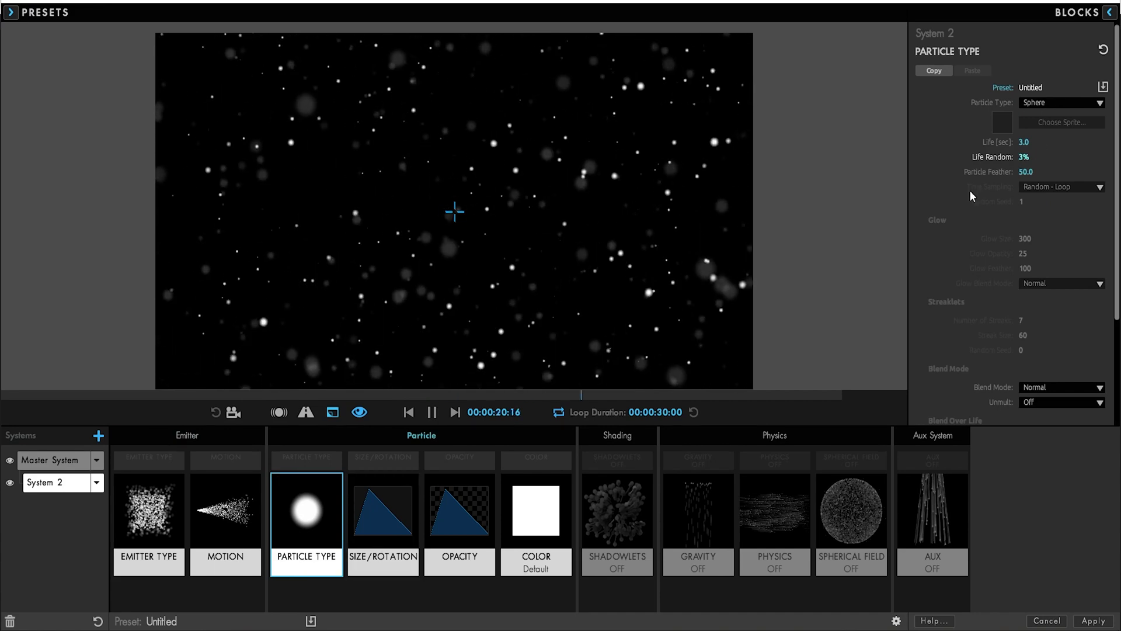
pyautogui.click(384, 513)
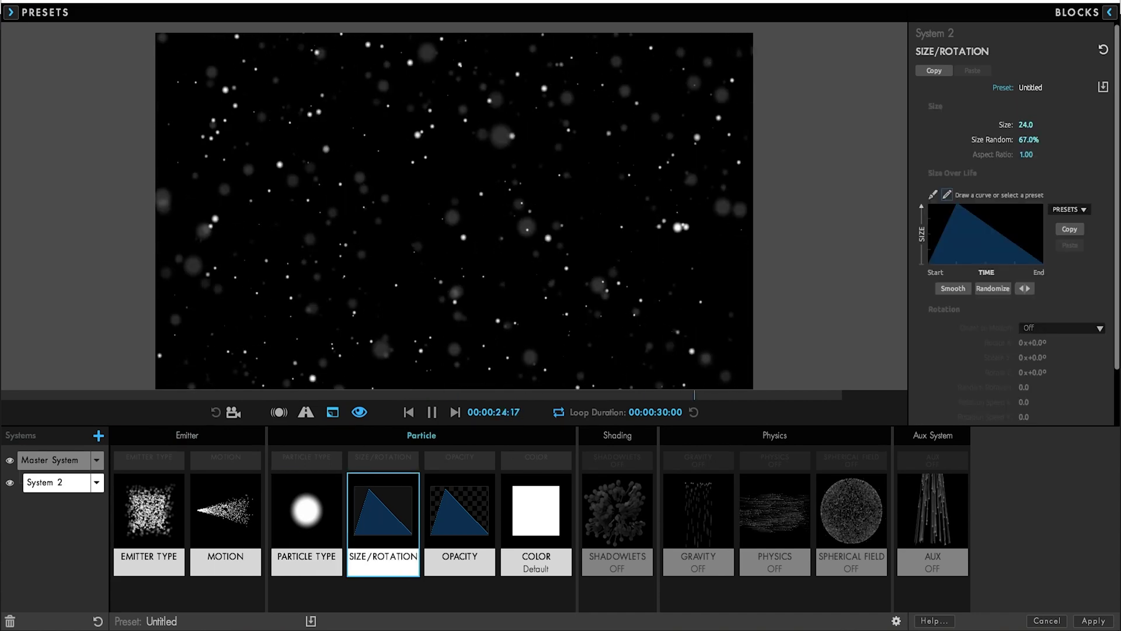
pyautogui.moveTo(1030, 124); pyautogui.dragTo(1042, 124)
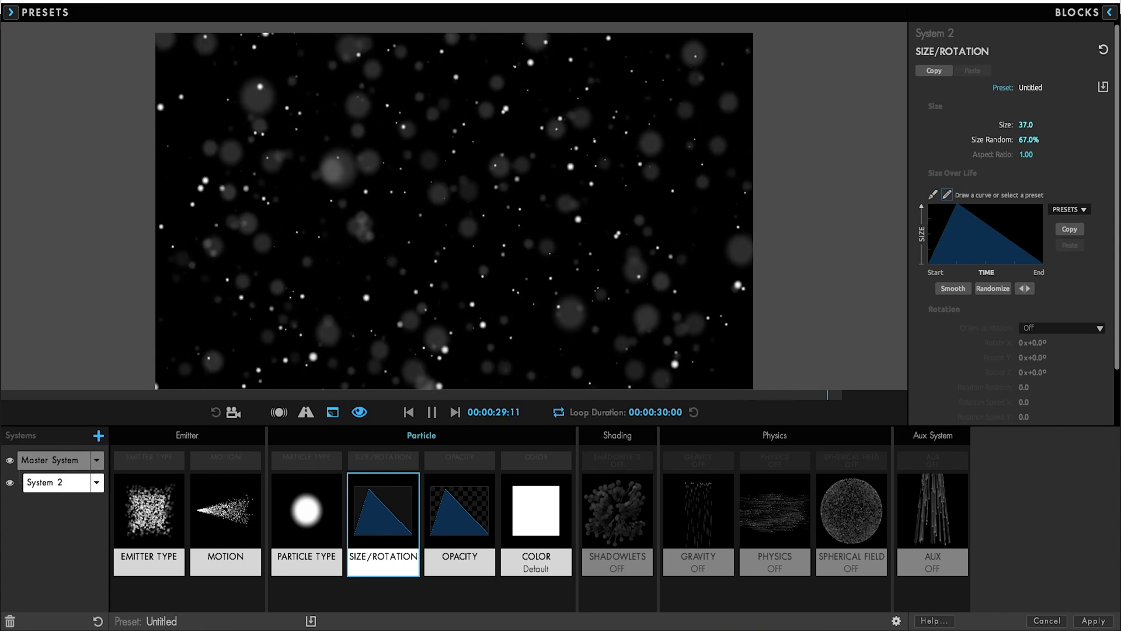
pyautogui.click(166, 517)
pyautogui.click(969, 179)
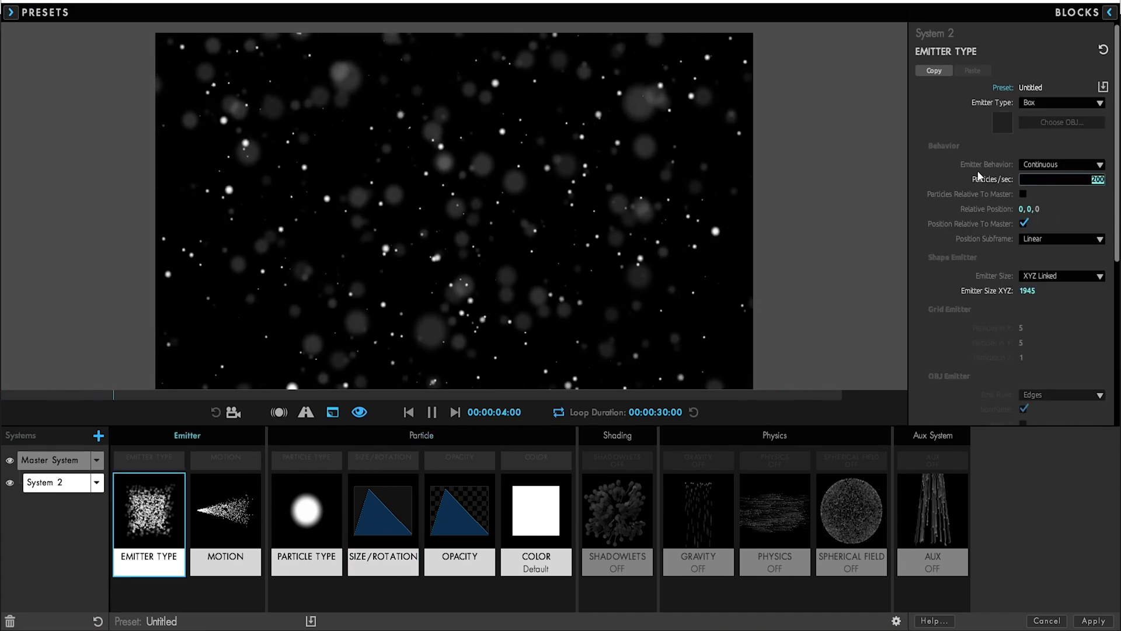
pyautogui.write('100')
pyautogui.press('Return')
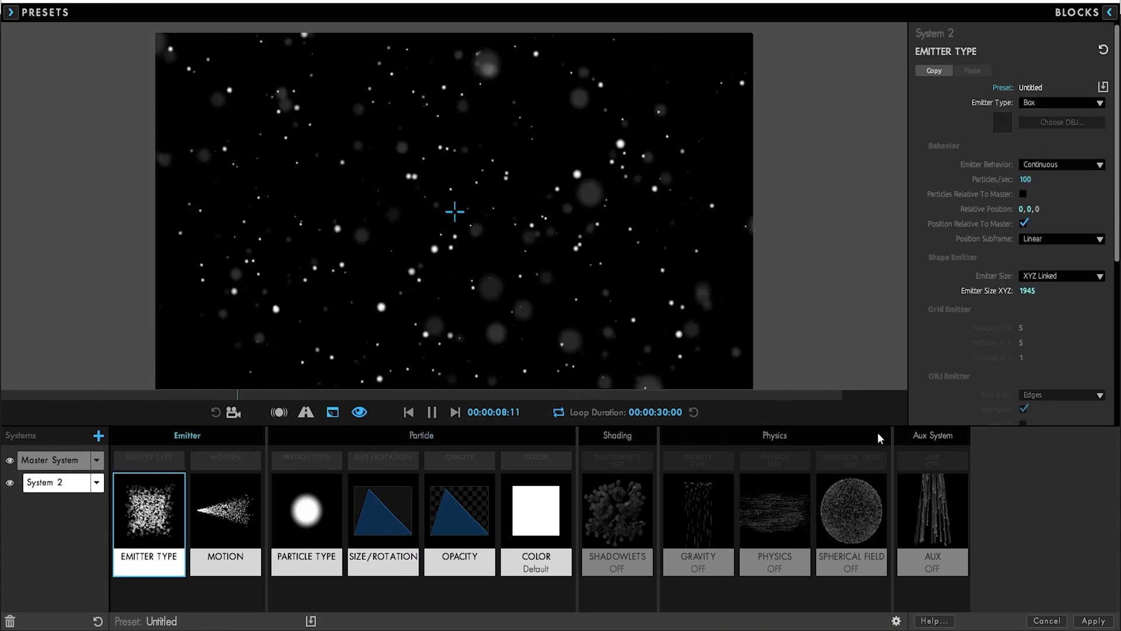
# Step: Apply the Designer particles, then set System 2's size to 133 and opacity to 30
pyautogui.click(1093, 621)
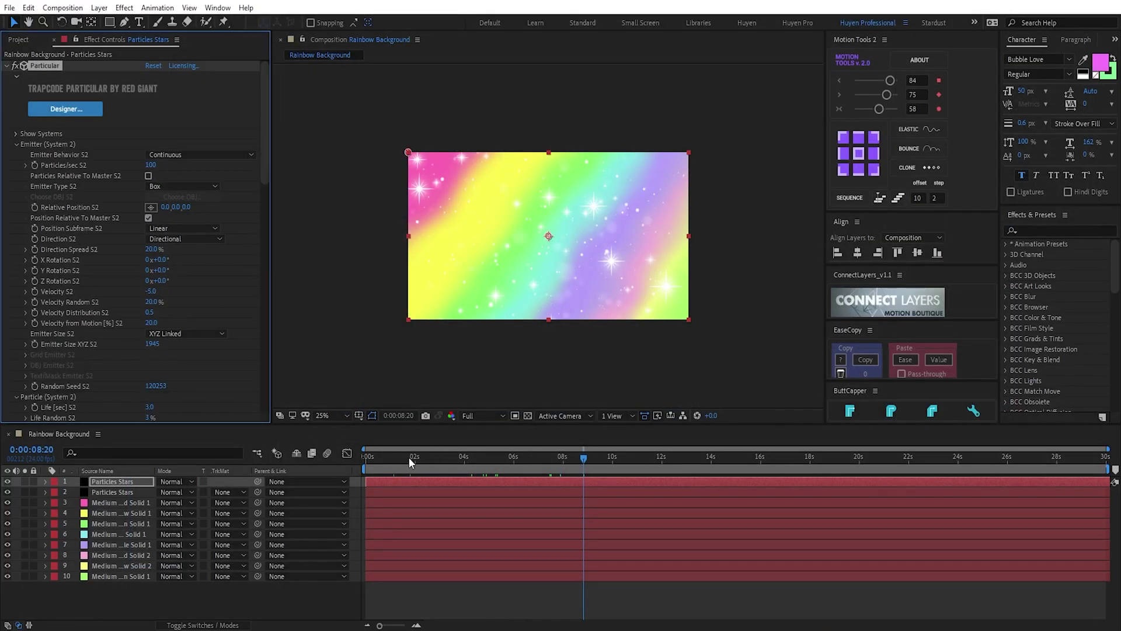
pyautogui.click(495, 458)
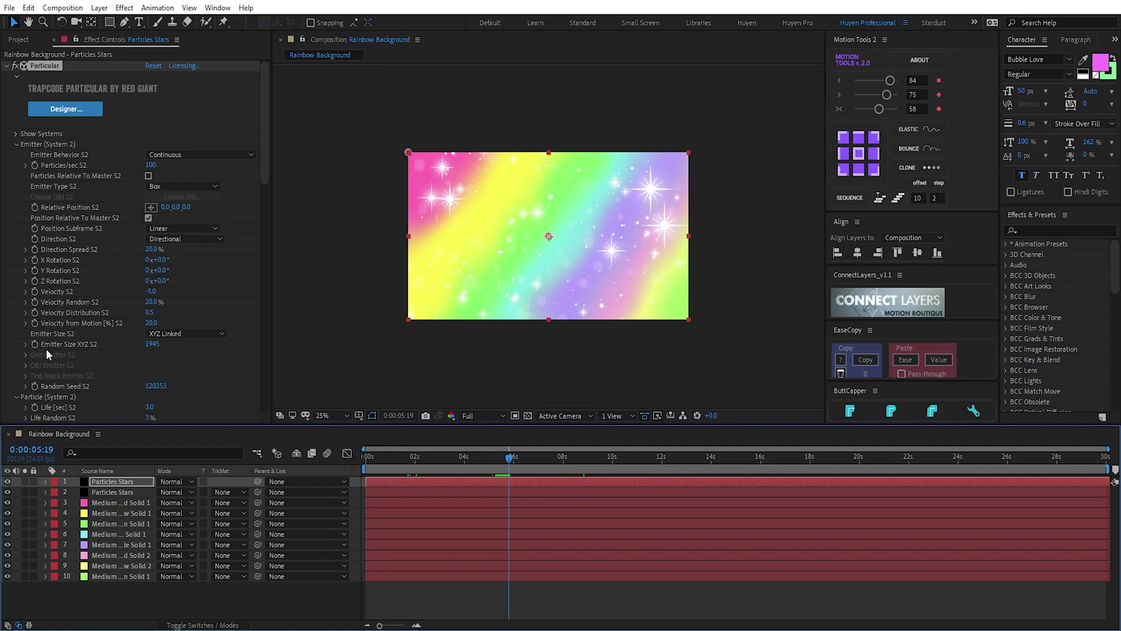
pyautogui.scroll(-4, 120, 351)
pyautogui.moveTo(153, 355)
pyautogui.mouseDown()
pyautogui.moveTo(254, 347)
pyautogui.moveTo(197, 355)
pyautogui.mouseUp()
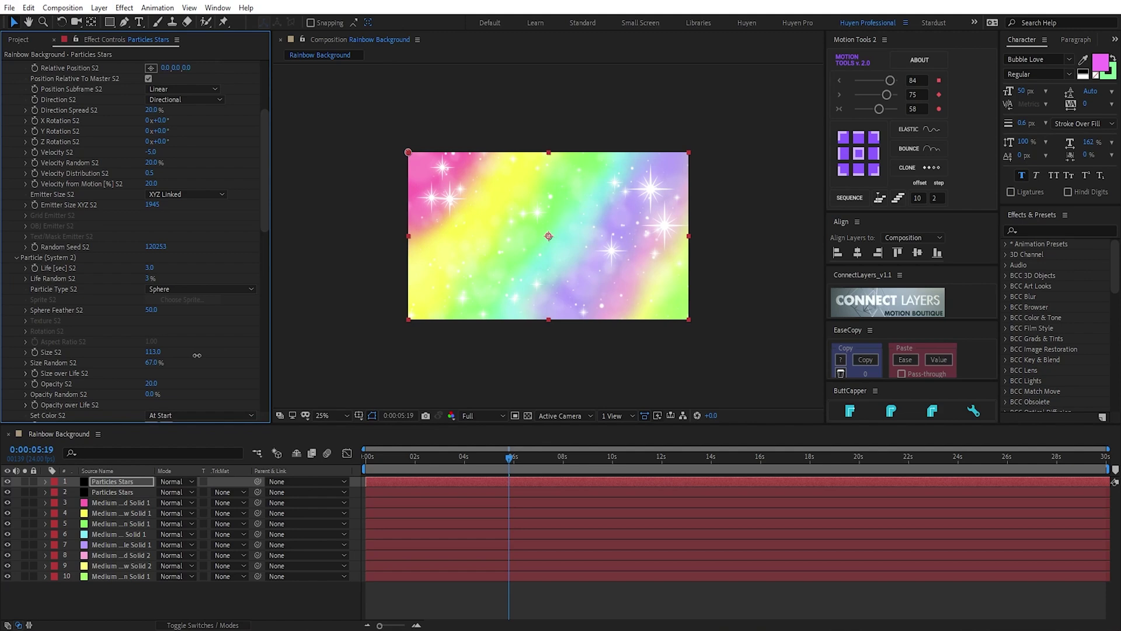
pyautogui.click(150, 386)
pyautogui.write('30')
pyautogui.press('Return')
pyautogui.moveTo(552, 458); pyautogui.dragTo(670, 460)
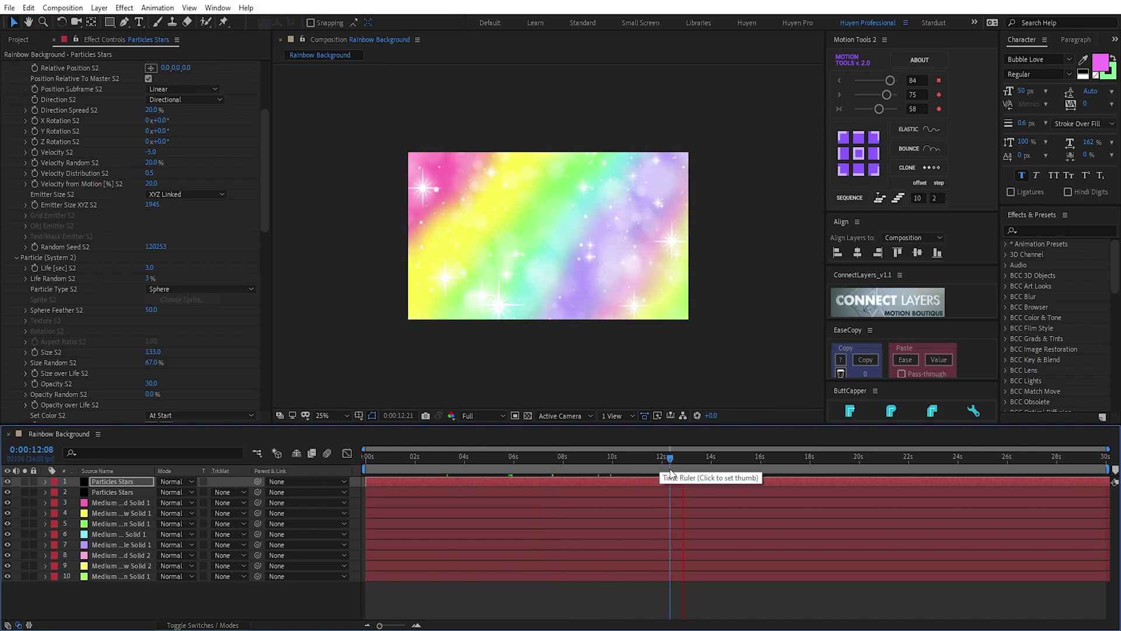
# Step: Set the viewer magnification to Fit
pyautogui.click(338, 415)
pyautogui.click(330, 196)
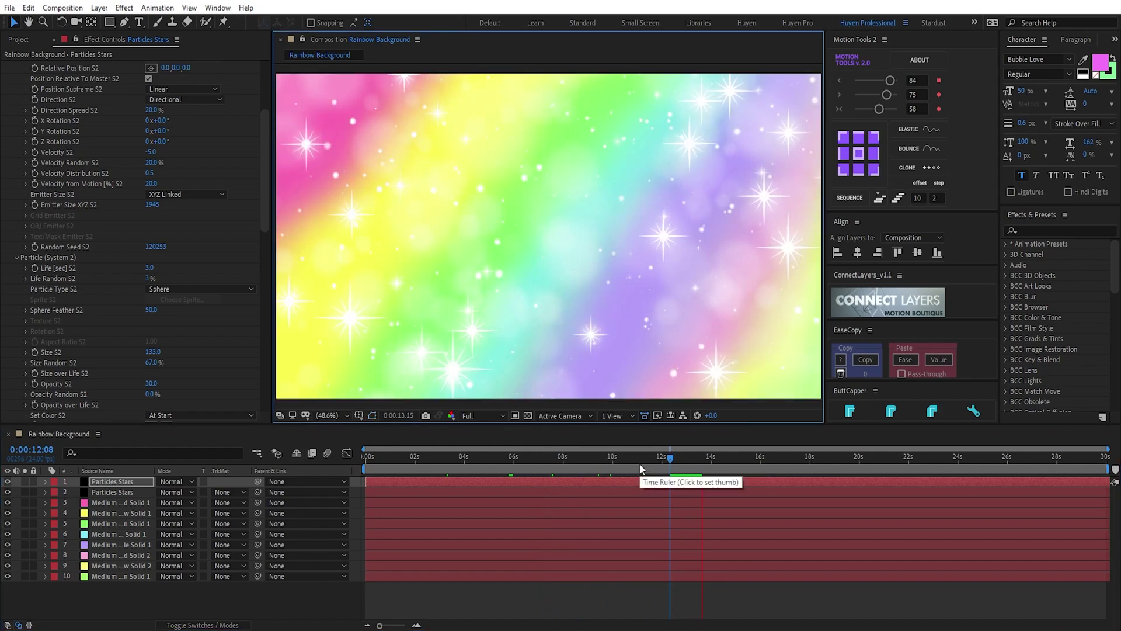